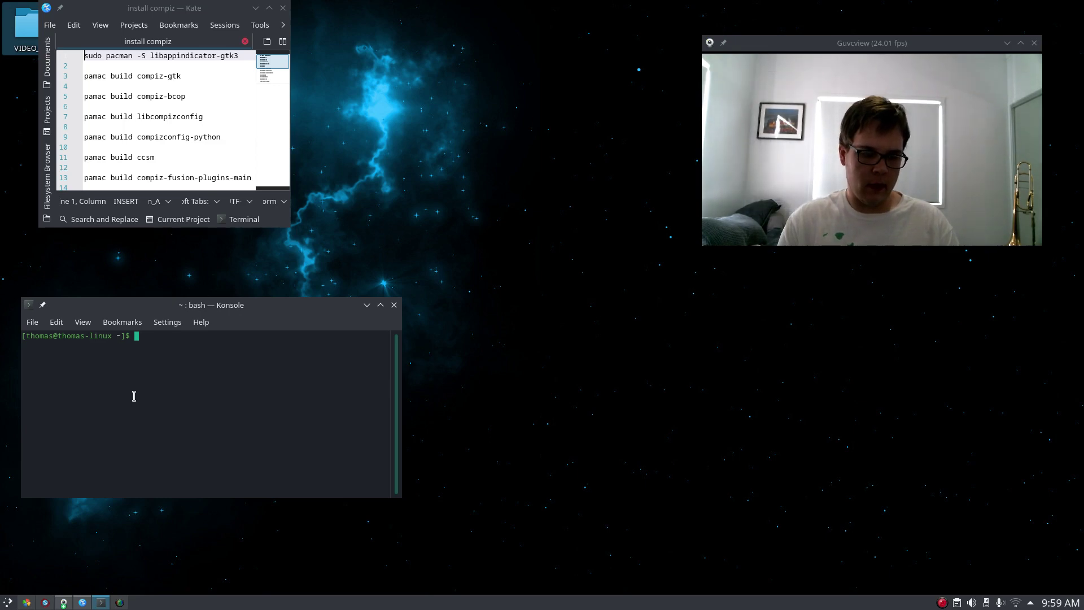
# Step: Open the Pamac package manager, shrink the webcam window and move the package manager to the middle of the desktop
pyautogui.press('super')
pyautogui.click(15, 460)
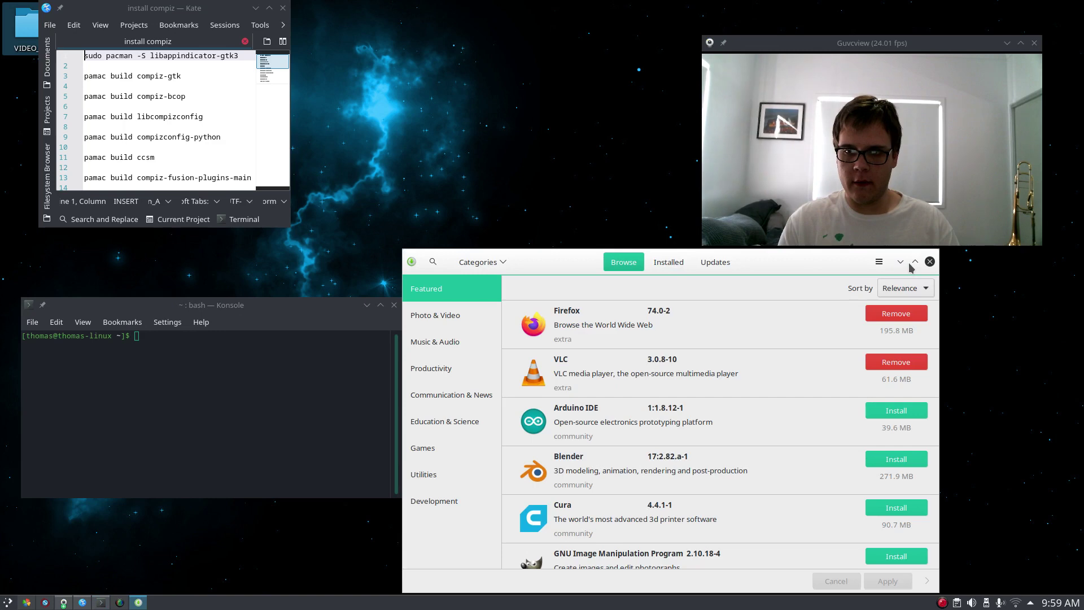
pyautogui.moveTo(698, 245); pyautogui.dragTo(843, 165)
pyautogui.moveTo(729, 256); pyautogui.dragTo(693, 165)
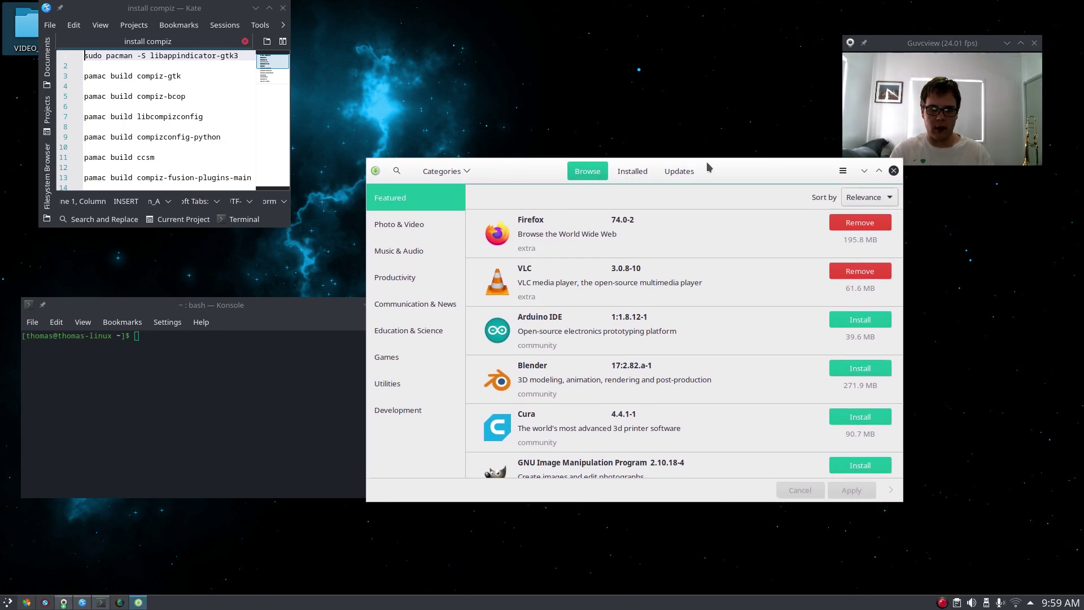
# Step: Search the package manager for compiz and view the details of the compiz-manjaro package
pyautogui.click(403, 177)
pyautogui.write('comp')
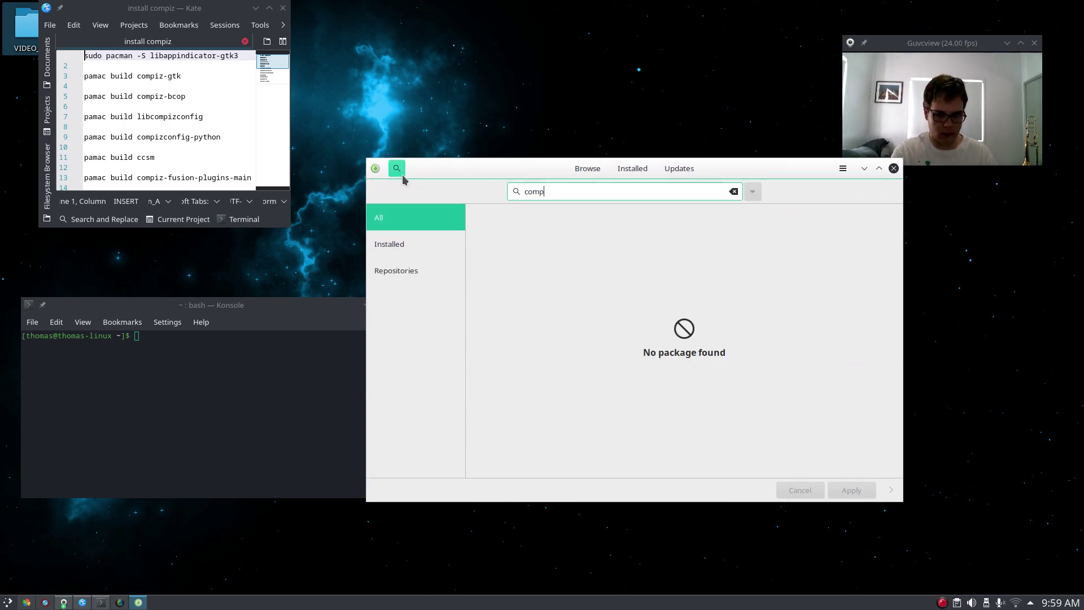
pyautogui.write('iz')
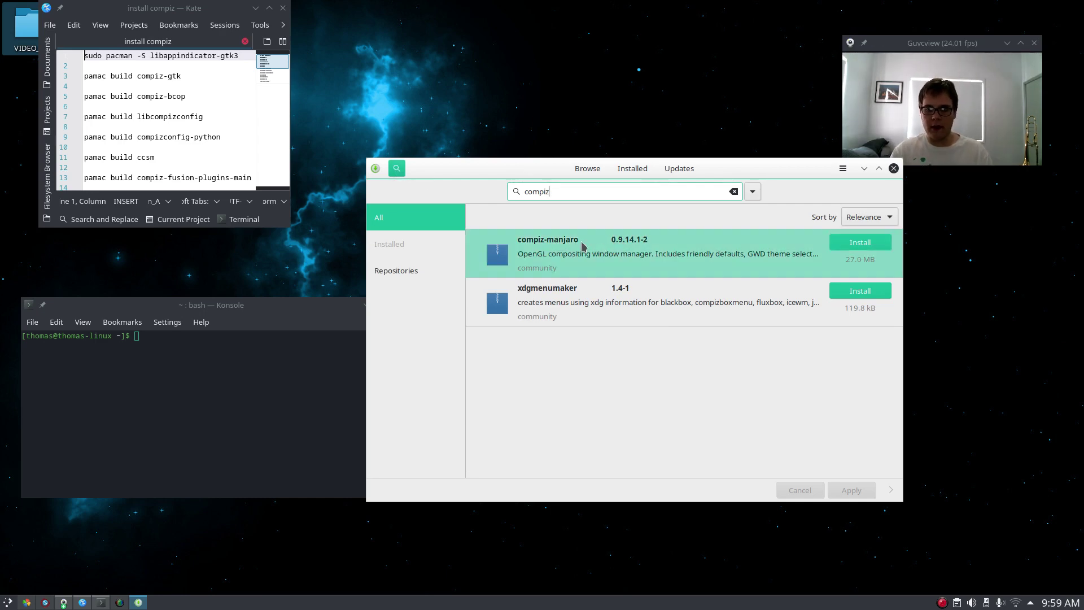
pyautogui.click(564, 244)
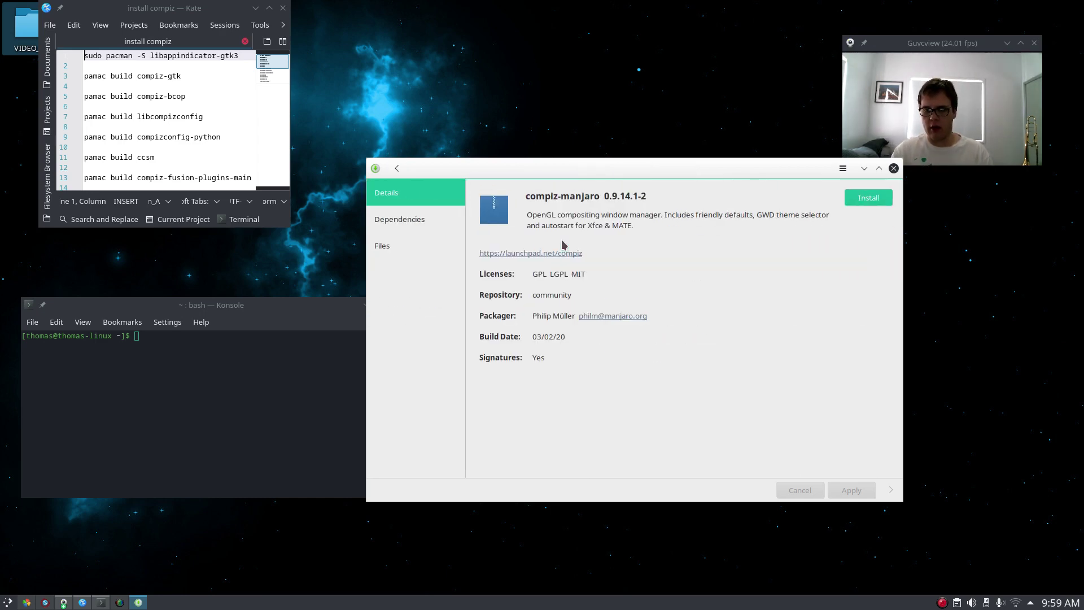
pyautogui.click(398, 168)
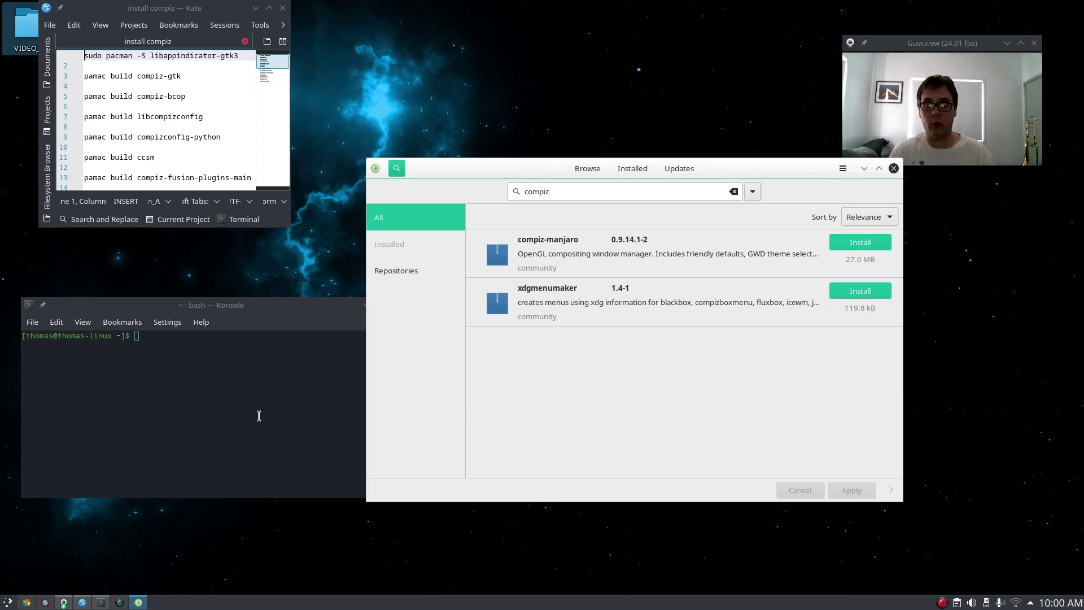
# Step: Shift the package manager window aside and look at the compiz-manjaro package details again
pyautogui.moveTo(762, 165); pyautogui.dragTo(681, 155)
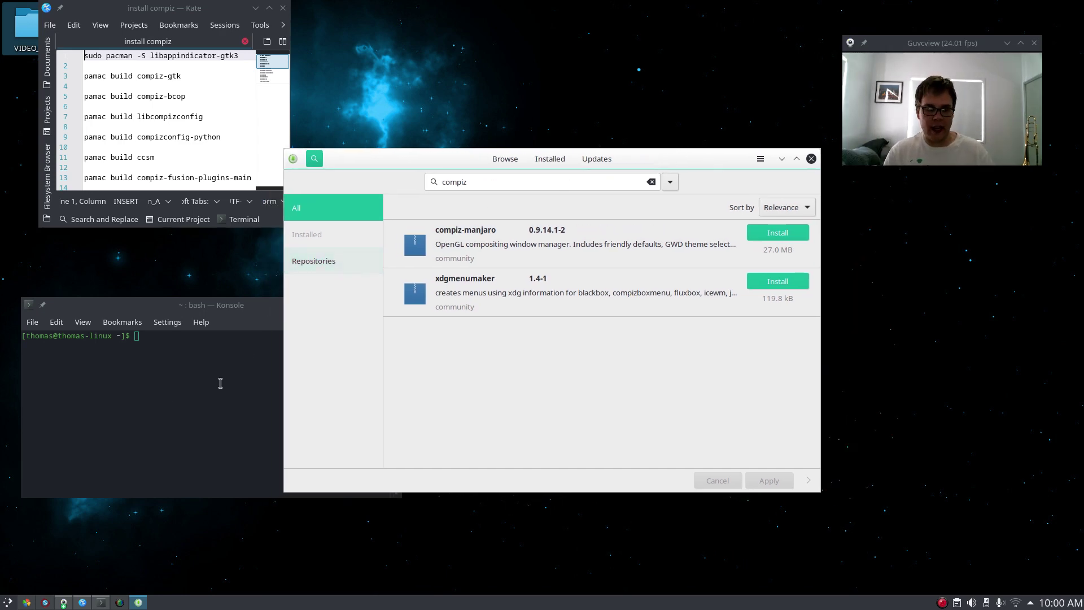
pyautogui.click(168, 395)
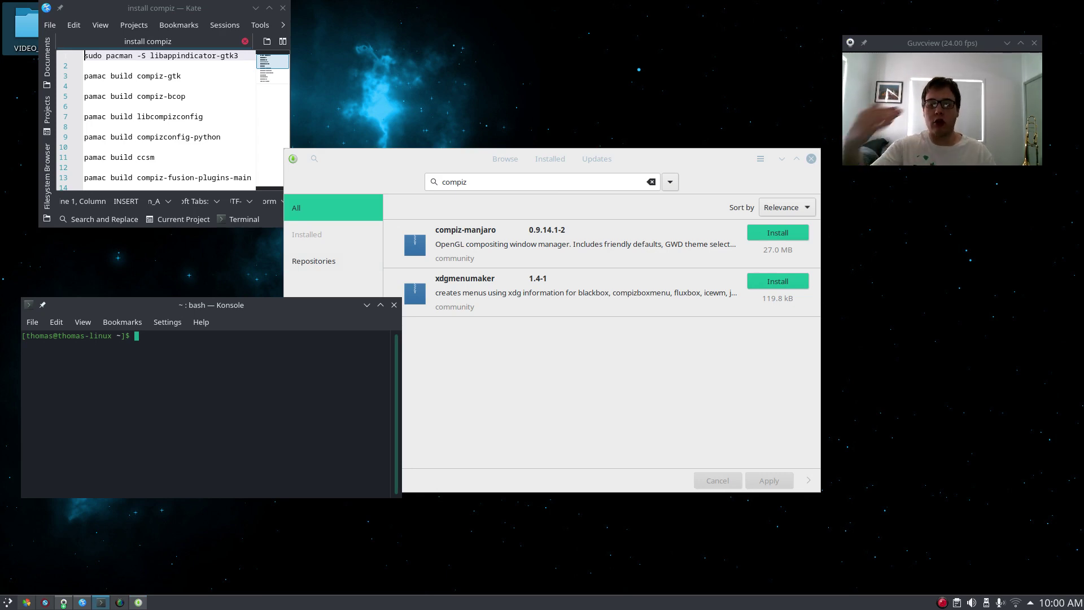
pyautogui.click(477, 262)
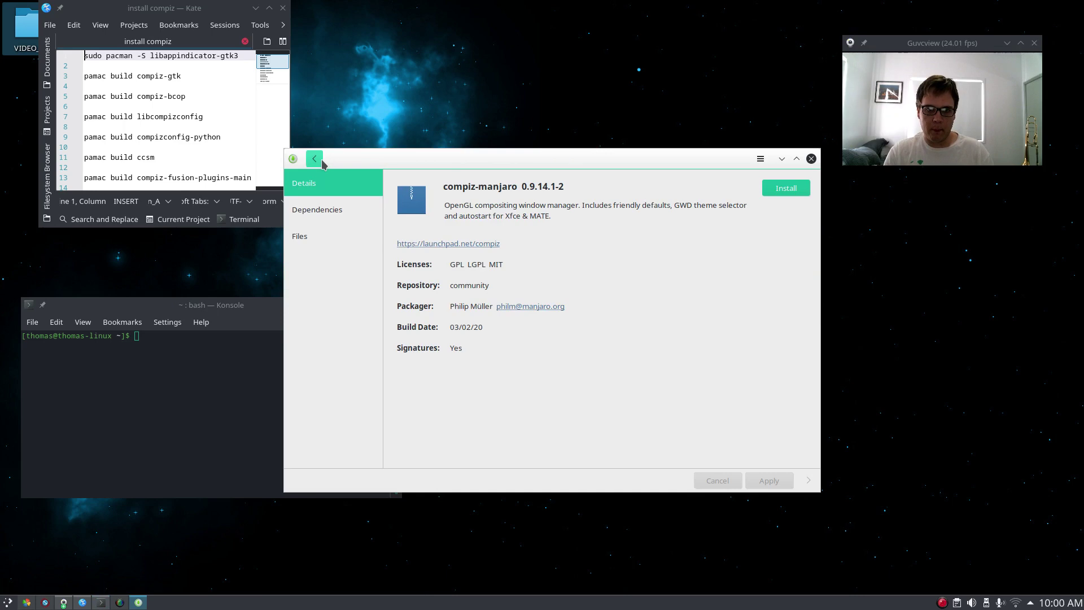
pyautogui.click(314, 159)
# Step: Examine the list of Compiz install and build commands in the install compiz text file
pyautogui.scroll(-5, 195, 138)
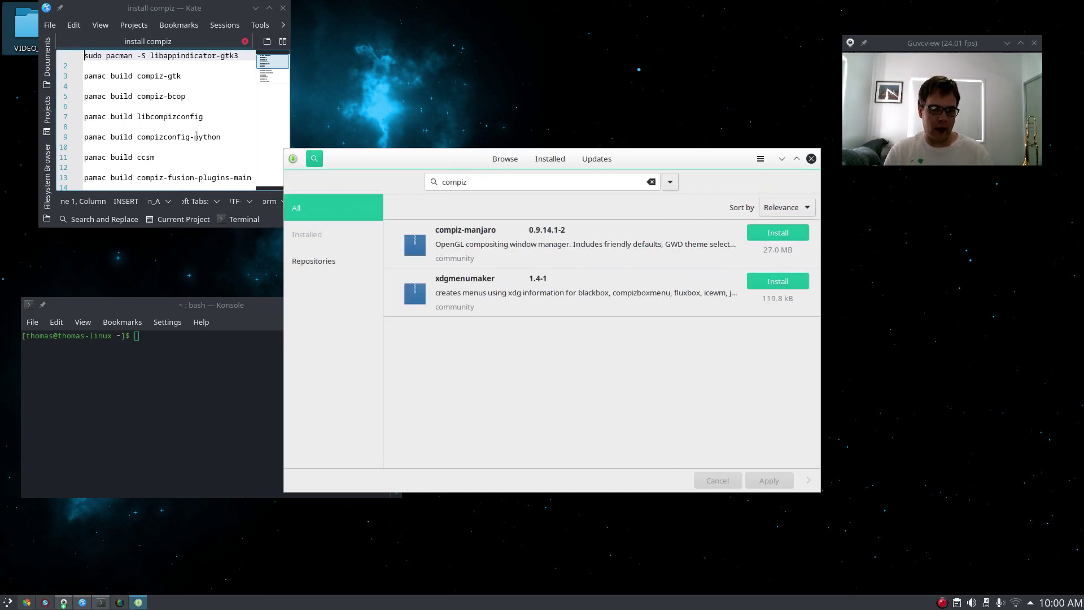
pyautogui.scroll(5, 195, 138)
pyautogui.scroll(-5, 194, 137)
pyautogui.scroll(2, 194, 140)
pyautogui.scroll(3, 193, 140)
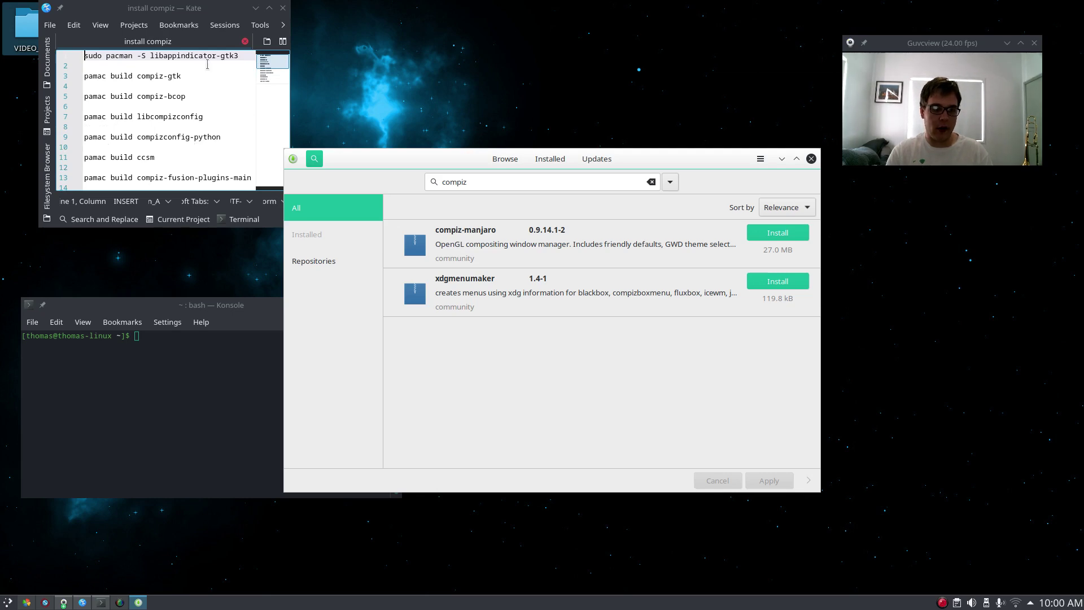
pyautogui.scroll(-2, 207, 76)
pyautogui.scroll(2, 207, 76)
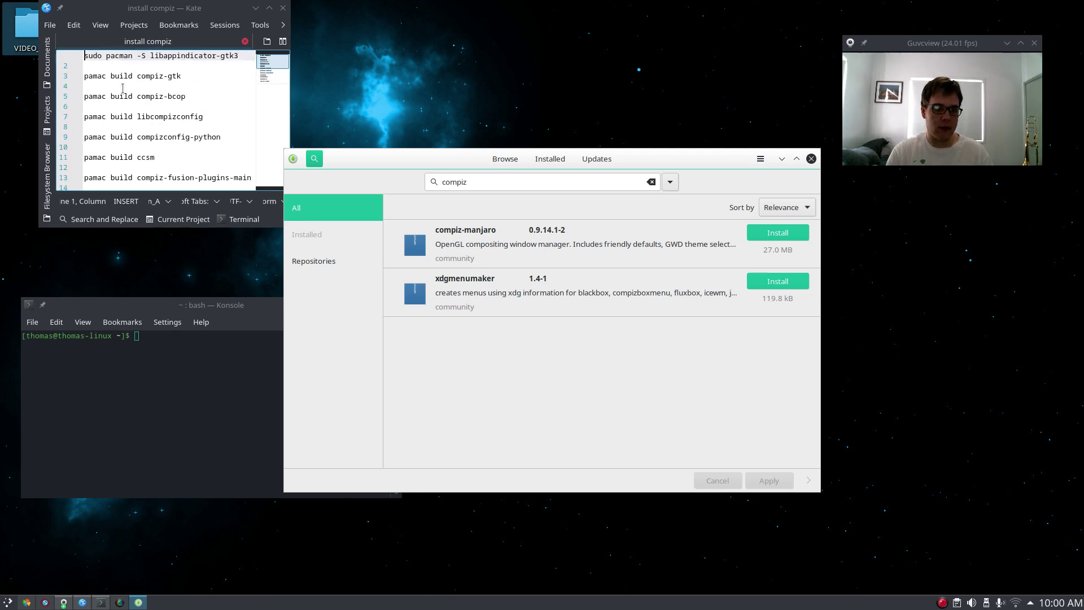
pyautogui.scroll(-5, 123, 89)
pyautogui.scroll(5, 140, 113)
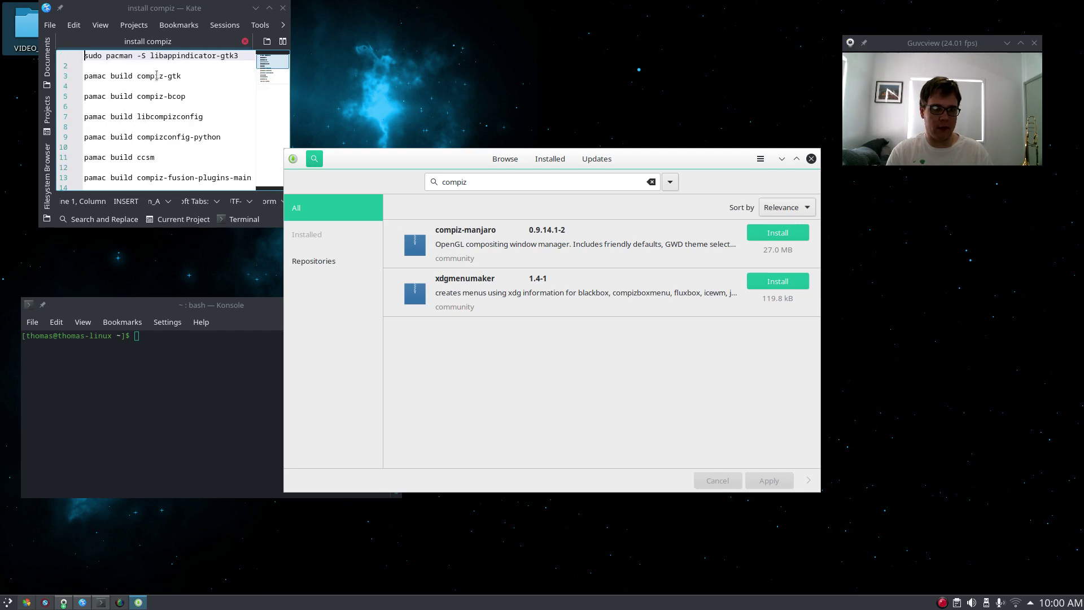
# Step: Close the package manager and select the sudo pacman -S libappindicator-gtk3 line in the install compiz file
pyautogui.click(811, 160)
pyautogui.click(105, 66)
pyautogui.moveTo(105, 66); pyautogui.dragTo(85, 55)
pyautogui.press('BackSpace')
pyautogui.scroll(-5, 133, 92)
pyautogui.scroll(5, 135, 99)
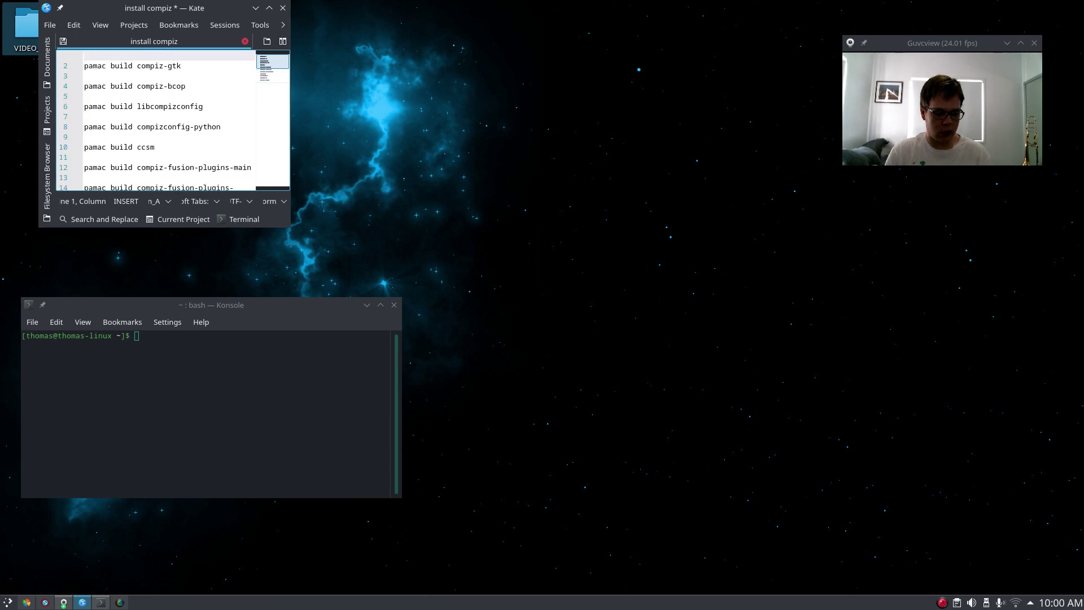
pyautogui.hotkey('ctrl', 'z')
# Step: Copy the selected command and run sudo pacman -S libappindicator-gtk3 in the terminal, entering the sudo password and accepting the installation
pyautogui.rightClick(188, 57)
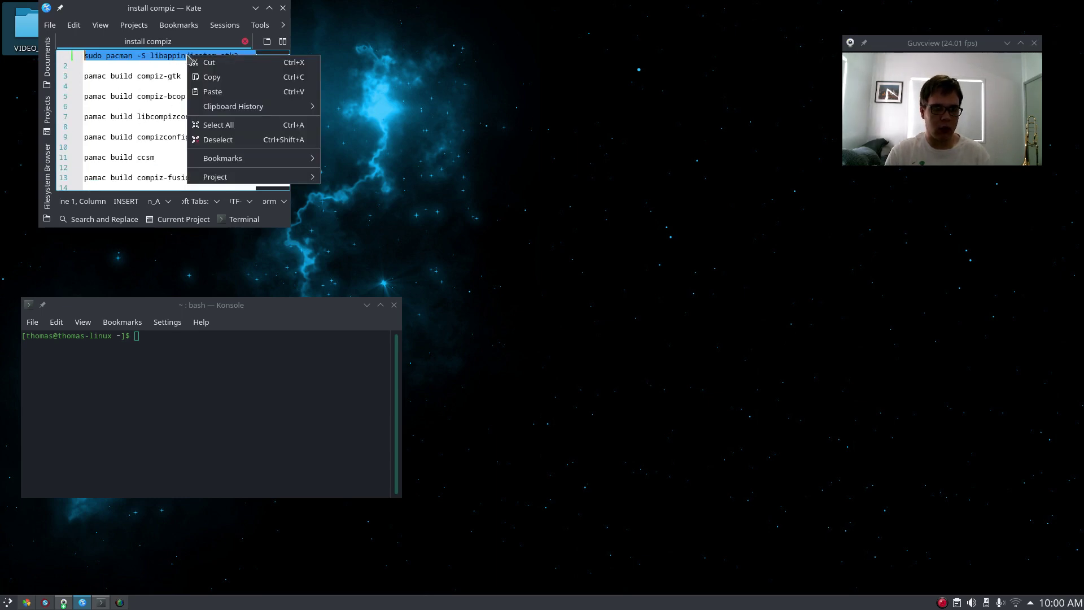
pyautogui.click(212, 77)
pyautogui.rightClick(184, 343)
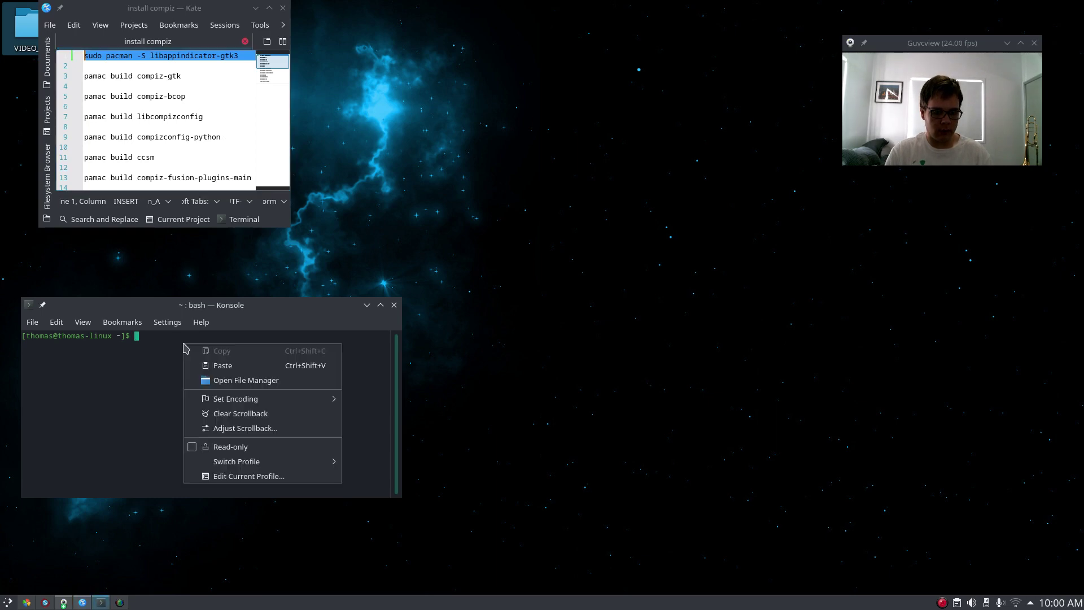
pyautogui.click(205, 365)
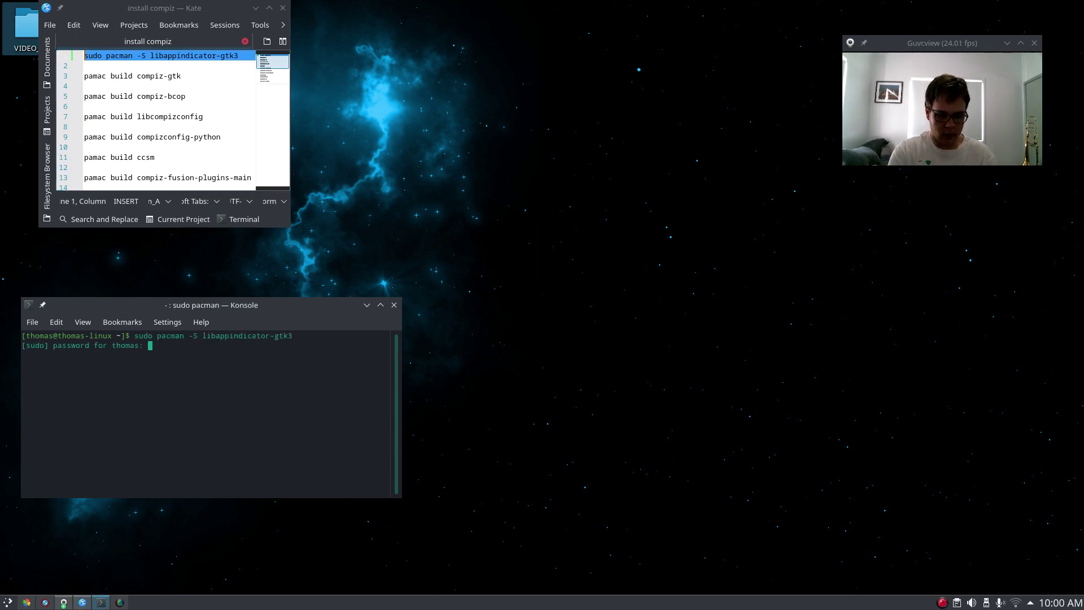
pyautogui.press('Return')
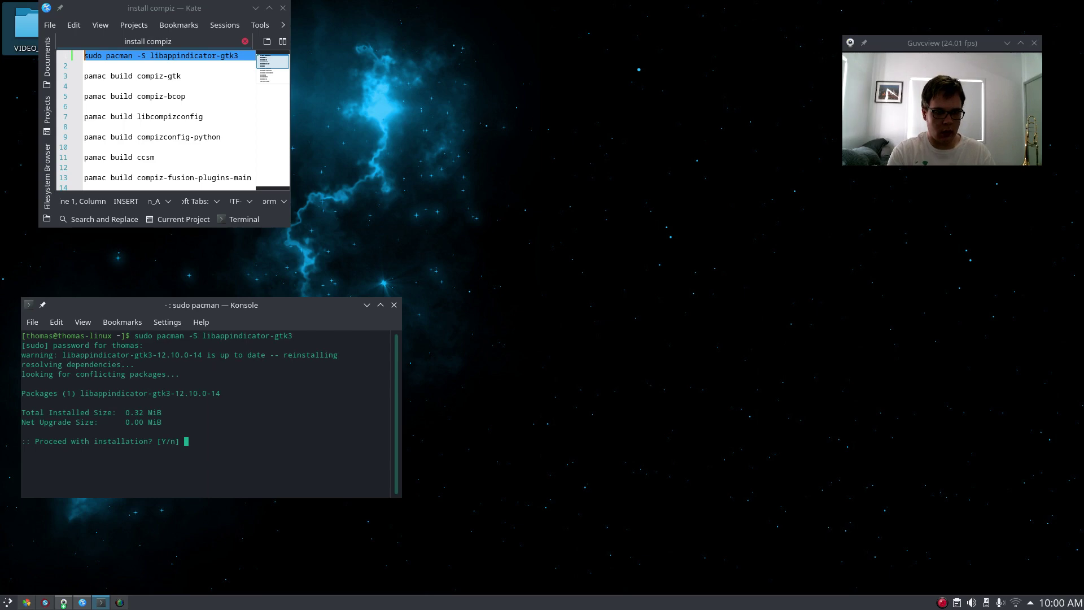
pyautogui.press('Return')
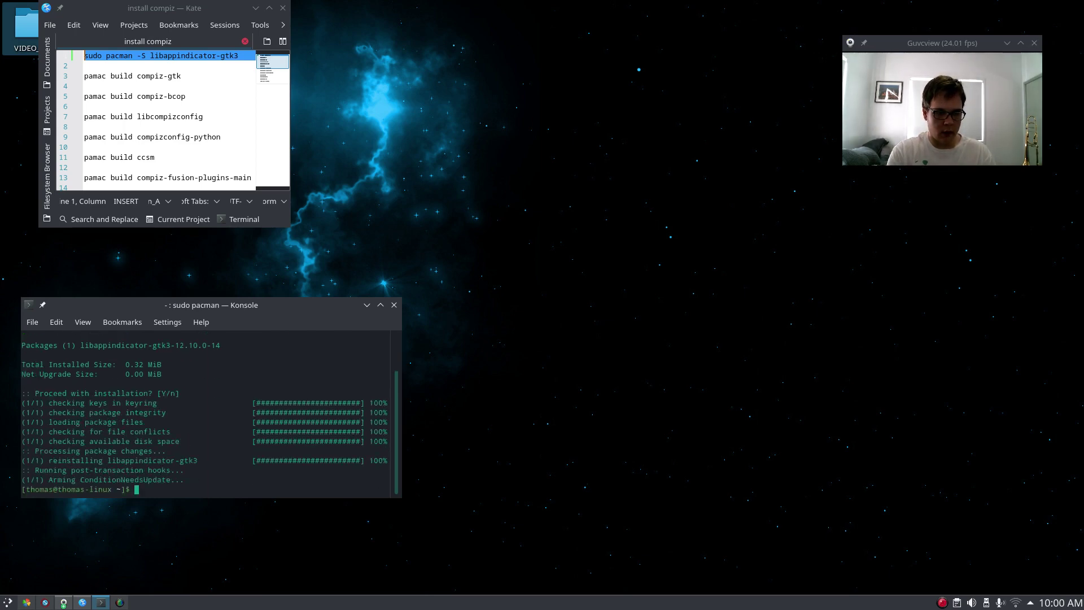
# Step: Copy pamac build compiz-gtk from the command list and run it in the terminal
pyautogui.moveTo(182, 75); pyautogui.dragTo(75, 85)
pyautogui.rightClick(107, 76)
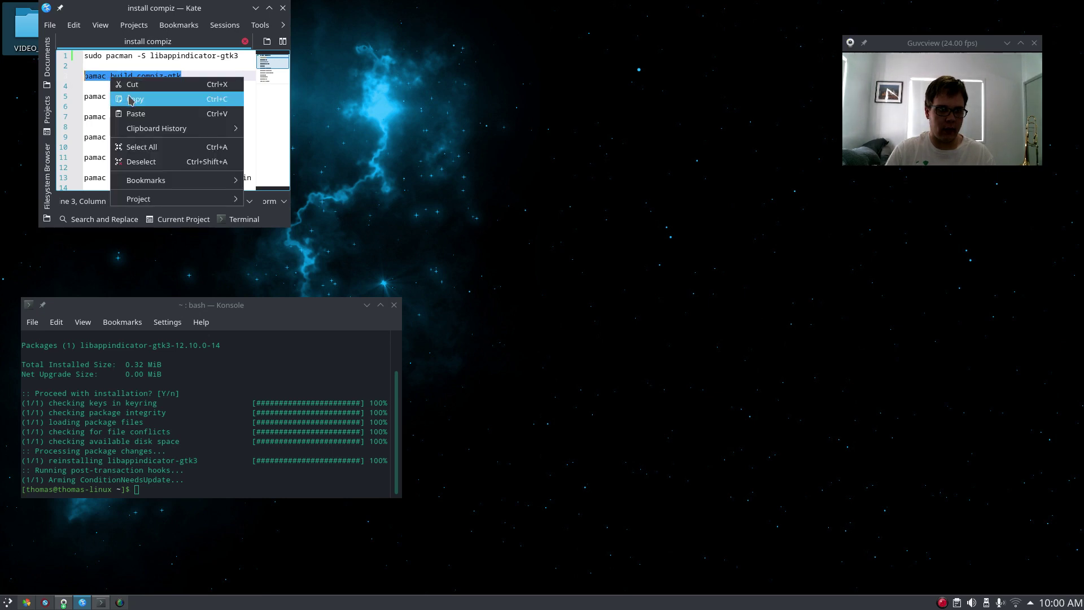
pyautogui.click(127, 96)
pyautogui.rightClick(152, 490)
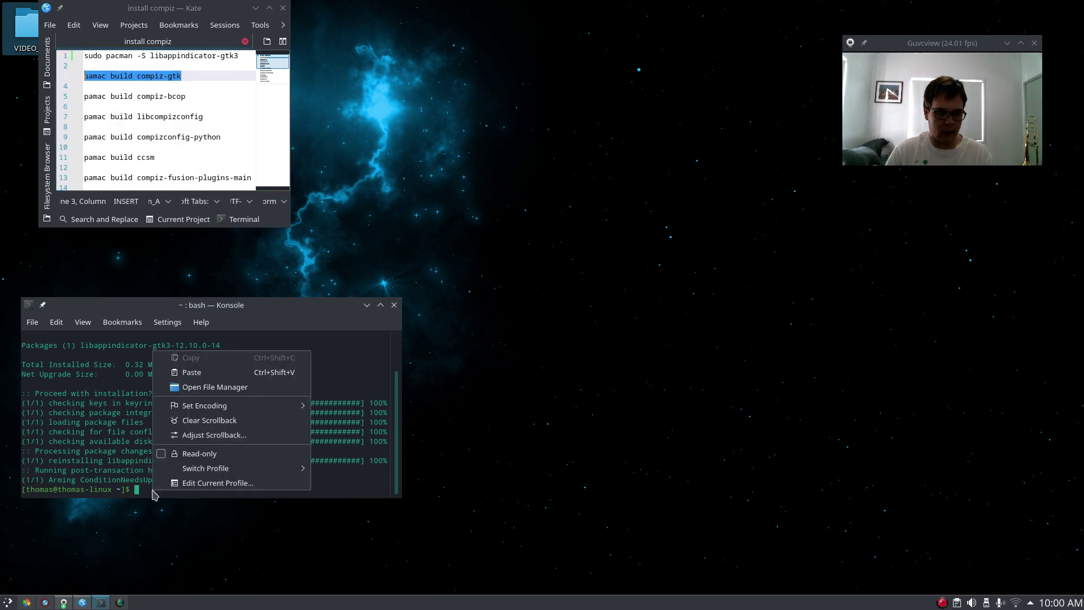
pyautogui.click(192, 372)
pyautogui.press('Return')
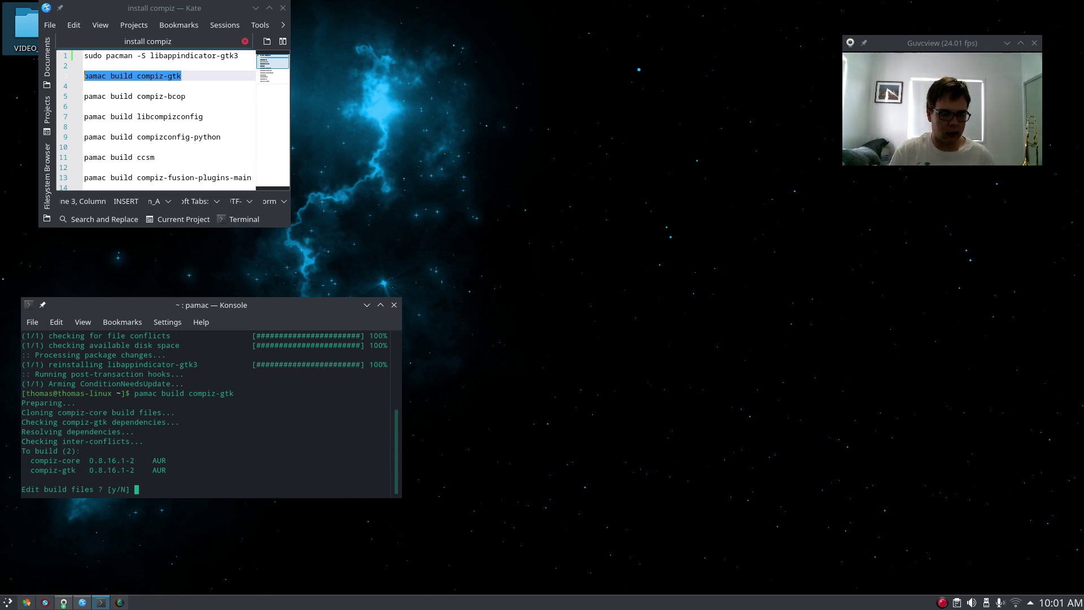
# Step: Decline editing the compiz-gtk build files and apply the transaction, authenticating with the account password
pyautogui.write('n')
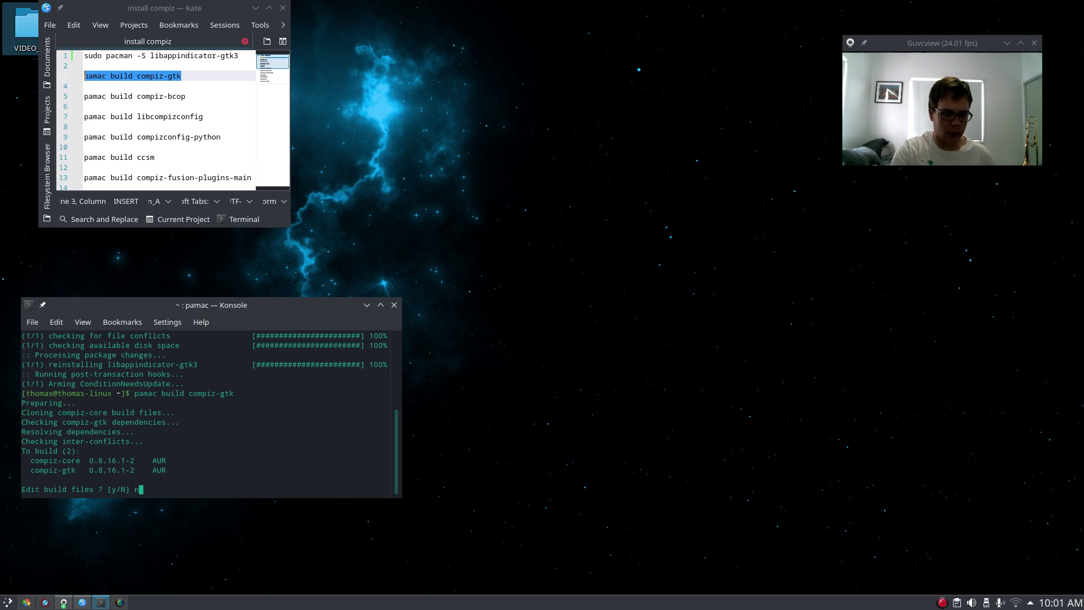
pyautogui.press('Return')
pyautogui.write('y')
pyautogui.press('Return')
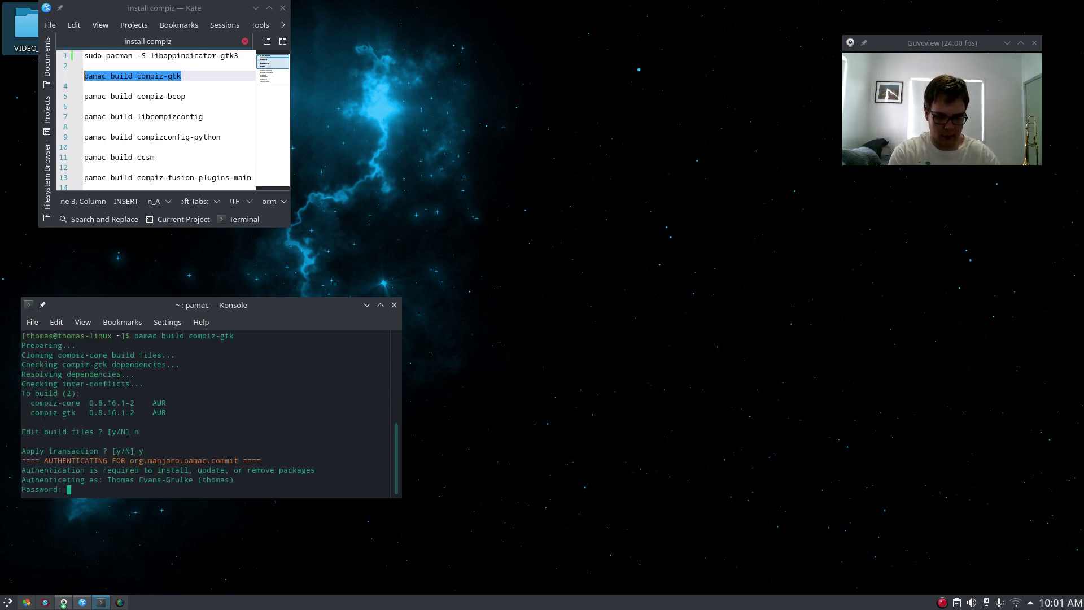
pyautogui.press('Return')
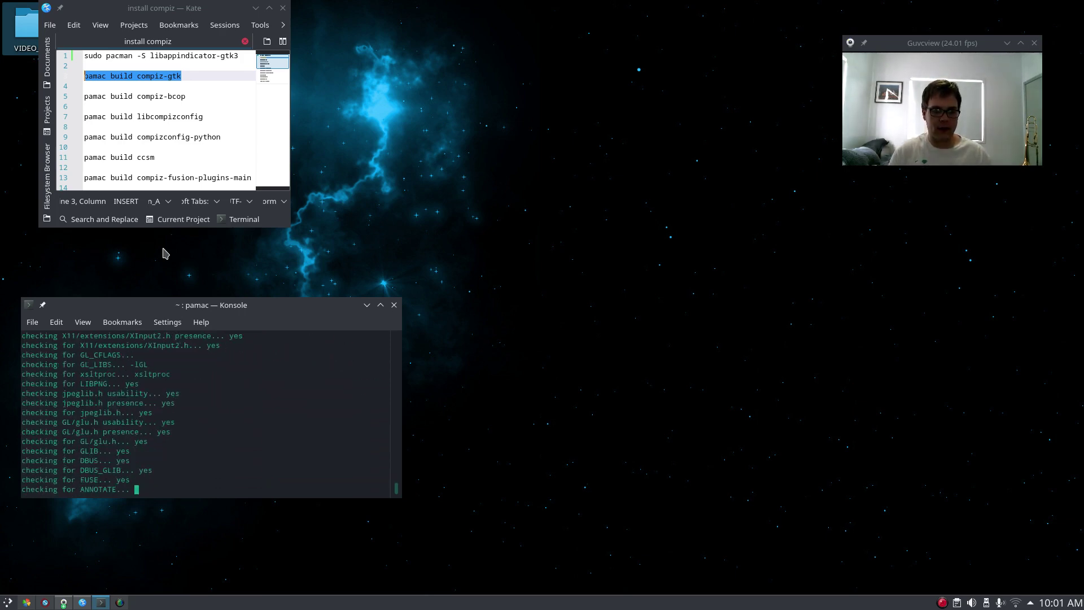
pyautogui.moveTo(175, 312); pyautogui.dragTo(213, 291)
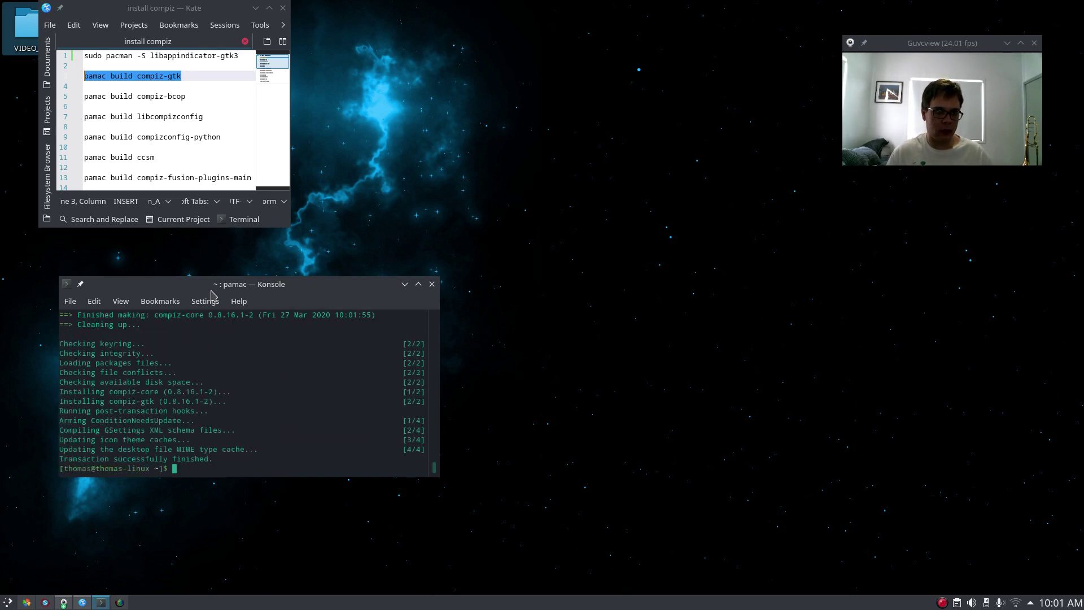
# Step: Copy pamac build compiz-bcop from the command list and run it in the terminal
pyautogui.moveTo(186, 97); pyautogui.dragTo(85, 96)
pyautogui.rightClick(85, 97)
pyautogui.click(110, 122)
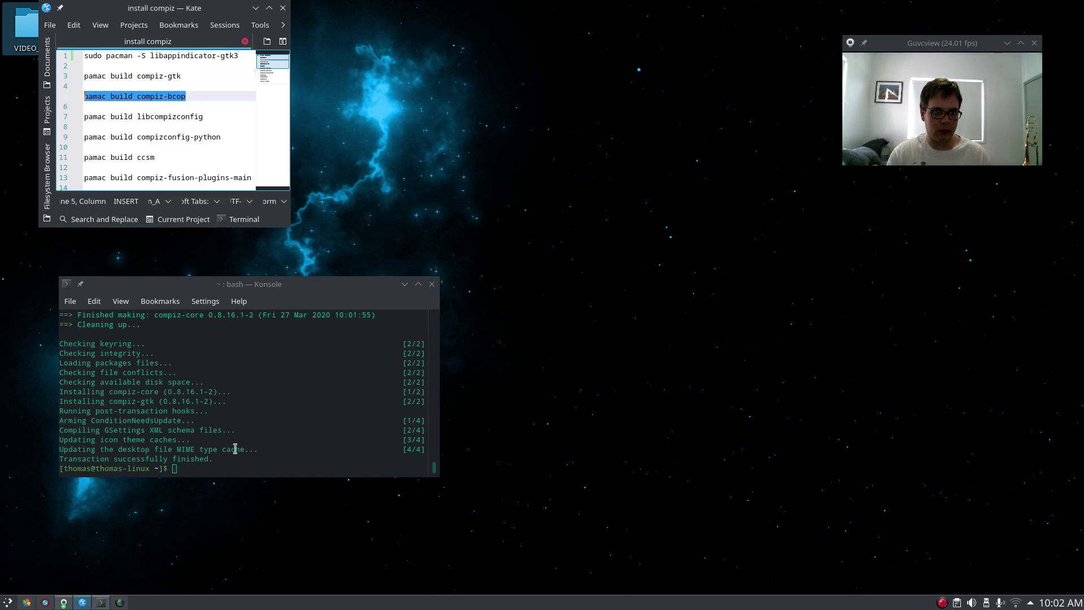
pyautogui.rightClick(192, 474)
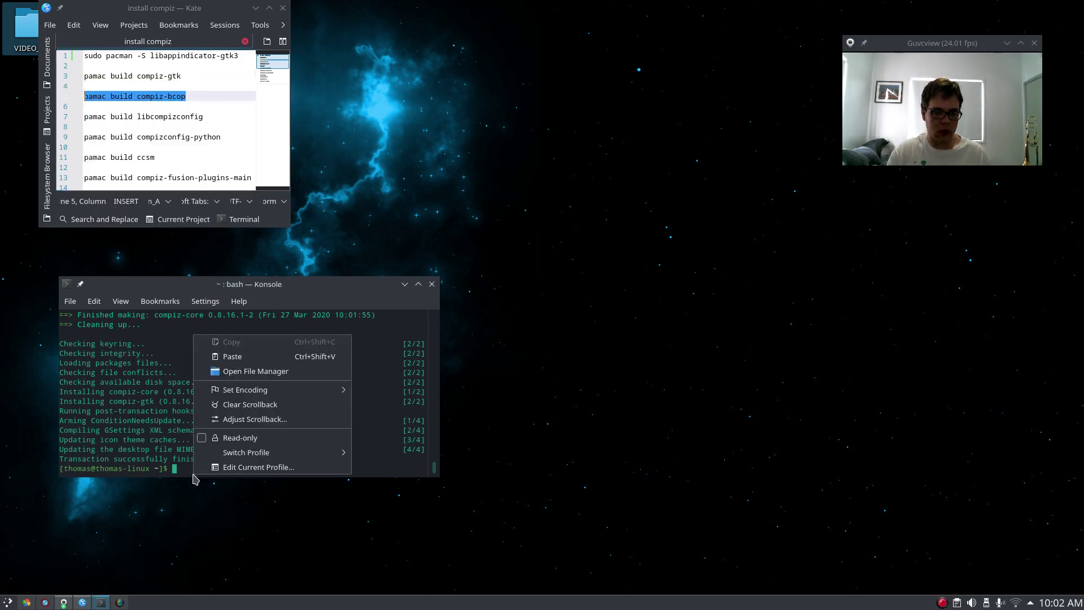
pyautogui.click(244, 357)
pyautogui.press('Return')
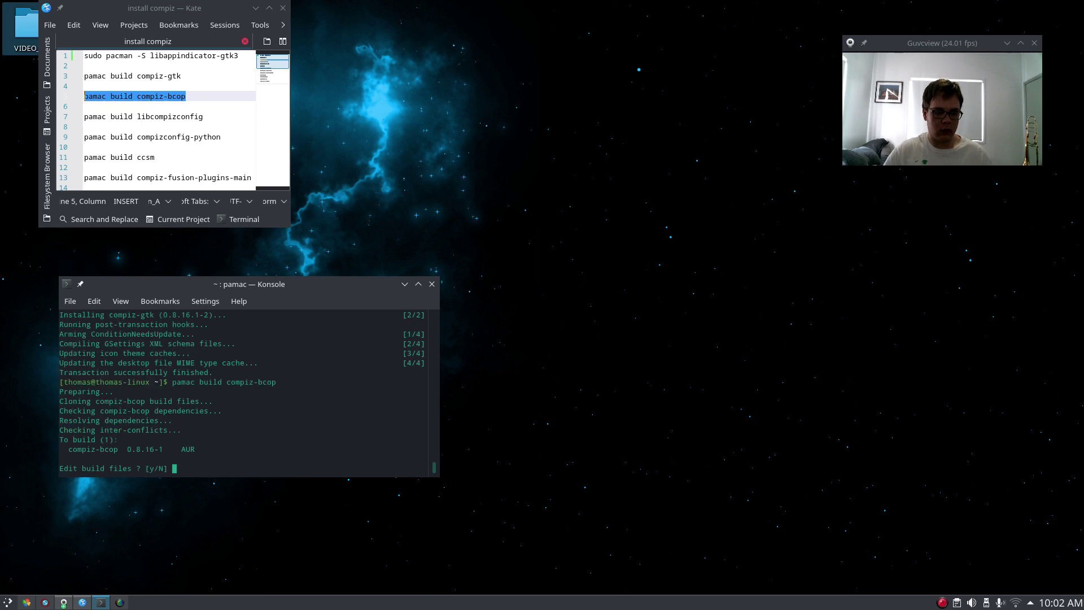
# Step: Decline editing the compiz-bcop build files and apply the transaction, authenticating with the account password
pyautogui.write('n')
pyautogui.press('Return')
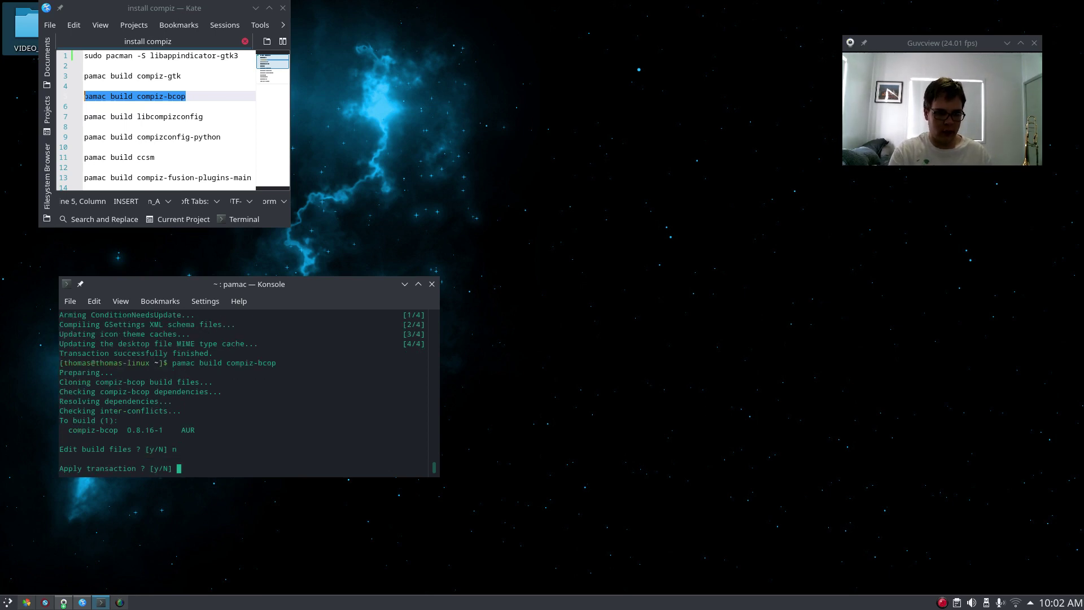
pyautogui.write('y')
pyautogui.press('Return')
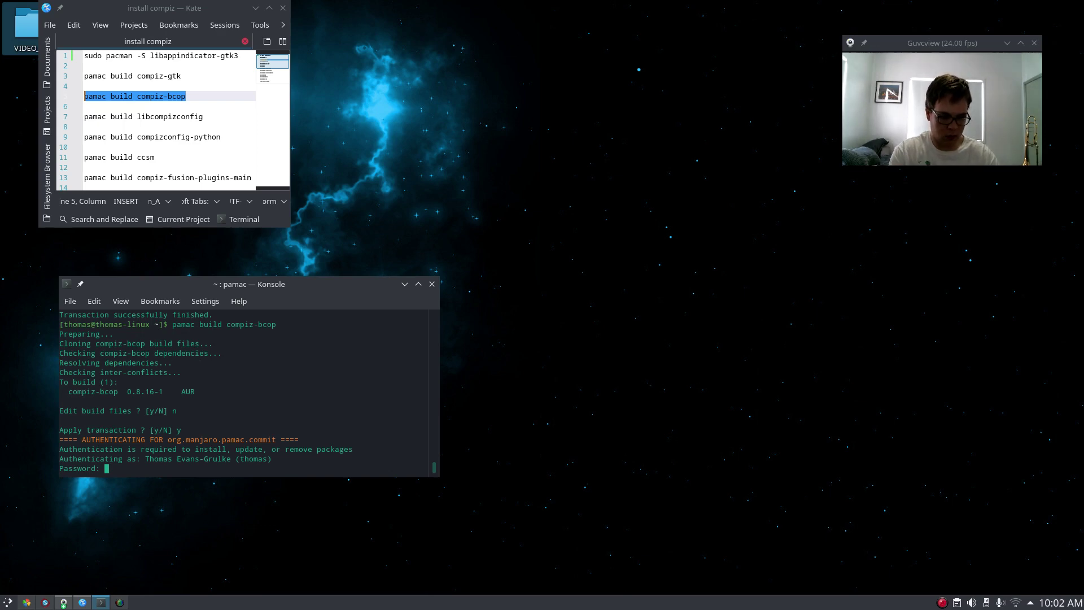
pyautogui.press('Return')
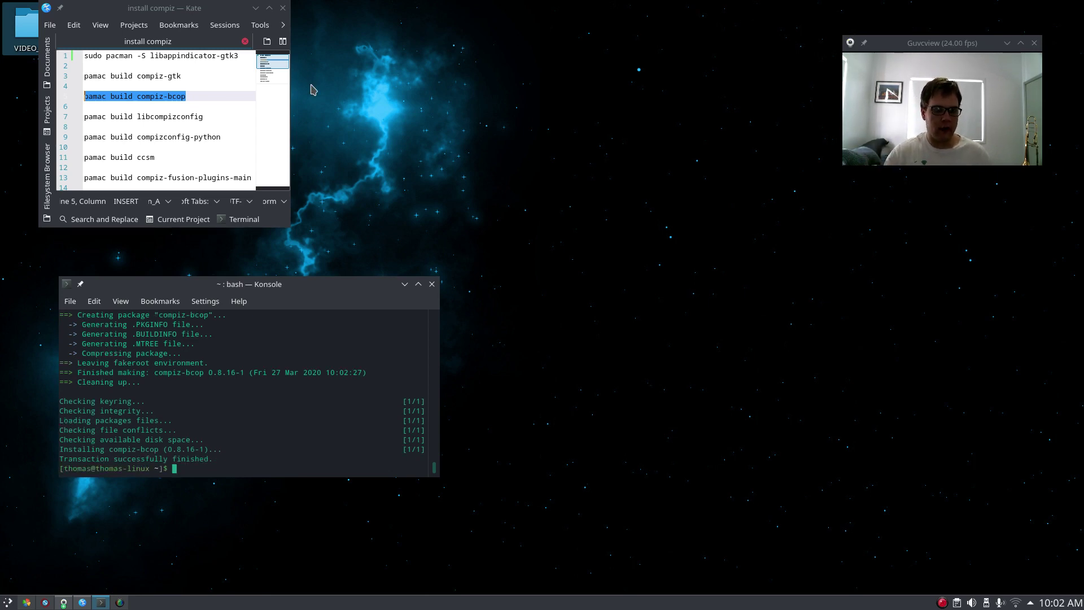
# Step: Copy pamac build libcompizconfig from the command list and run it in the terminal
pyautogui.moveTo(209, 117); pyautogui.dragTo(85, 117)
pyautogui.rightClick(91, 117)
pyautogui.click(108, 141)
pyautogui.click(185, 470)
pyautogui.rightClick(185, 470)
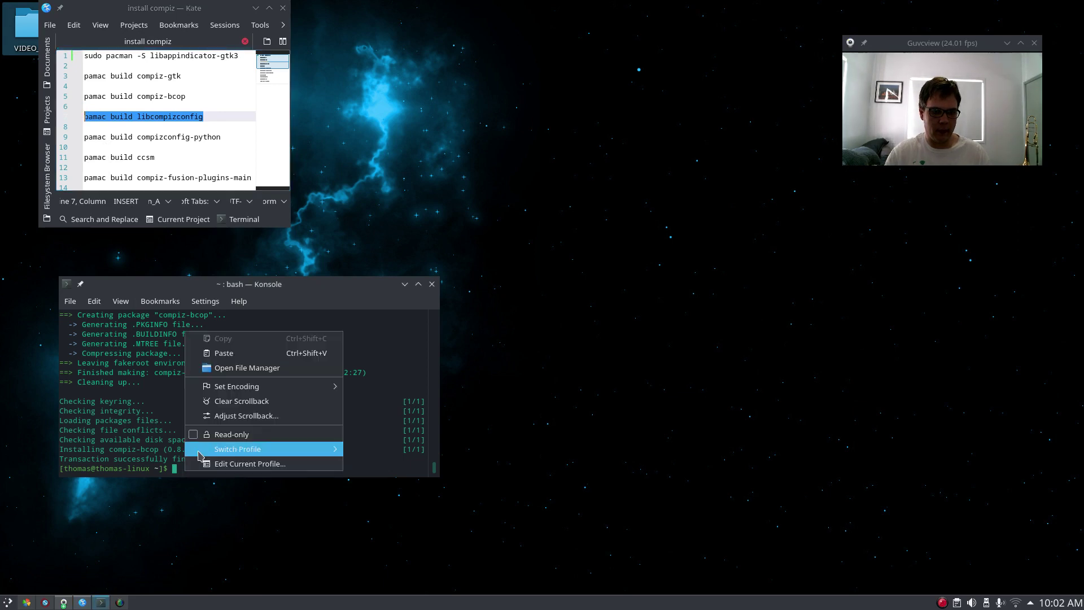
pyautogui.click(233, 374)
pyautogui.press('Return')
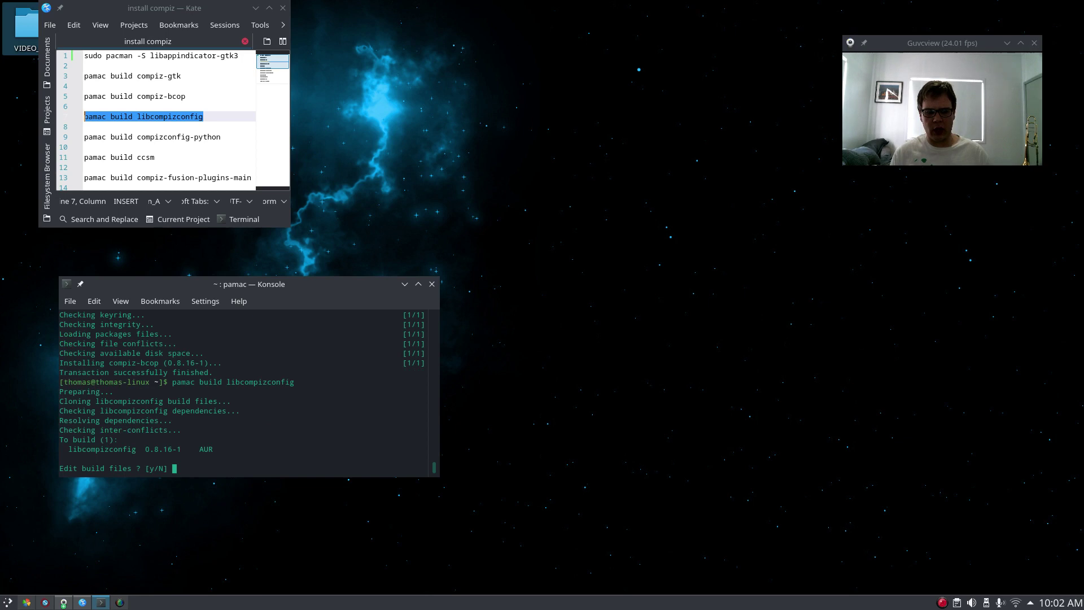
# Step: Decline editing the libcompizconfig build files and apply the transaction, authenticating with the account password
pyautogui.write('n')
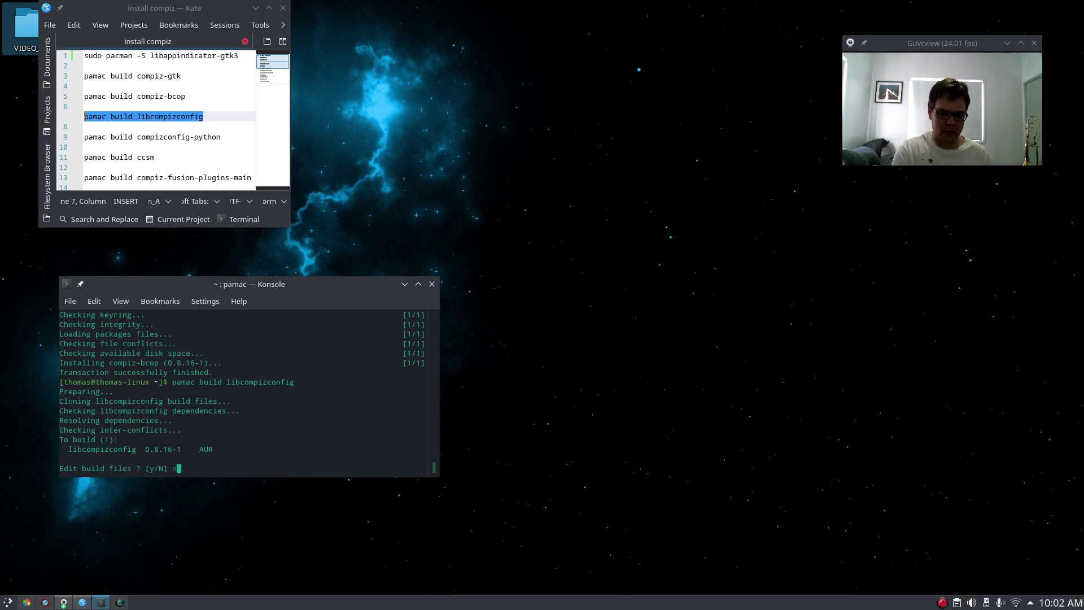
pyautogui.press('Return')
pyautogui.write('y')
pyautogui.press('Return')
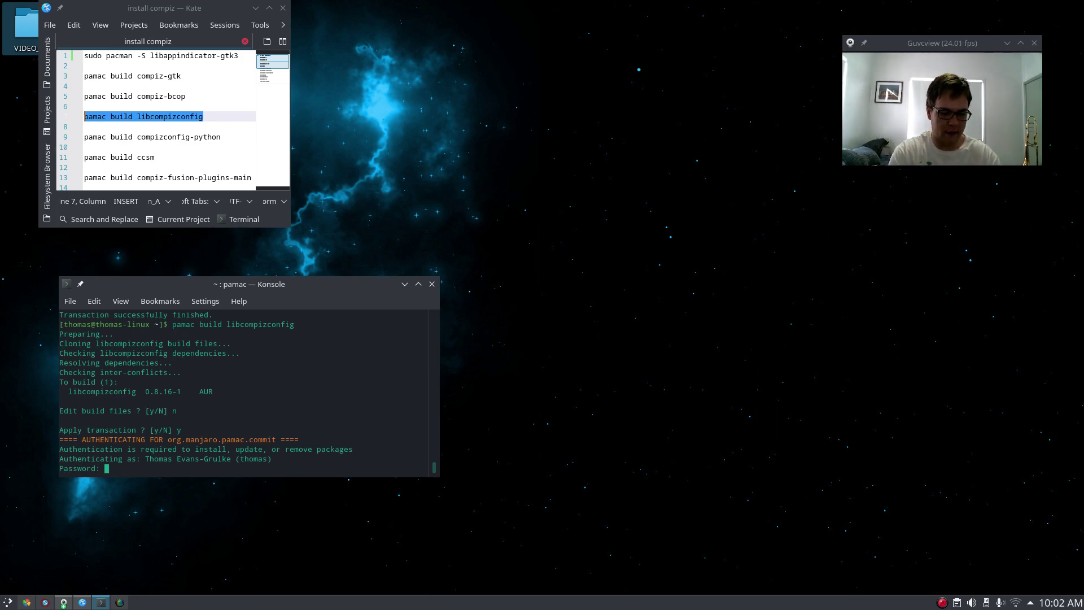
pyautogui.press('Return')
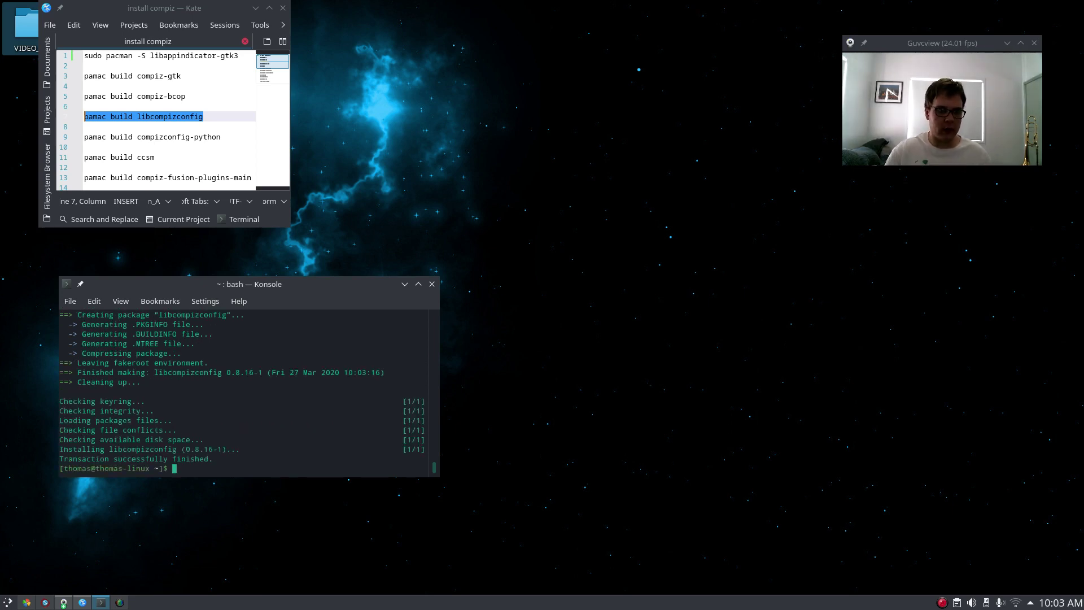
# Step: Copy pamac build compizconfig-python from the command list and run it in the terminal
pyautogui.moveTo(253, 136); pyautogui.dragTo(84, 137)
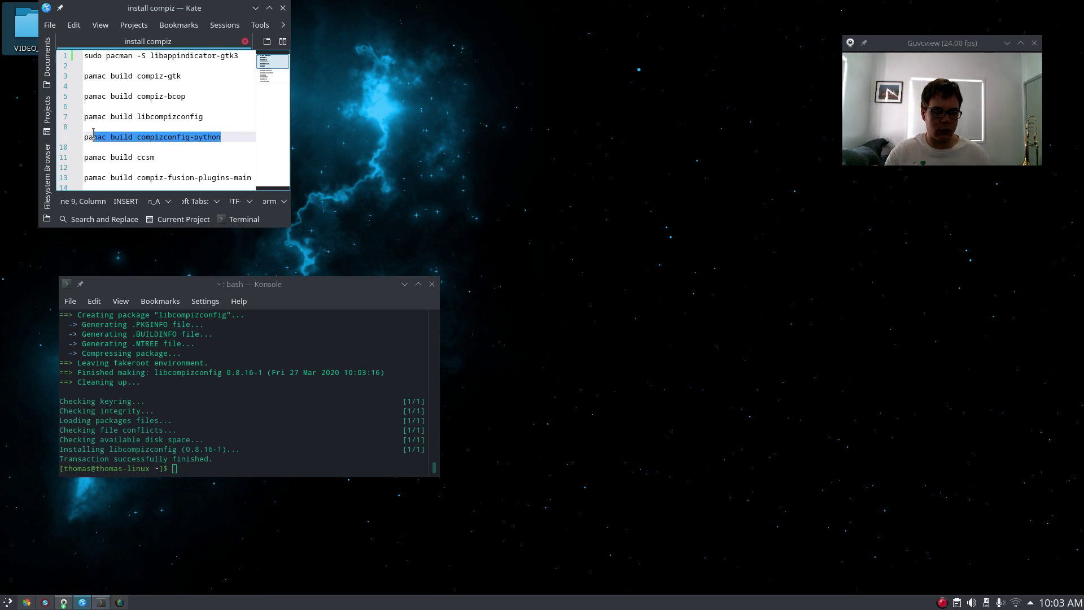
pyautogui.rightClick(91, 140)
pyautogui.click(115, 163)
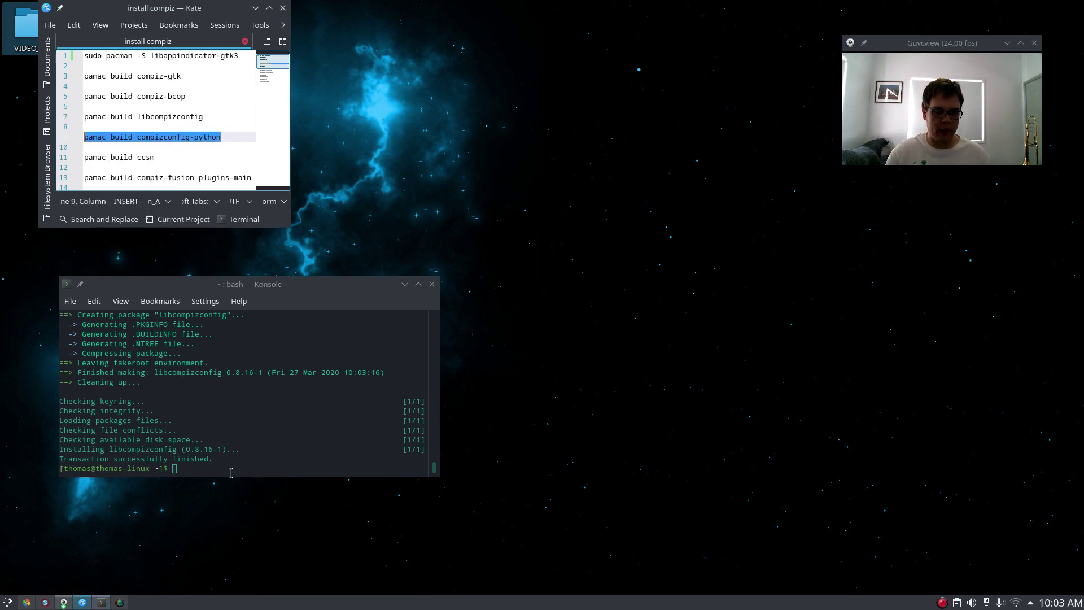
pyautogui.rightClick(230, 472)
pyautogui.click(266, 356)
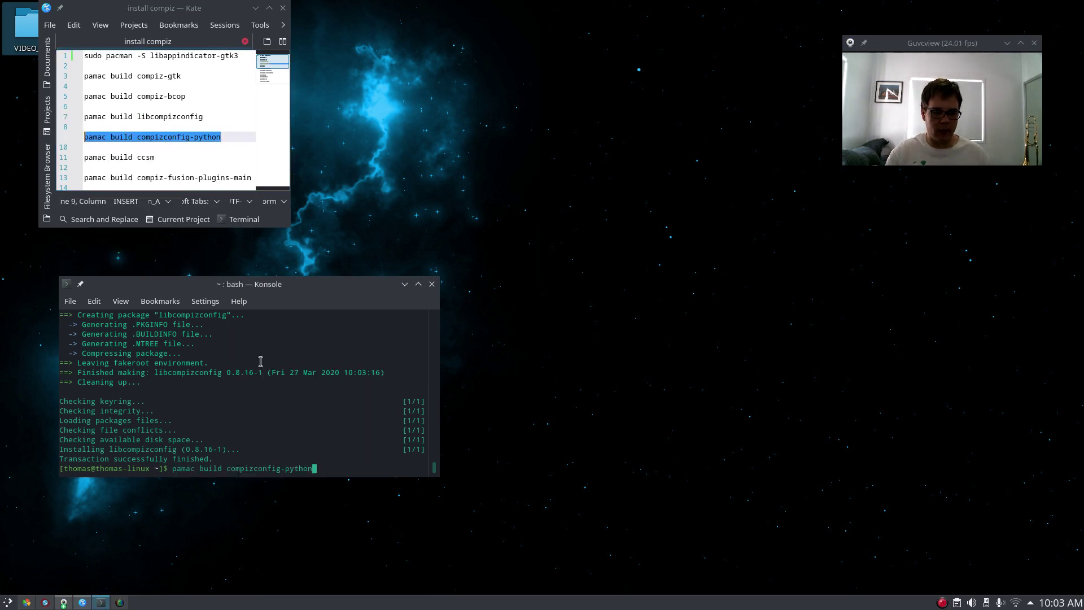
pyautogui.press('Return')
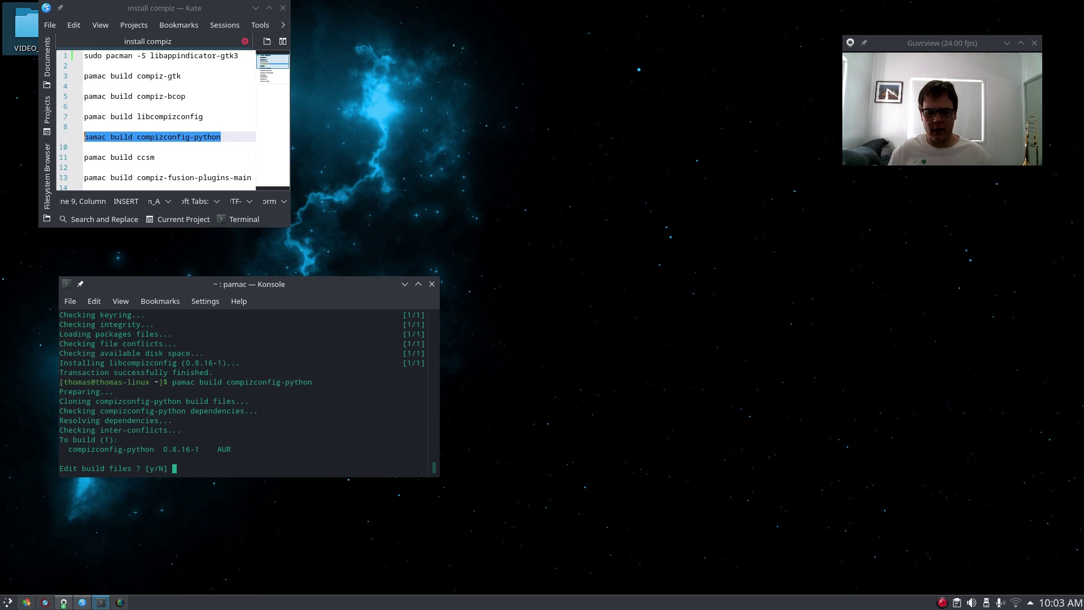
# Step: Decline editing the compizconfig-python build files and apply the transaction, authenticating with the account password
pyautogui.write('n')
pyautogui.press('Return')
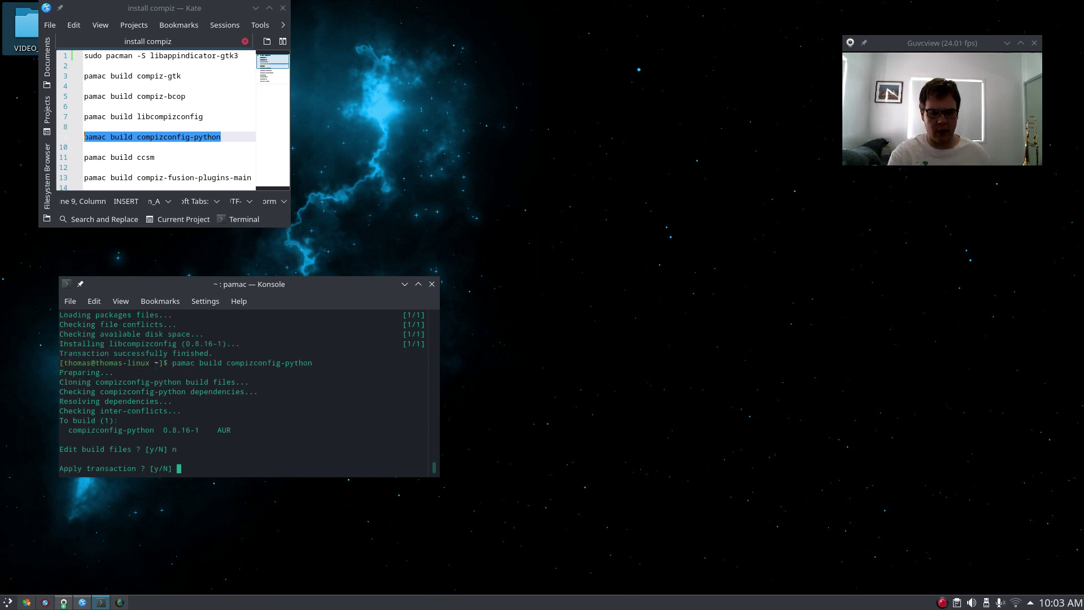
pyautogui.write('y')
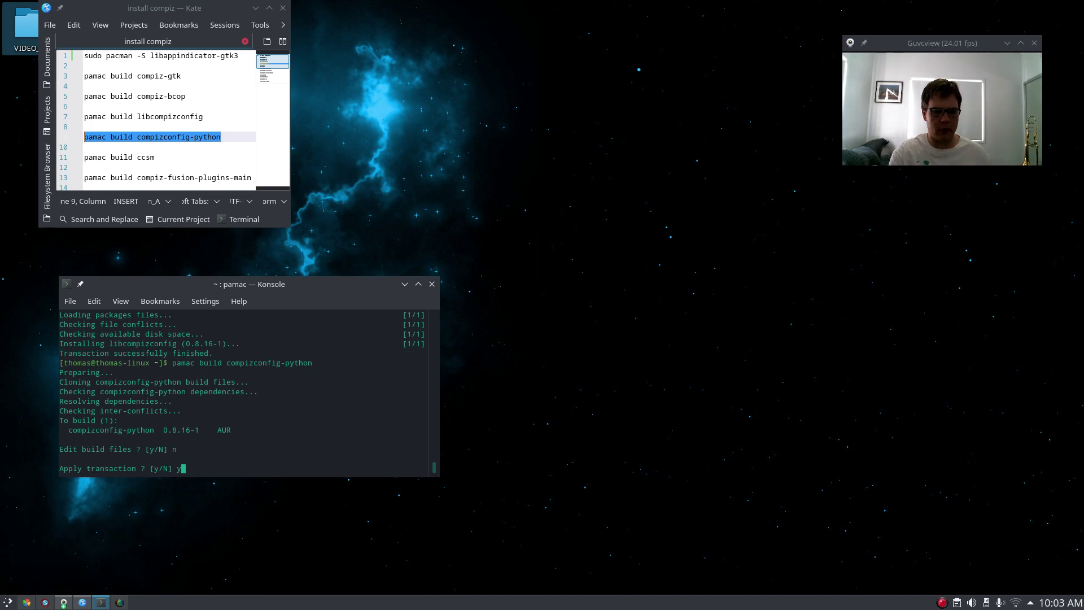
pyautogui.press('Return')
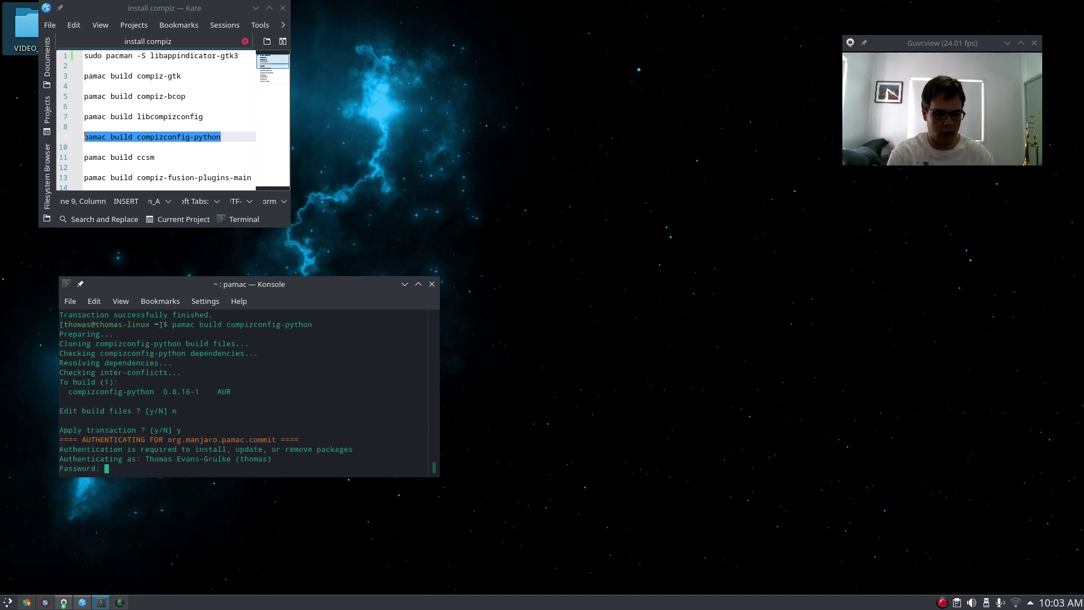
pyautogui.press('Return')
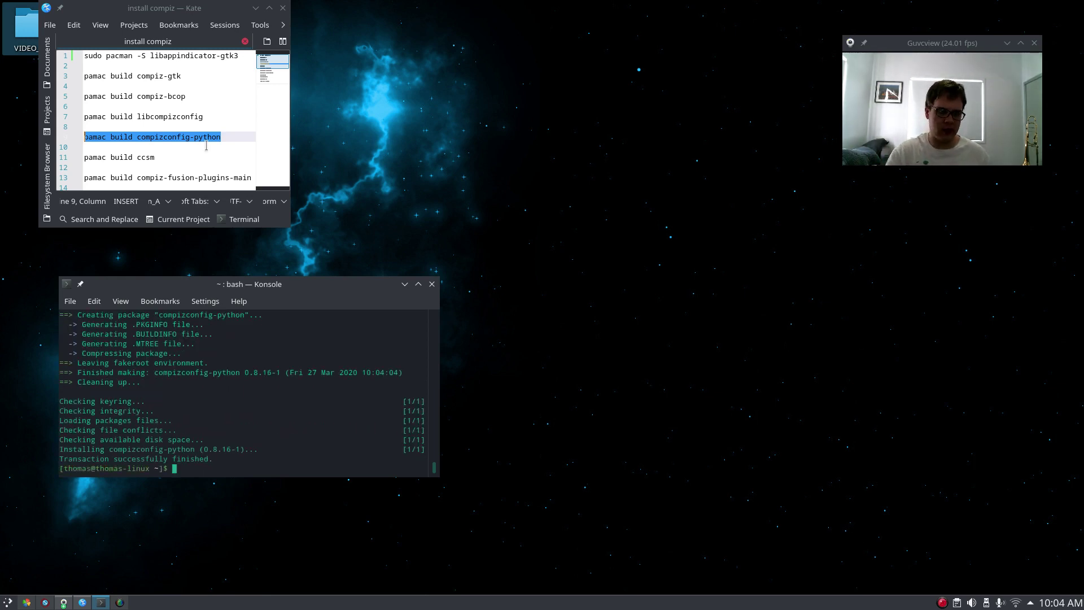
# Step: Copy pamac build ccsm from the command list and run it in the terminal
pyautogui.scroll(-3, 176, 148)
pyautogui.scroll(1, 170, 141)
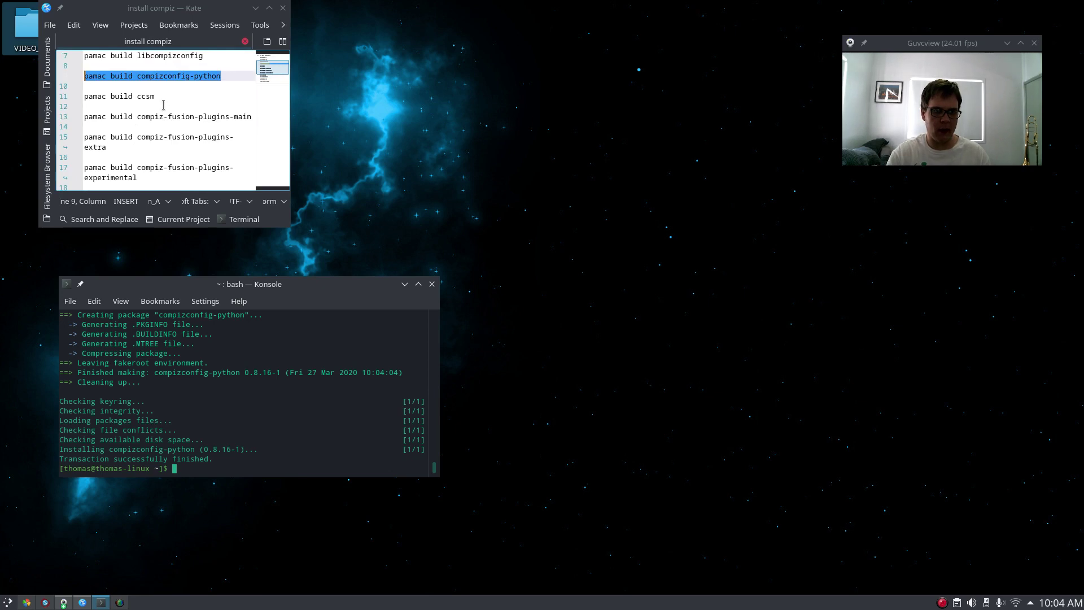
pyautogui.moveTo(164, 96); pyautogui.dragTo(84, 96)
pyautogui.rightClick(97, 90)
pyautogui.click(121, 107)
pyautogui.click(194, 468)
pyautogui.rightClick(194, 469)
pyautogui.click(237, 506)
pyautogui.press('Return')
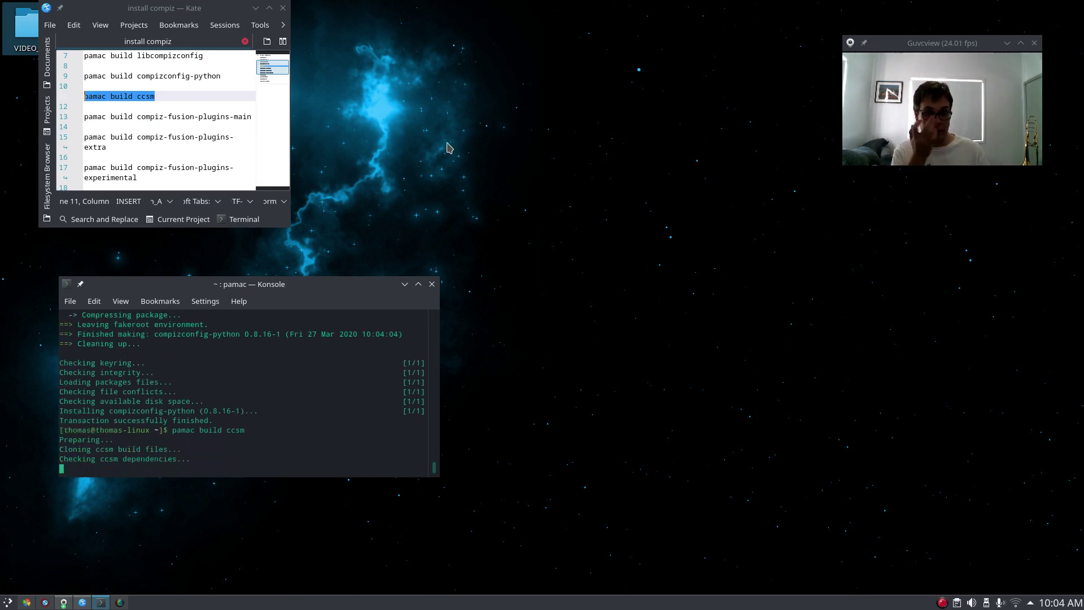
# Step: Decline editing the ccsm build files and apply the transaction, authenticating with the account password
pyautogui.write('n')
pyautogui.press('Return')
pyautogui.write('y')
pyautogui.press('Return')
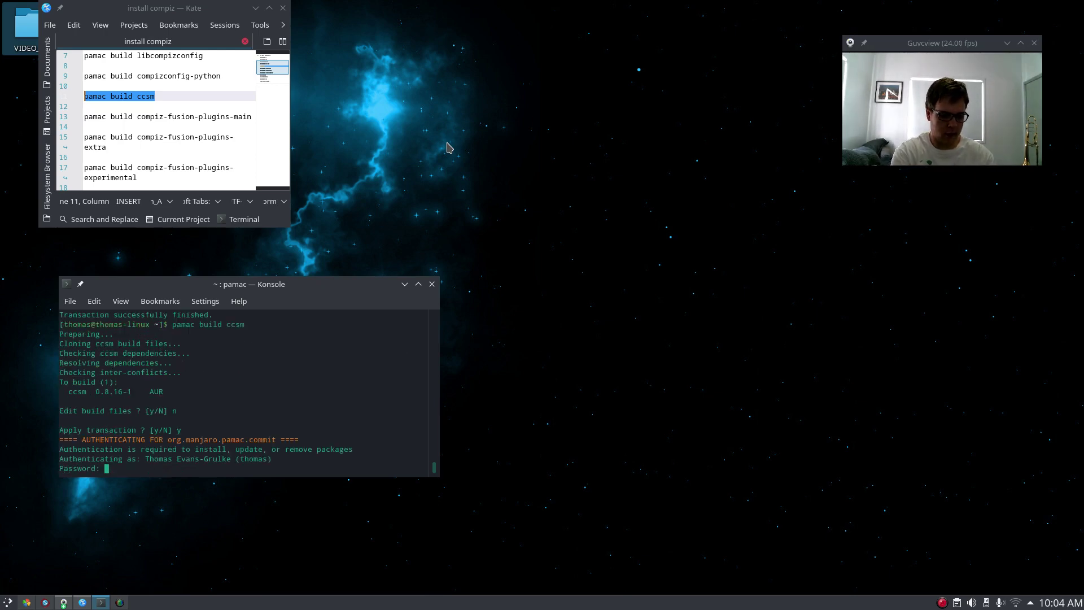
pyautogui.press('Return')
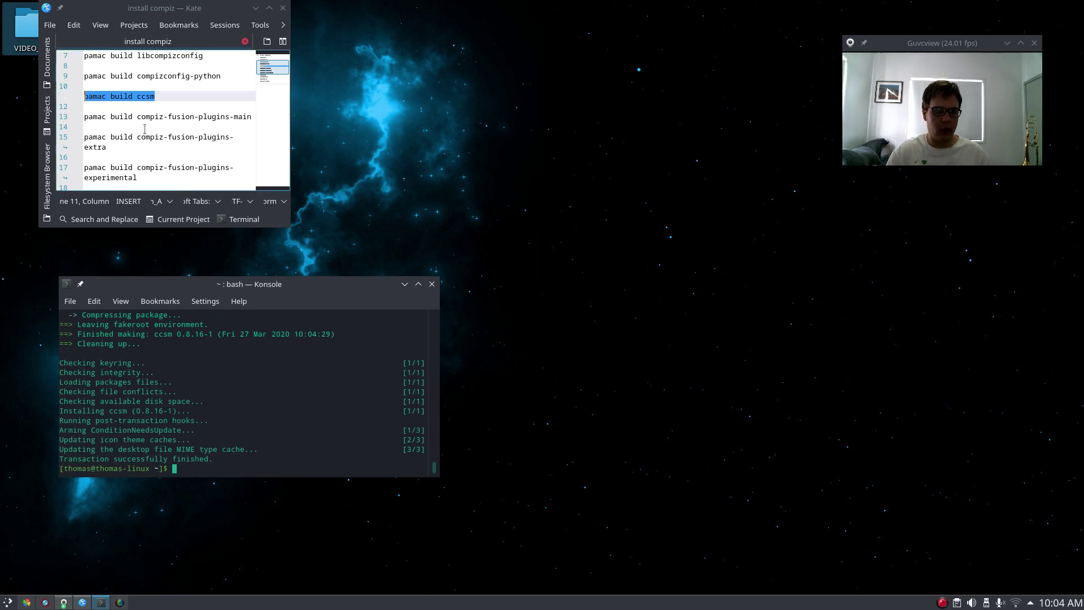
# Step: Copy the compiz-fusion-plugins-main command into the terminal, complete it to read pamac build compiz-fusion-plugins-main, and run it
pyautogui.moveTo(88, 116); pyautogui.dragTo(255, 115)
pyautogui.rightClick(240, 116)
pyautogui.click(259, 136)
pyautogui.click(201, 469)
pyautogui.rightClick(201, 468)
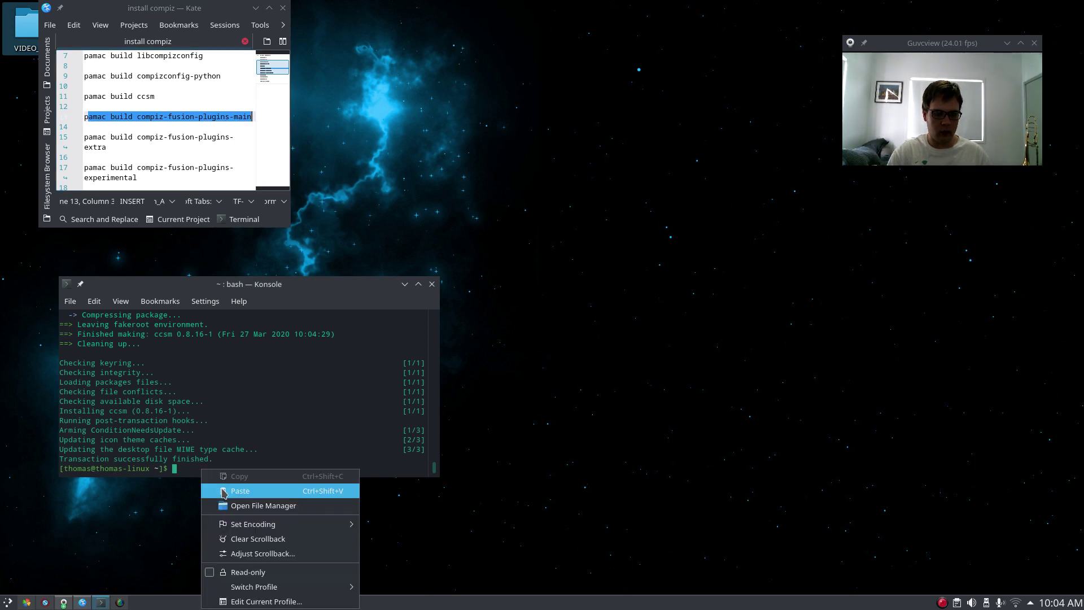
pyautogui.click(224, 491)
pyautogui.press('Left')
pyautogui.press('Left')
pyautogui.press('Left')
pyautogui.press('Left')
pyautogui.press('Left')
pyautogui.press('Left')
pyautogui.press('Left')
pyautogui.press('Left')
pyautogui.press('Left')
pyautogui.press('Left')
pyautogui.press('Left')
pyautogui.press('Left')
pyautogui.press('Left')
pyautogui.press('Left')
pyautogui.press('Left')
pyautogui.press('Left')
pyautogui.press('Left')
pyautogui.press('Left')
pyautogui.press('Left')
pyautogui.press('Left')
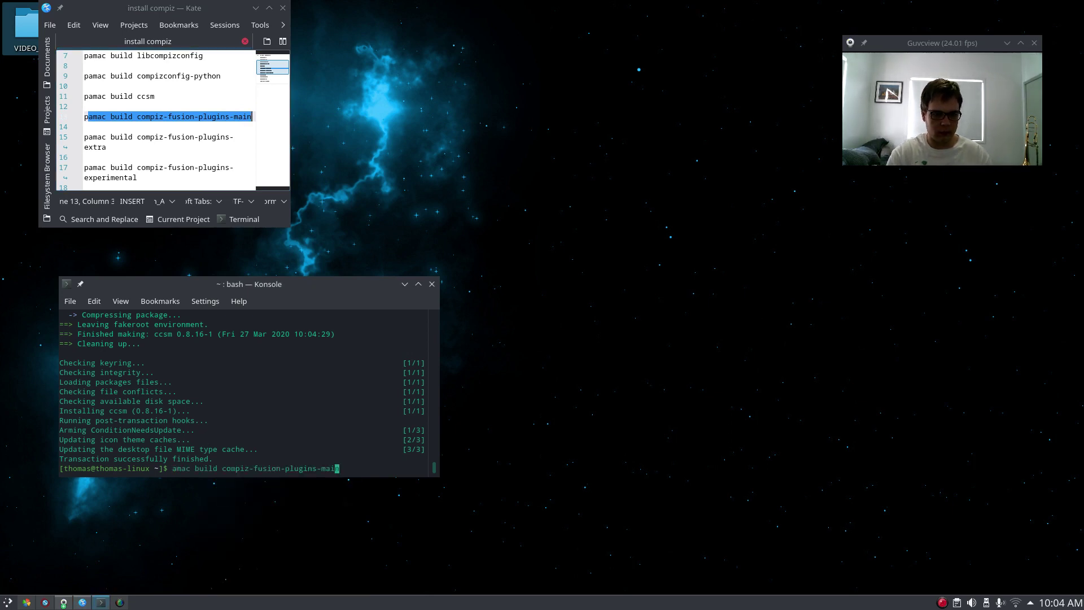
pyautogui.press('Left')
pyautogui.press('Left')
pyautogui.press('Left')
pyautogui.press('Left')
pyautogui.press('Left')
pyautogui.press('Left')
pyautogui.press('Left')
pyautogui.press('Left')
pyautogui.press('Left')
pyautogui.write('p')
pyautogui.press('Return')
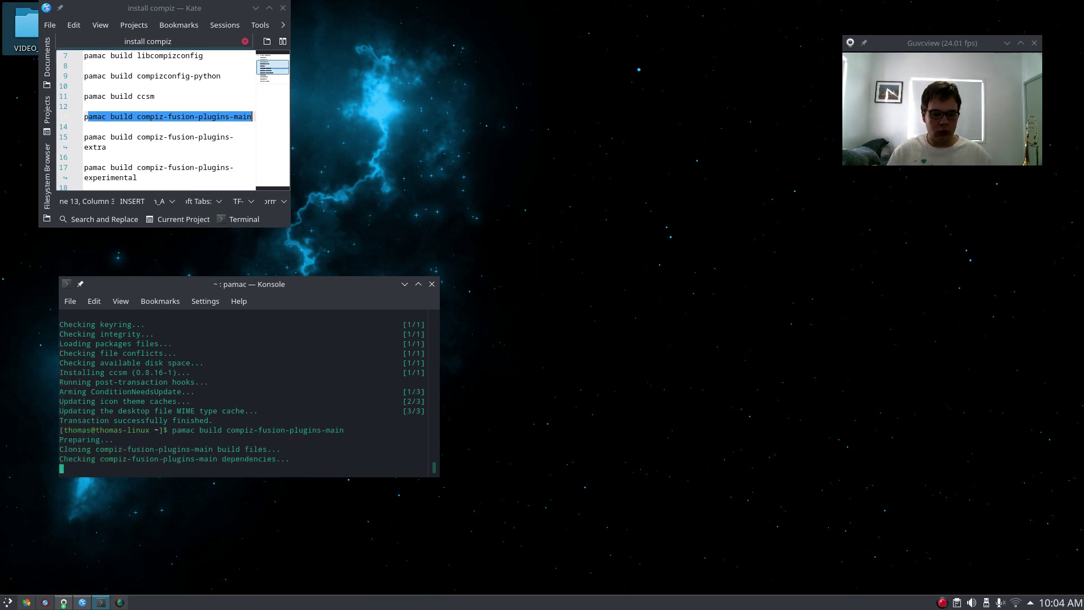
# Step: Decline editing the compiz-fusion-plugins-main build files and apply the transaction, authenticating with the account password
pyautogui.write('n')
pyautogui.press('Return')
pyautogui.write('y')
pyautogui.press('Return')
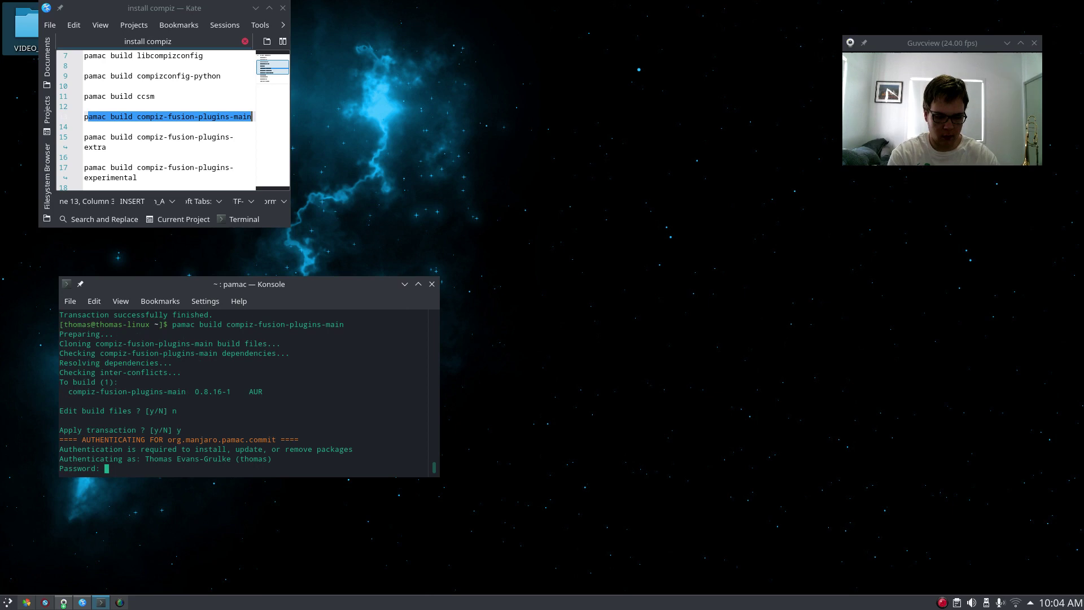
pyautogui.press('Return')
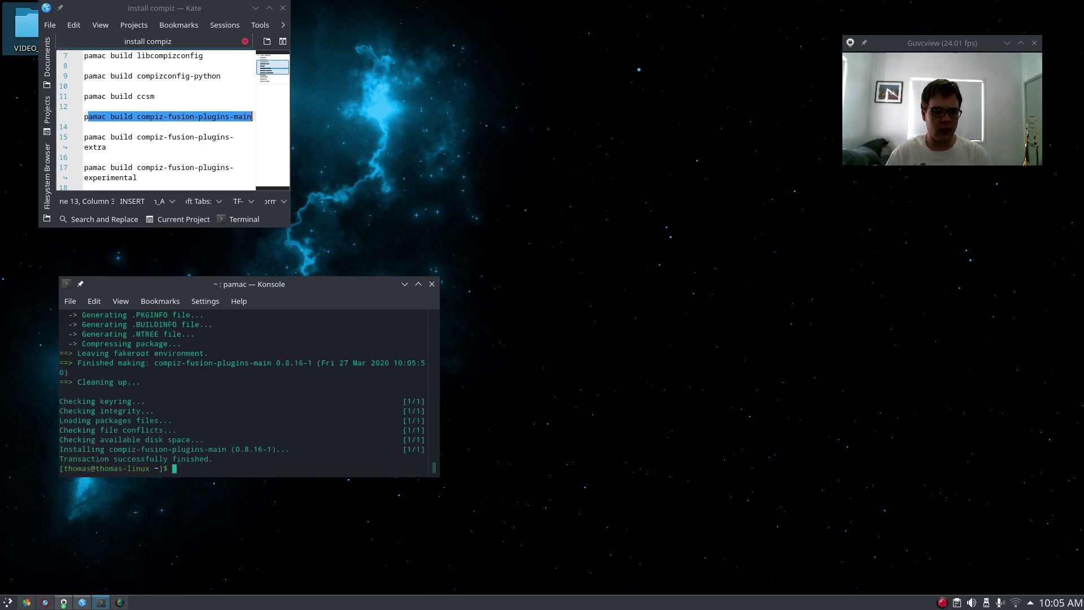
# Step: Run pamac build compiz-fusion-plugins-extra in the terminal, declining build file edits and applying the transaction with the account password
pyautogui.hotkey('ctrl', 'shift', 'v')
pyautogui.press('BackSpace')
pyautogui.press('BackSpace')
pyautogui.press('BackSpace')
pyautogui.press('BackSpace')
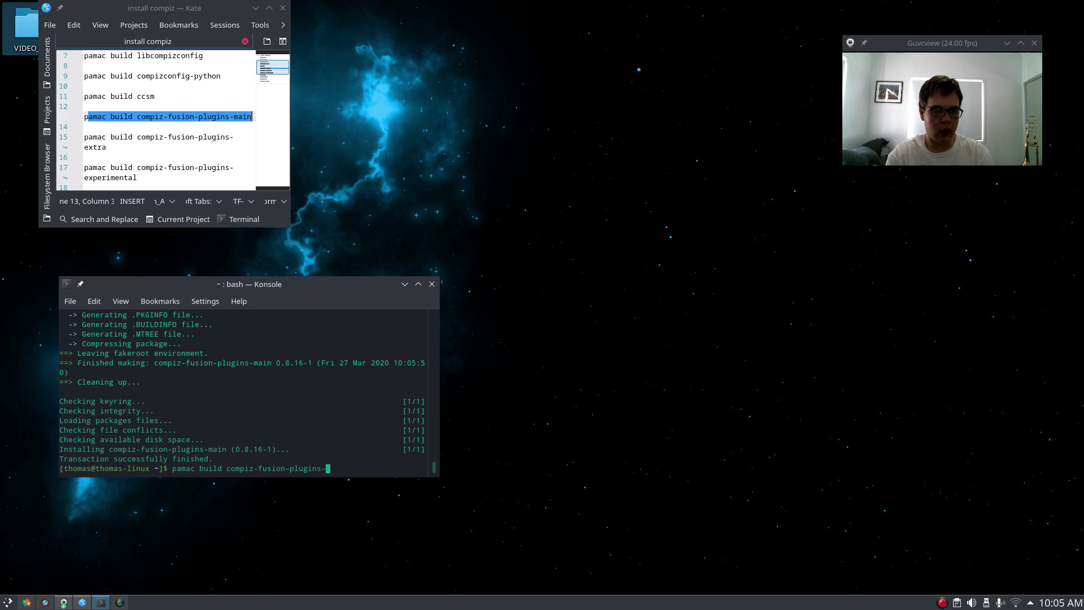
pyautogui.write('extre')
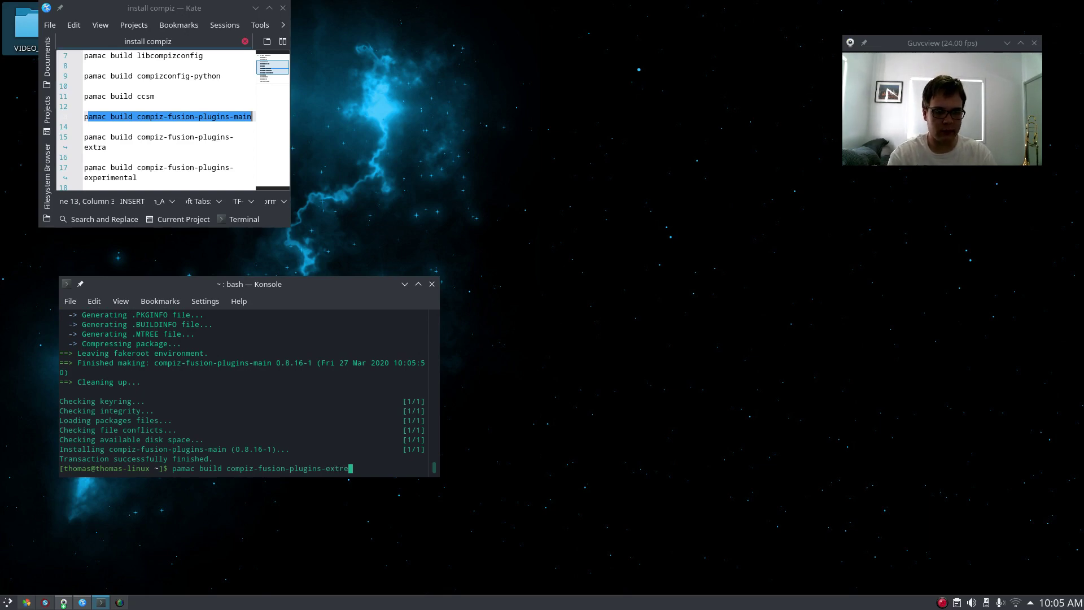
pyautogui.press('BackSpace')
pyautogui.write('a')
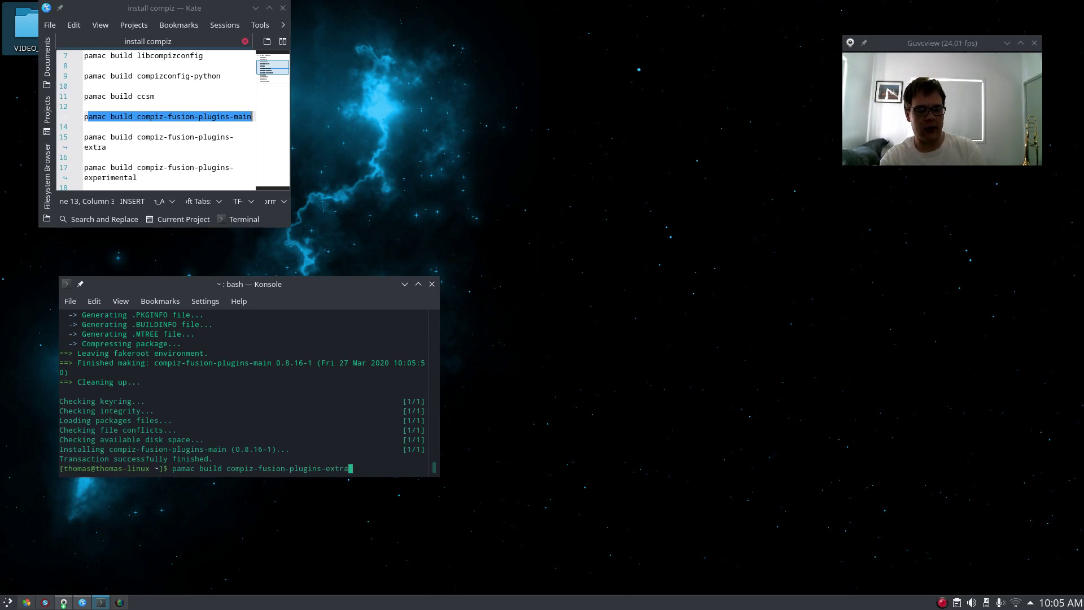
pyautogui.press('Return')
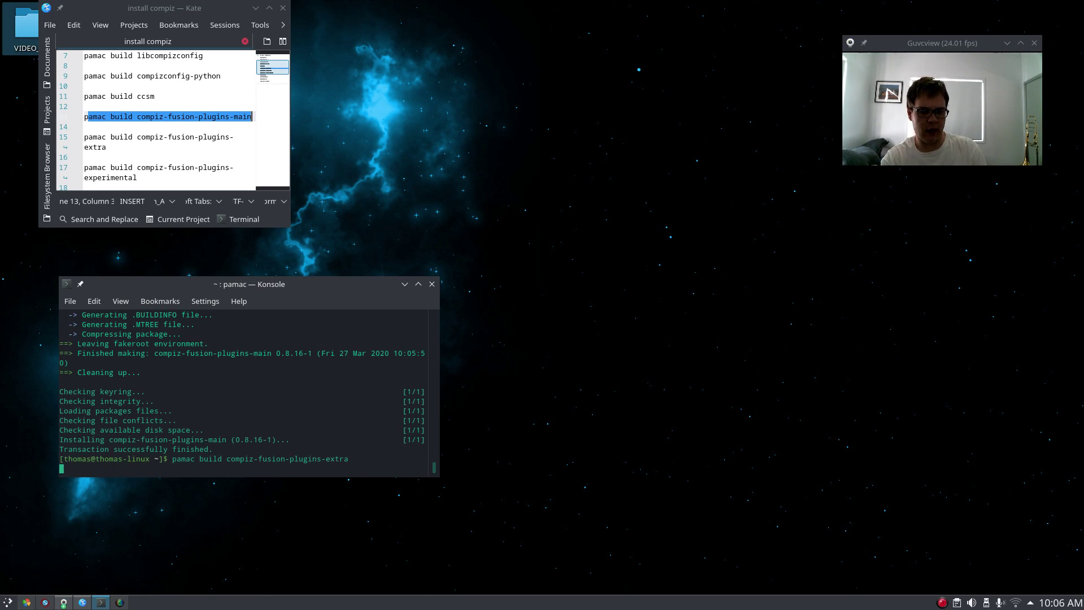
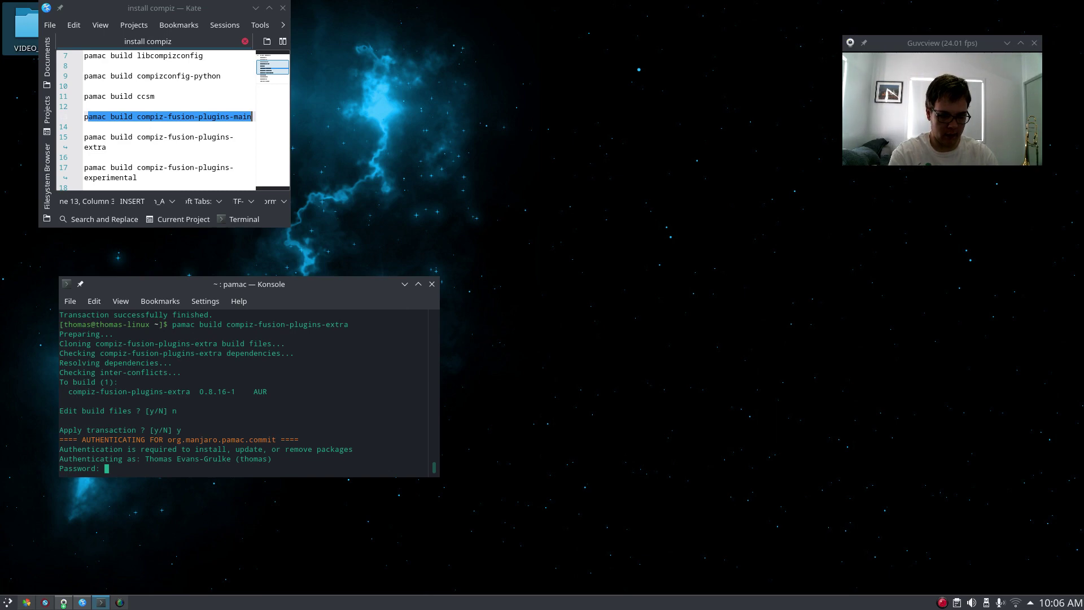
pyautogui.press('Return')
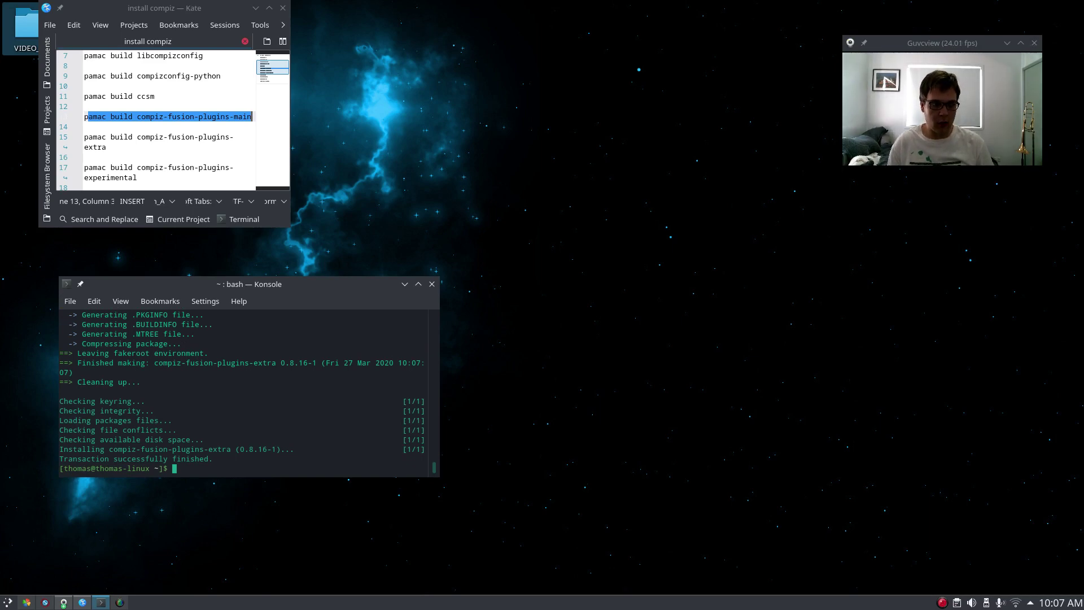
# Step: Recall the previous pamac build command at the terminal prompt
pyautogui.press('Up')
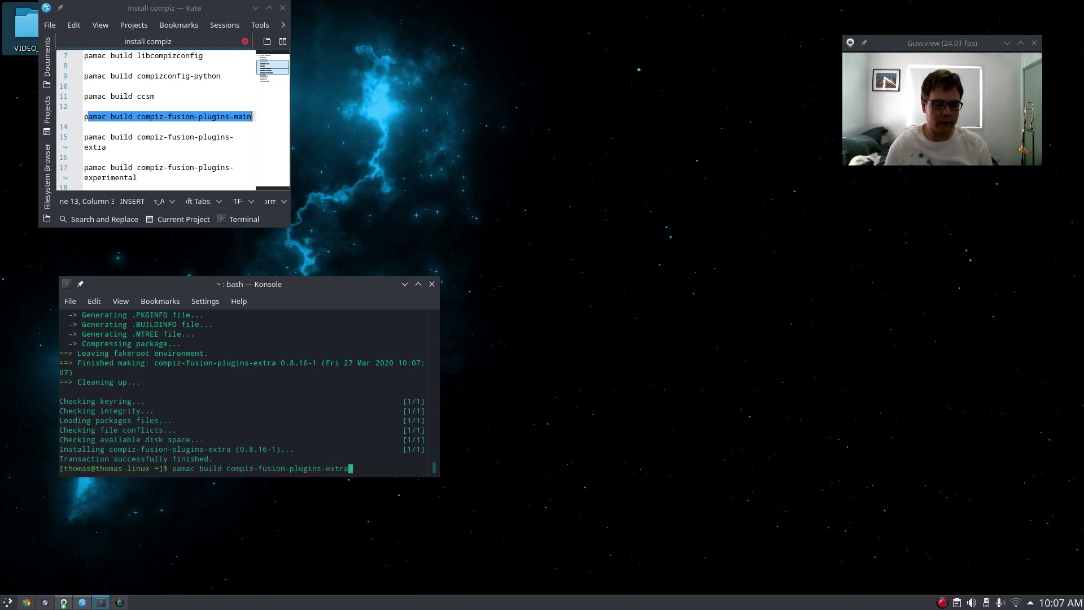
pyautogui.press('BackSpace')
pyautogui.press('BackSpace')
pyautogui.press('BackSpace')
pyautogui.press('BackSpace')
pyautogui.press('BackSpace')
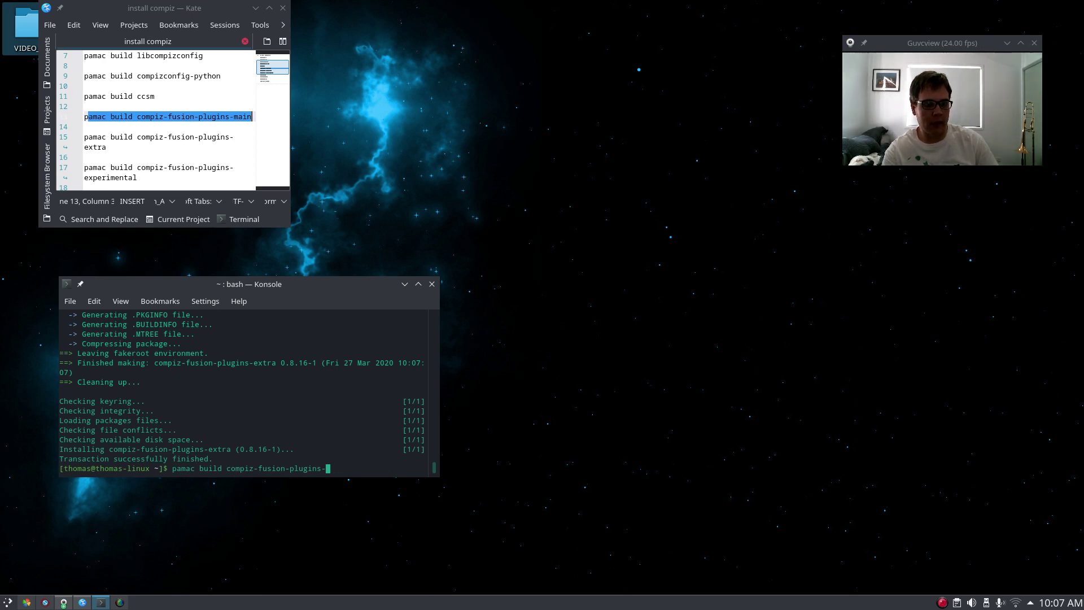
pyautogui.write('extra')
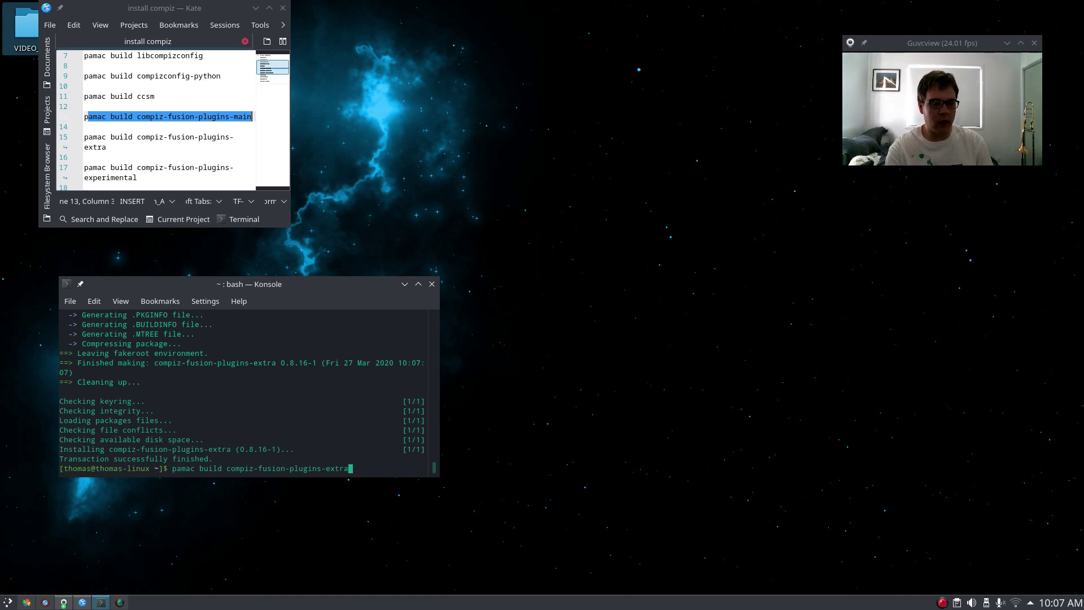
pyautogui.hotkey('ctrl', 'shift', 'f')
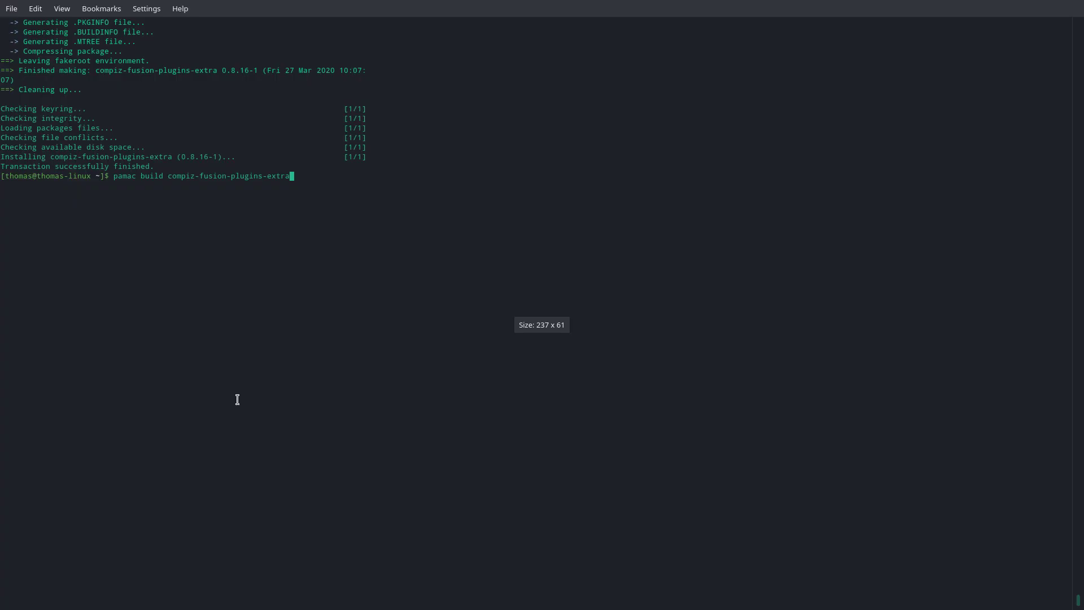
pyautogui.hotkey('ctrl', 'shift', 'f')
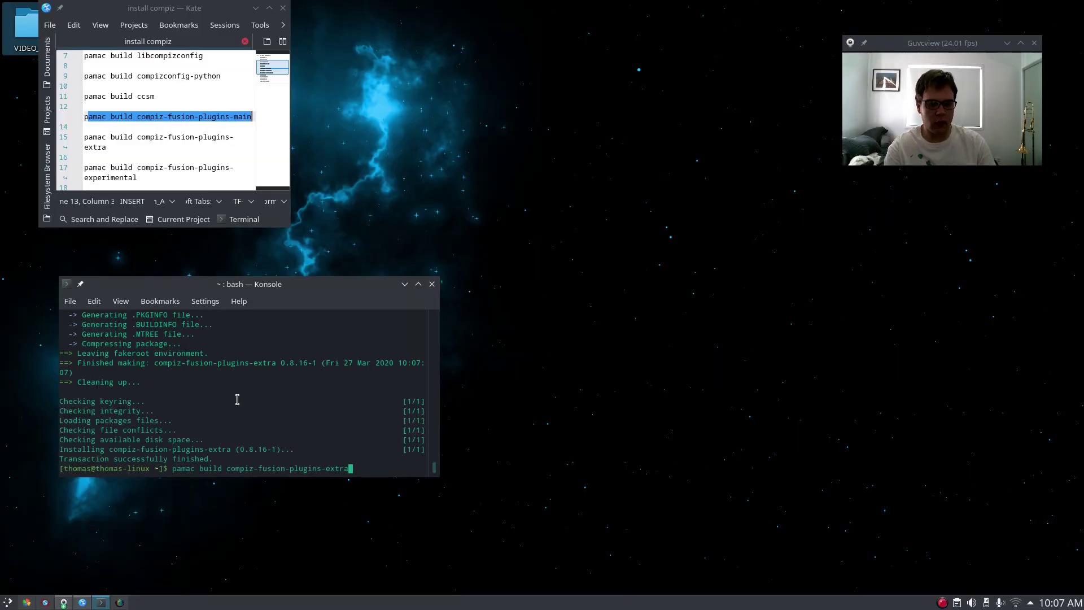
# Step: Change the recalled command to pamac build compiz-fusion-plugins-experimental and run it
pyautogui.press('BackSpace')
pyautogui.press('BackSpace')
pyautogui.press('BackSpace')
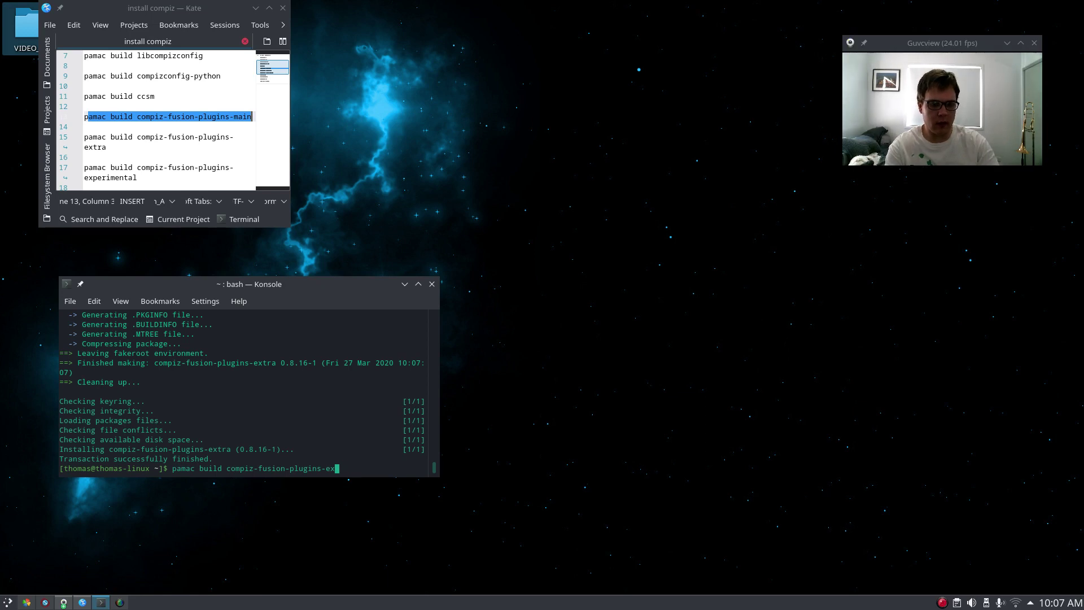
pyautogui.write('per')
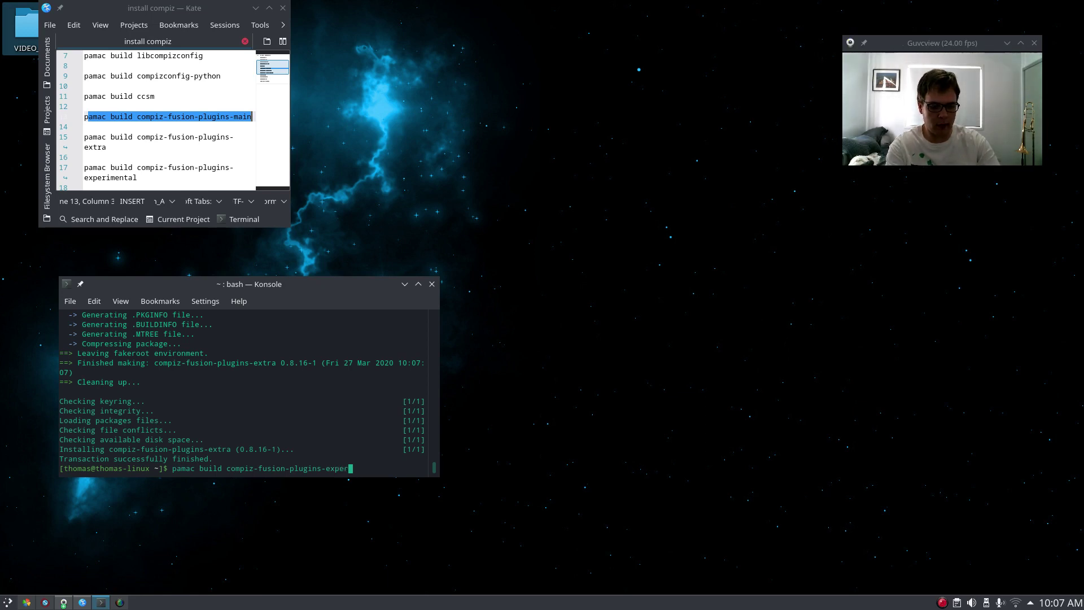
pyautogui.write('imental')
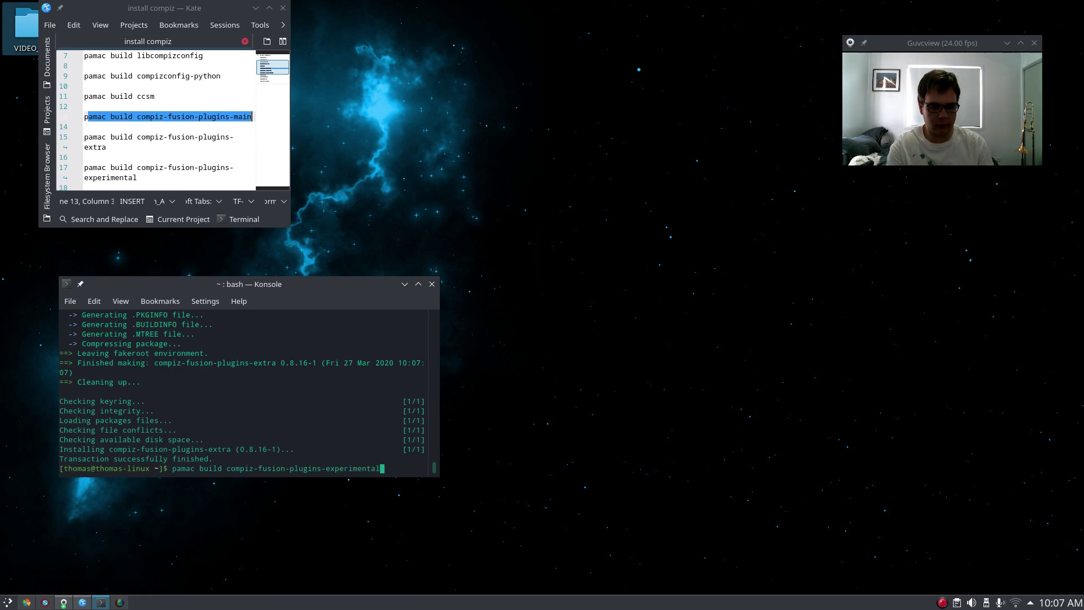
pyautogui.press('Return')
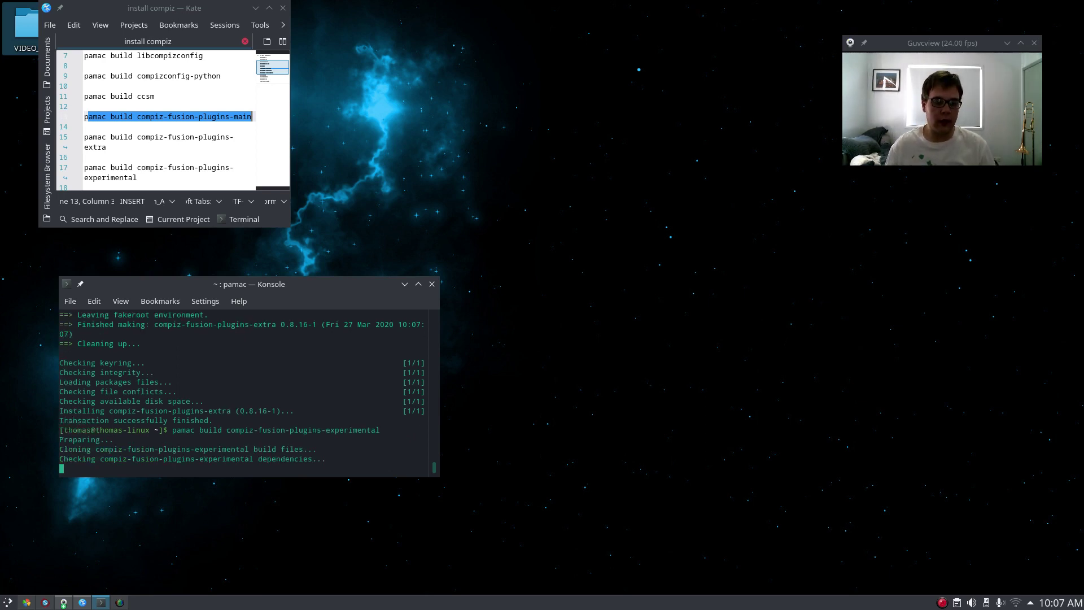
# Step: Decline editing the compiz-fusion-plugins-experimental build files and apply the transaction, authenticating with the account password
pyautogui.write('n')
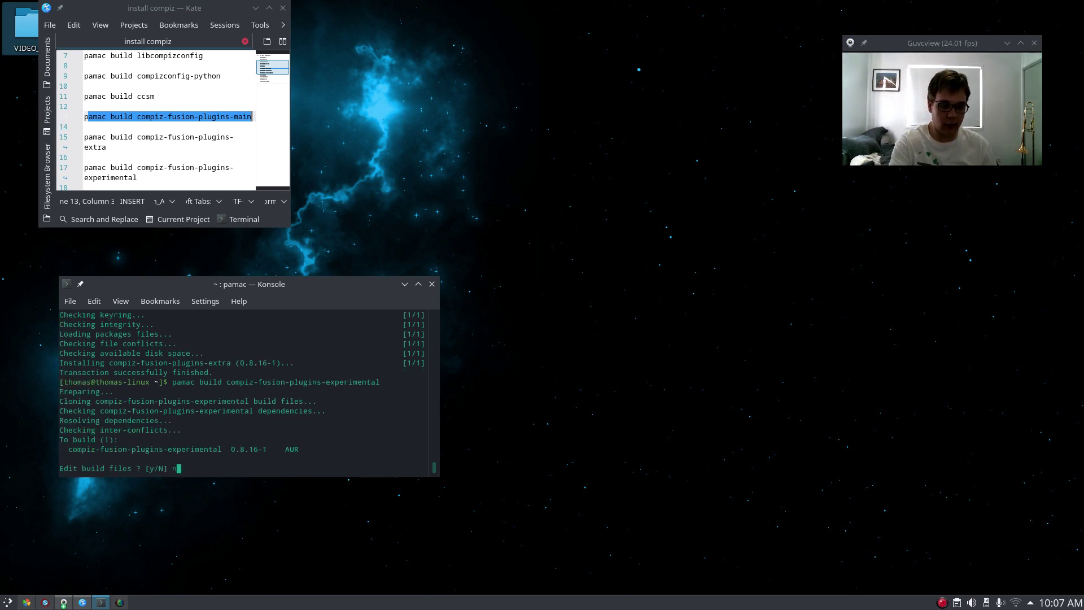
pyautogui.press('Return')
pyautogui.write('y')
pyautogui.press('Return')
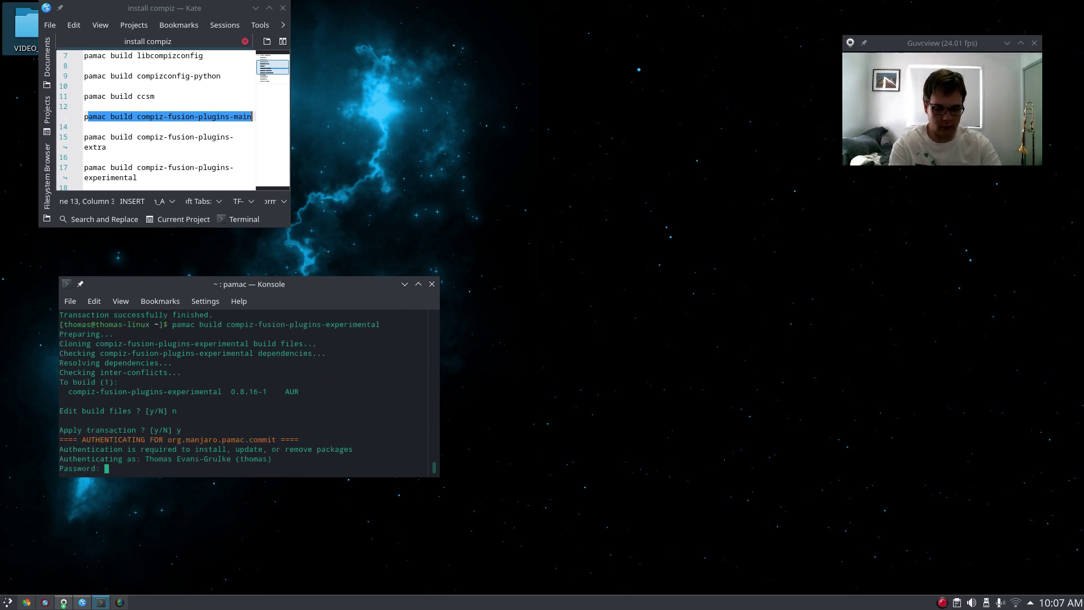
pyautogui.press('Return')
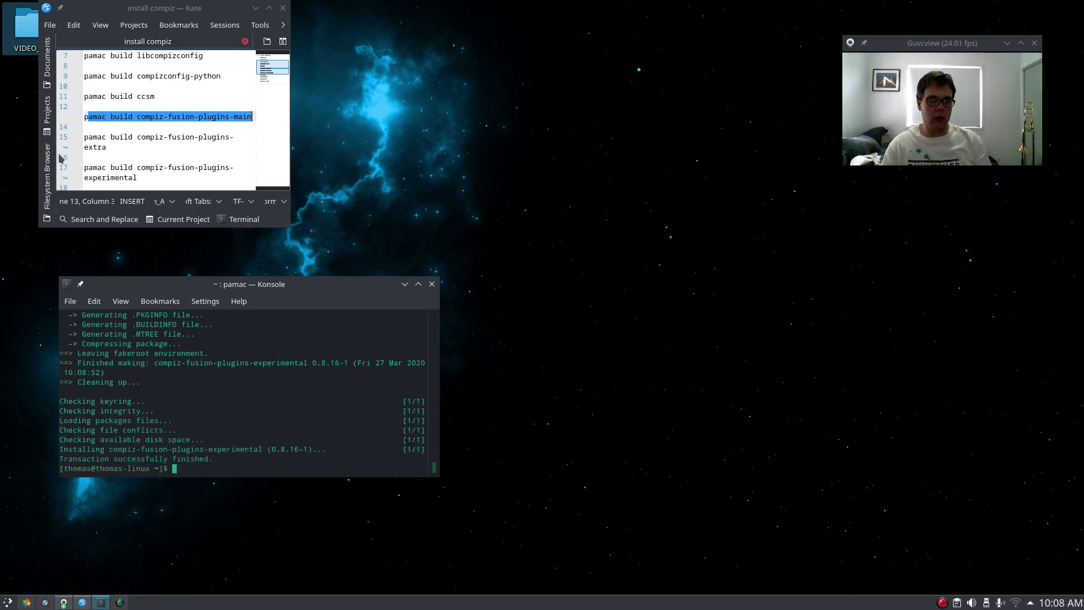
# Step: Try to copy the pamac build emerald line from the command list into the terminal
pyautogui.scroll(-1, 93, 146)
pyautogui.scroll(-1, 93, 146)
pyautogui.click(174, 138)
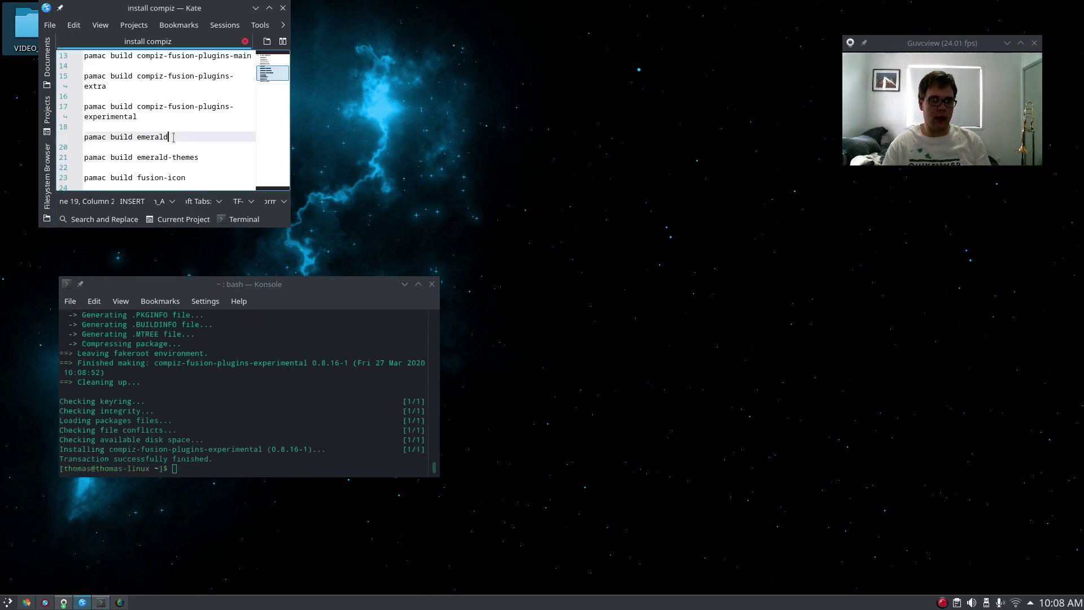
pyautogui.moveTo(173, 137); pyautogui.dragTo(84, 136)
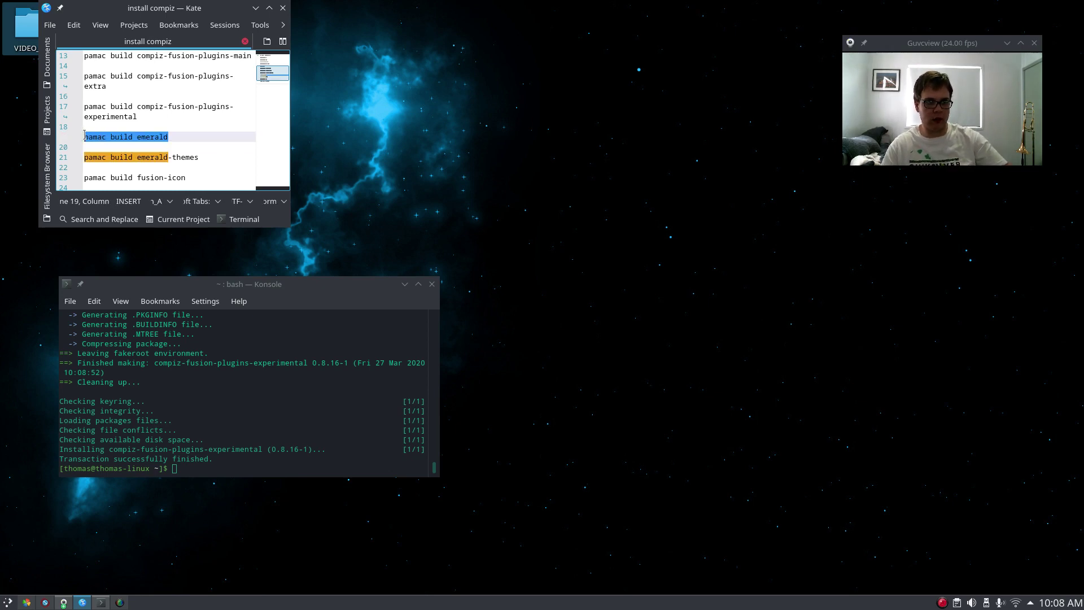
pyautogui.rightClick(102, 133)
pyautogui.click(120, 157)
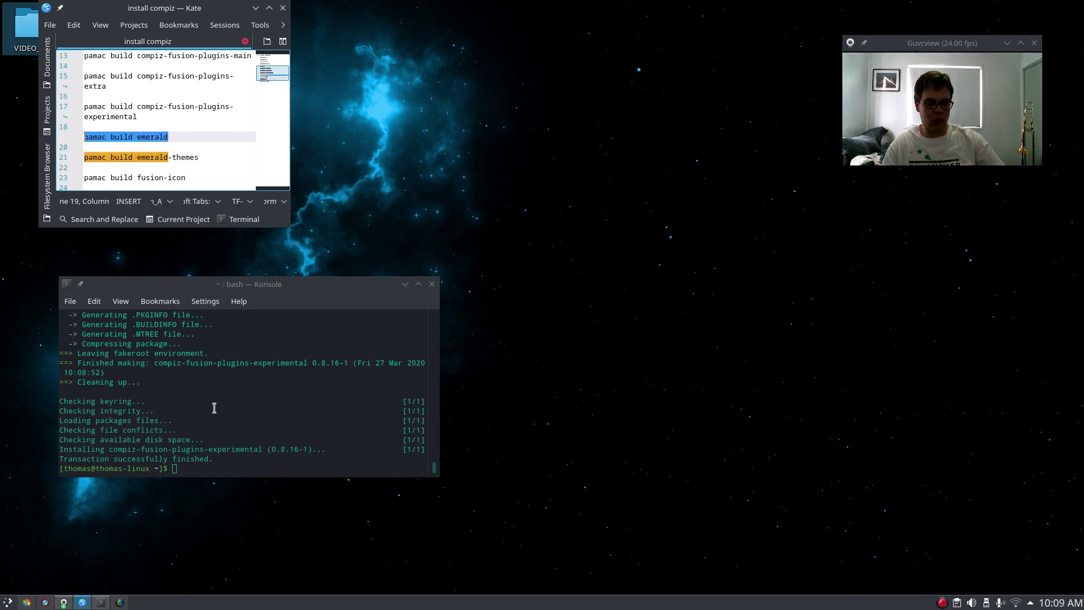
pyautogui.rightClick(197, 468)
pyautogui.click(216, 489)
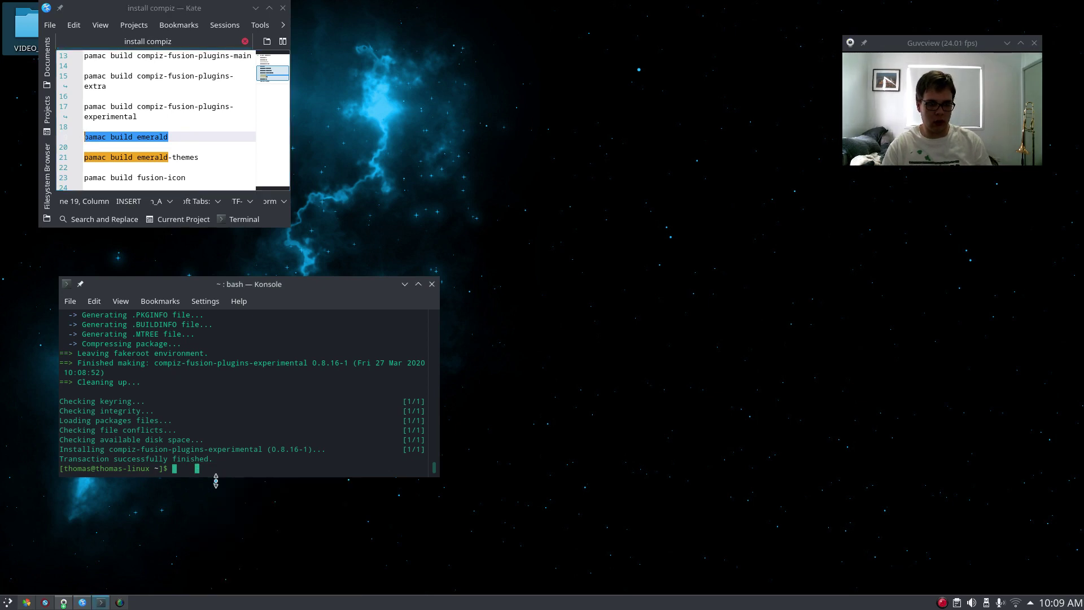
pyautogui.rightClick(204, 467)
pyautogui.click(221, 490)
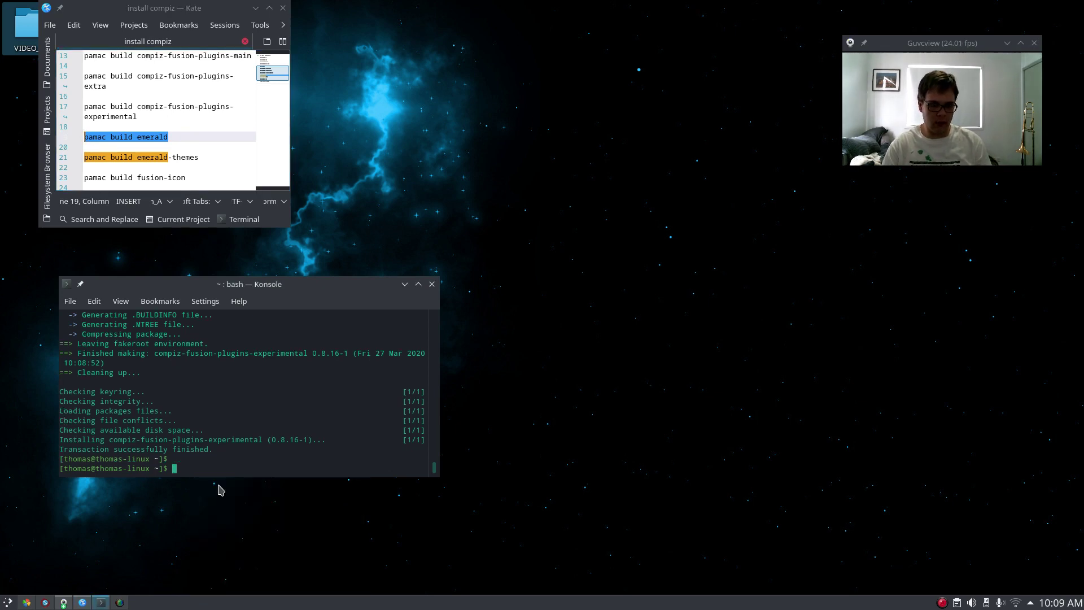
pyautogui.rightClick(205, 472)
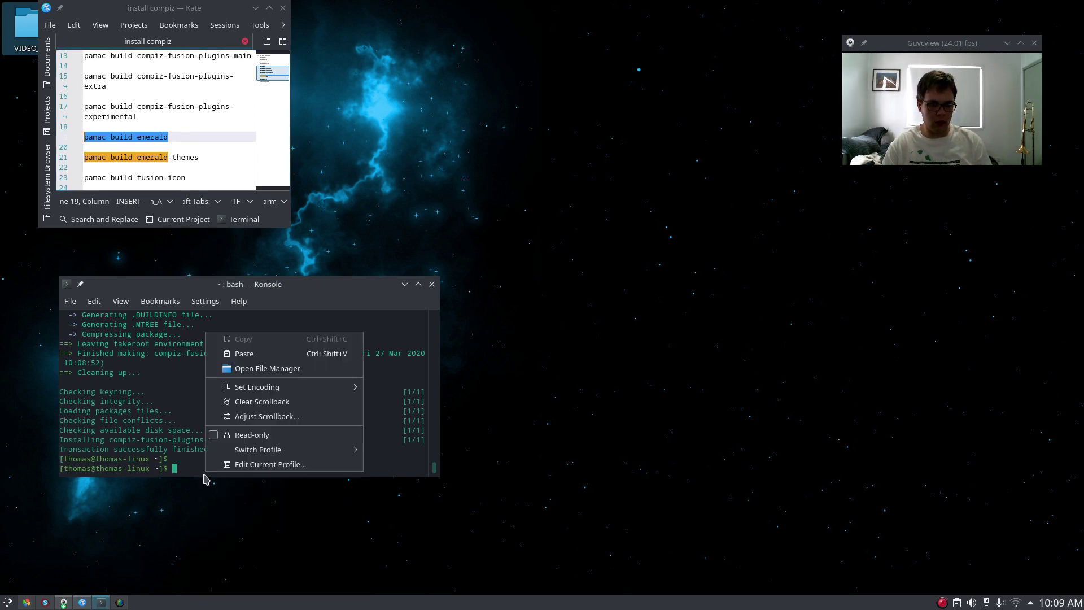
pyautogui.click(252, 355)
pyautogui.click(169, 147)
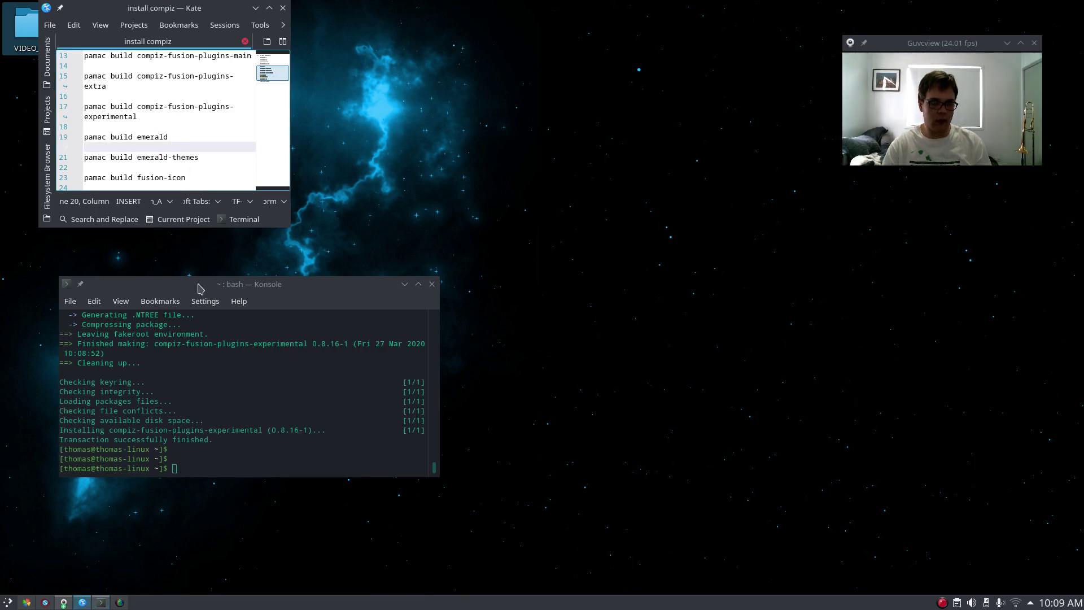
# Step: Run pamac build emerald at the terminal prompt
pyautogui.click(209, 472)
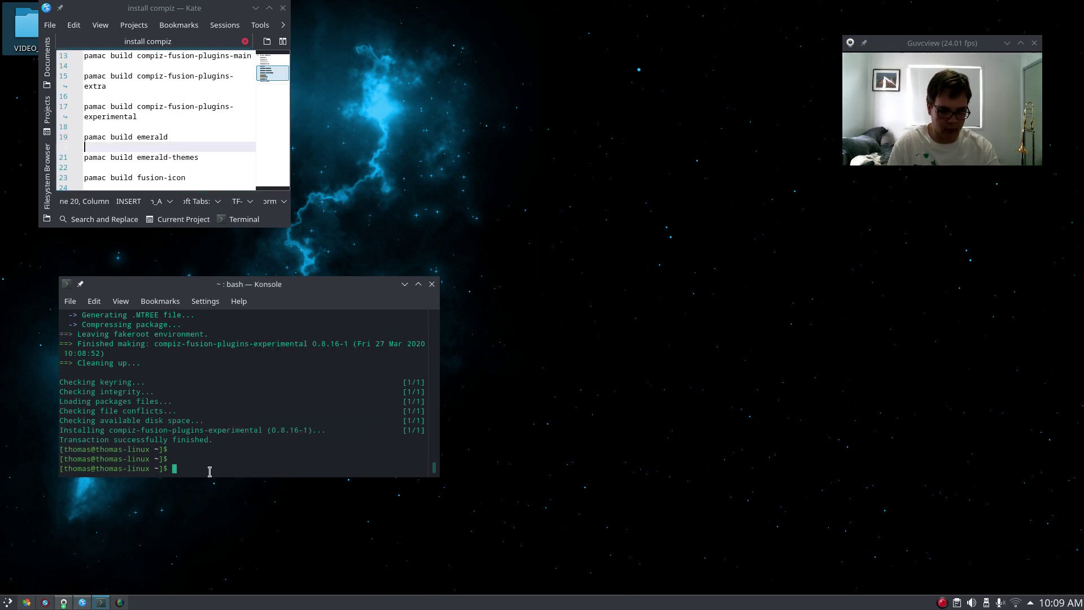
pyautogui.write('pamac b')
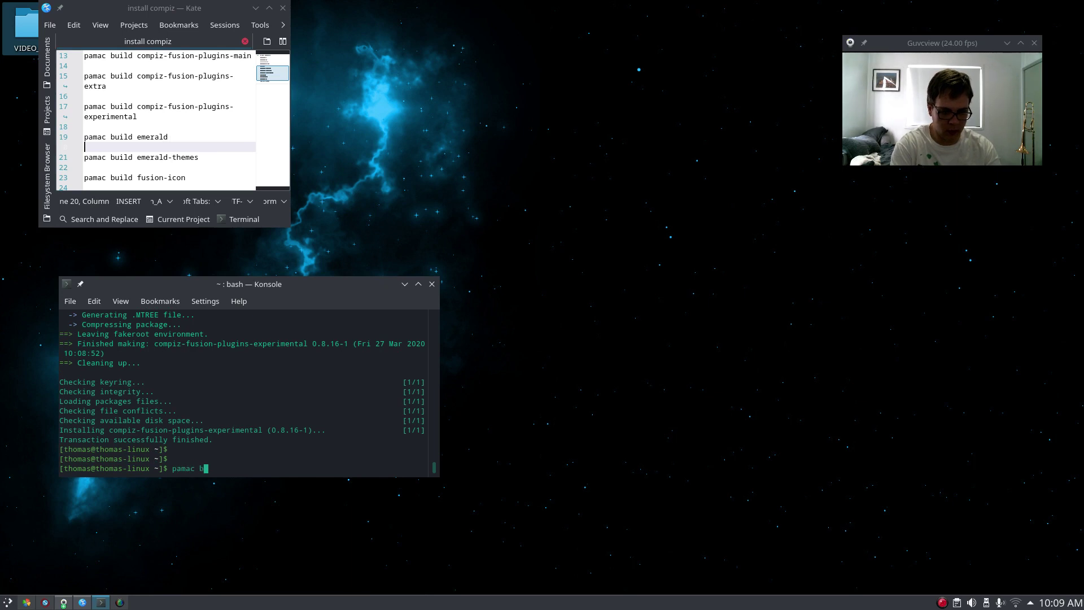
pyautogui.write('uild emerald')
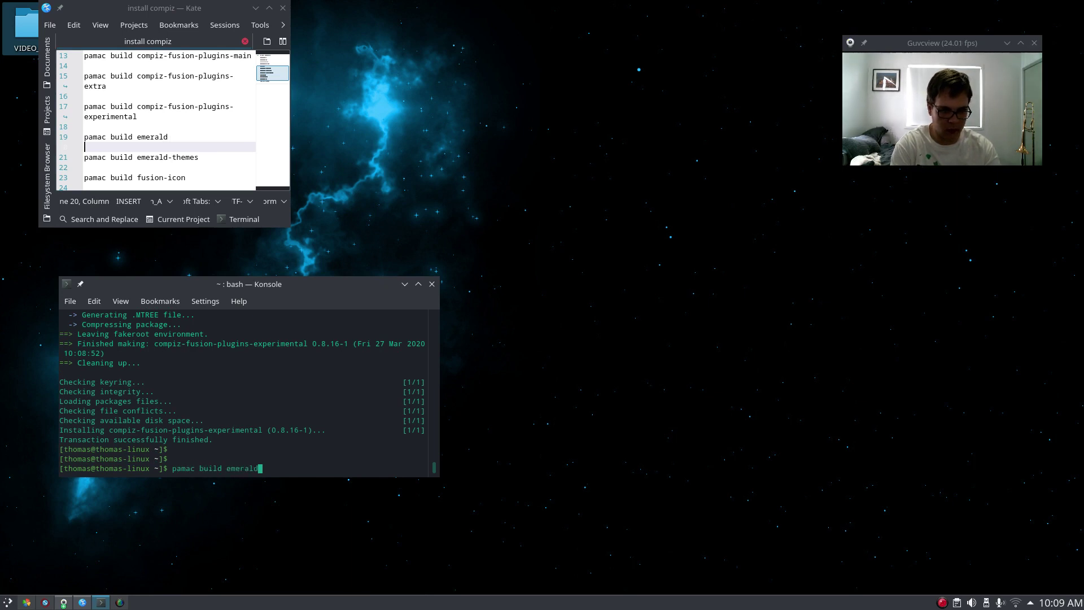
pyautogui.press('Return')
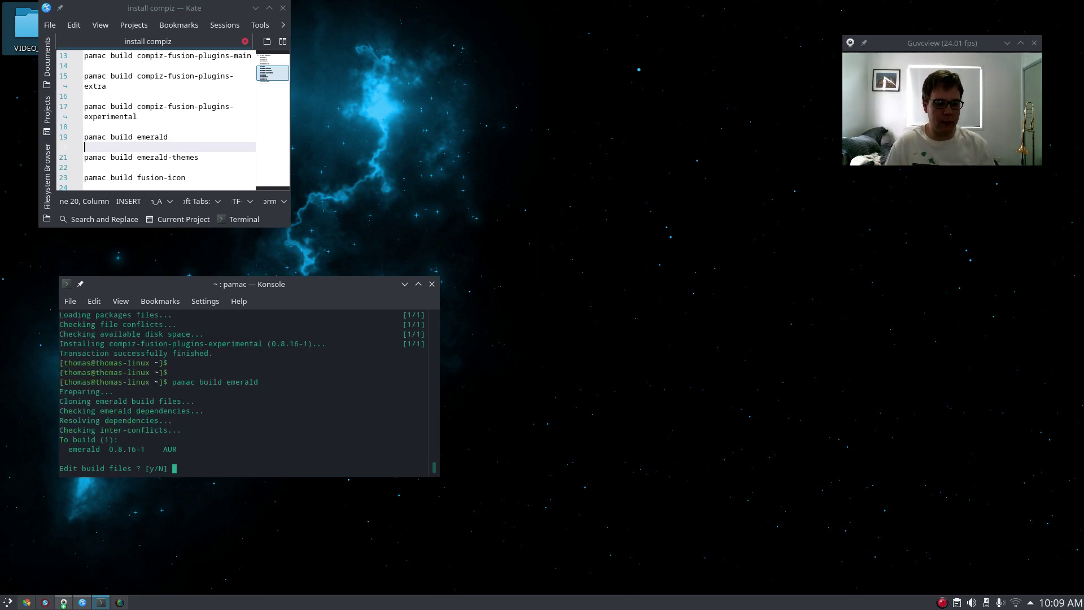
# Step: Decline editing the emerald build files and apply the transaction, authenticating with the account password
pyautogui.write('n')
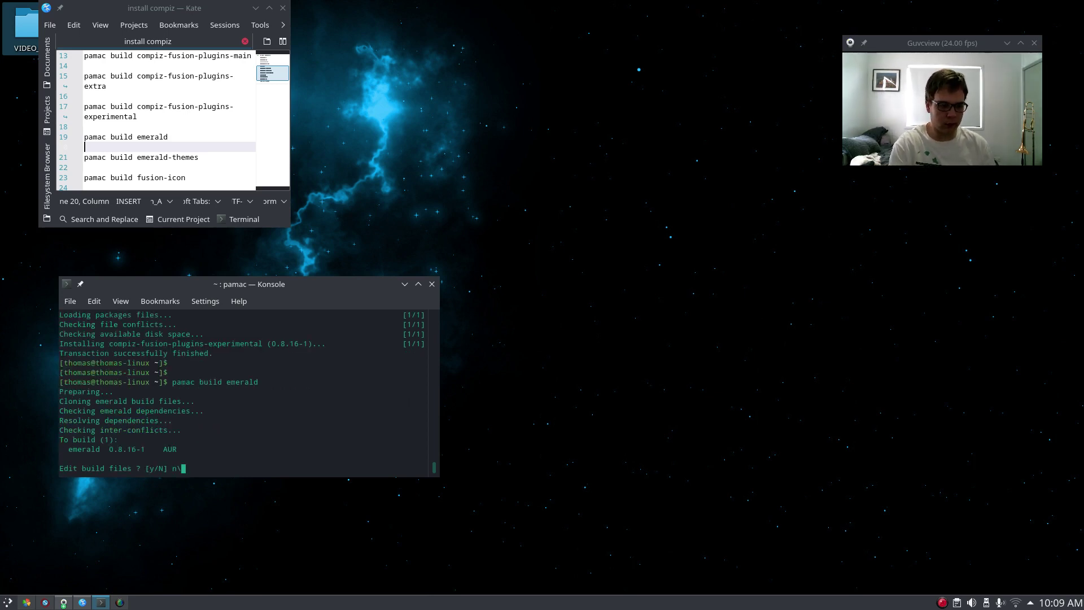
pyautogui.press('Return')
pyautogui.write('y')
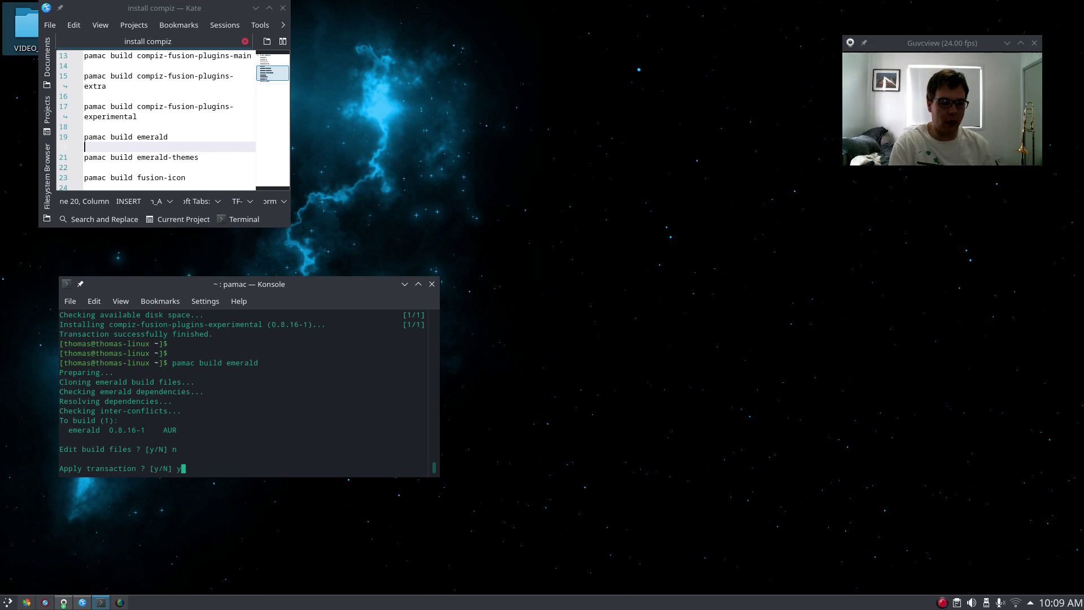
pyautogui.press('Return')
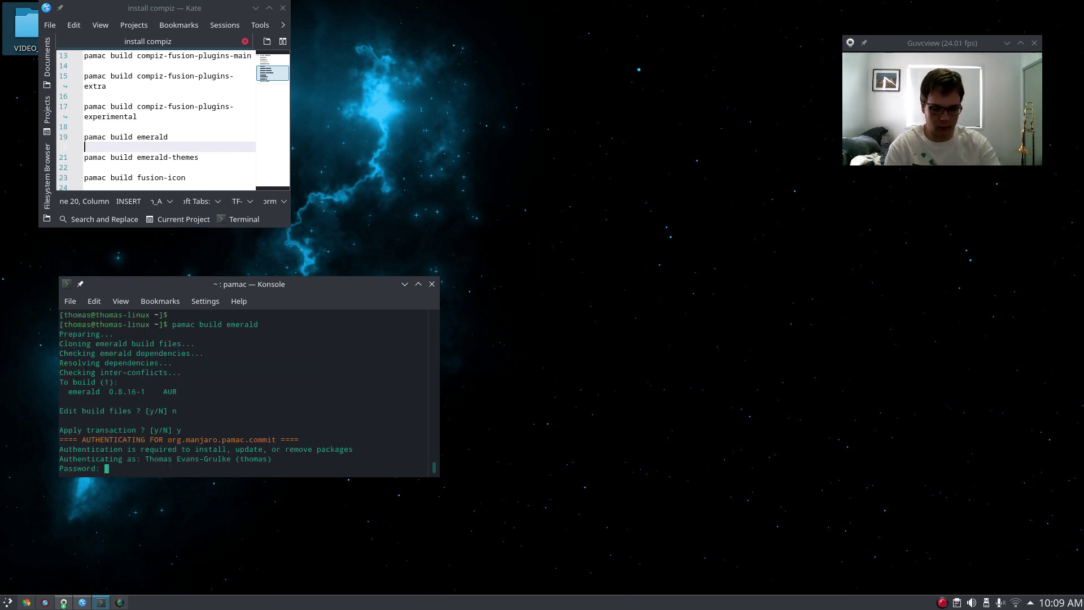
pyautogui.press('Return')
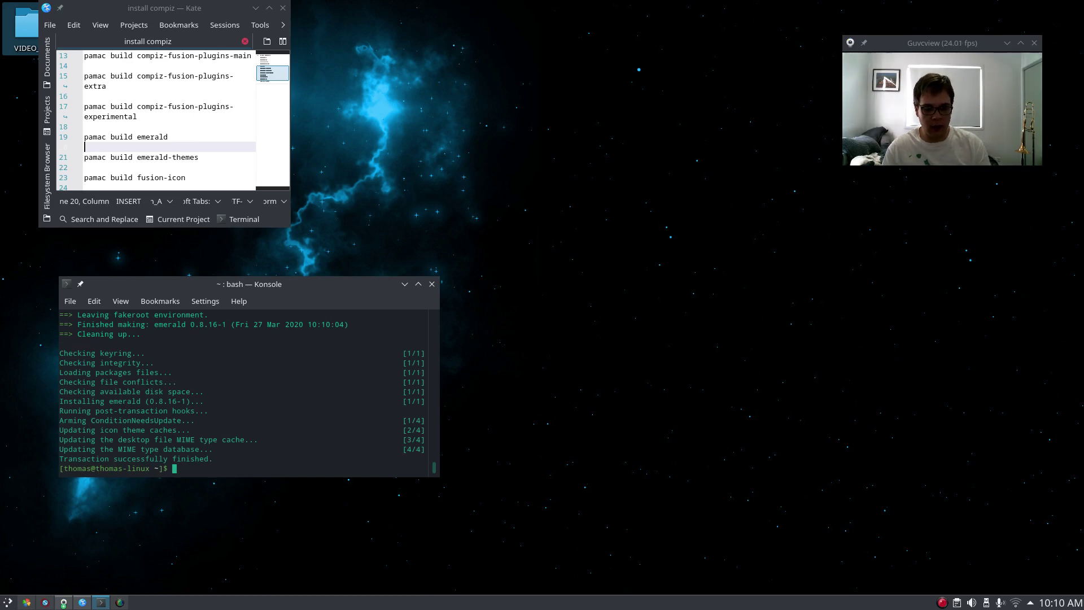
# Step: Run pamac build emerald-themes by extending the previous command, declining build file edits and applying the transaction
pyautogui.press('Up')
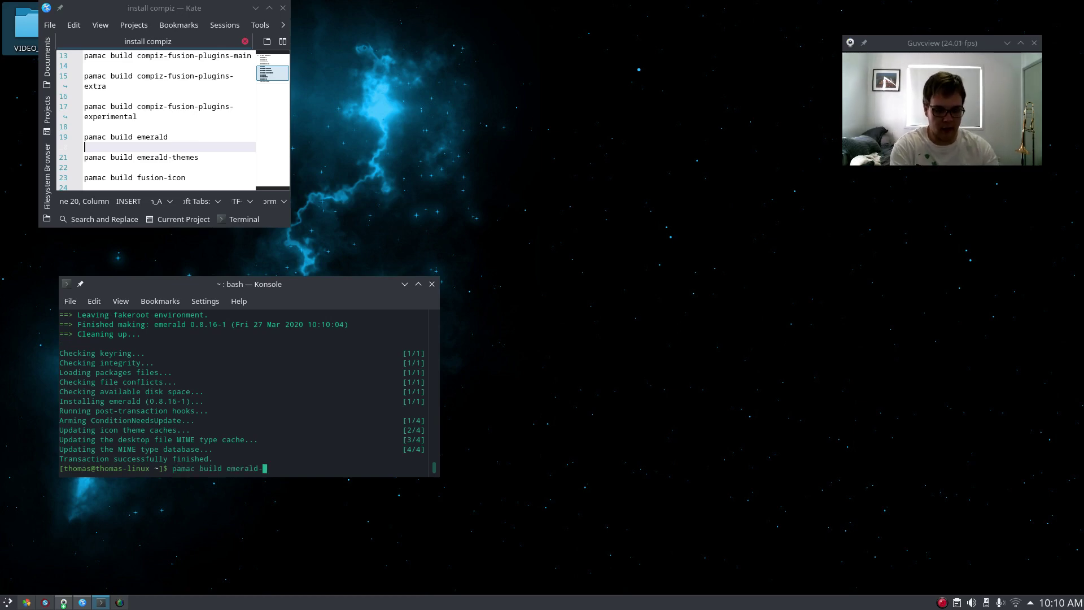
pyautogui.write('-themes')
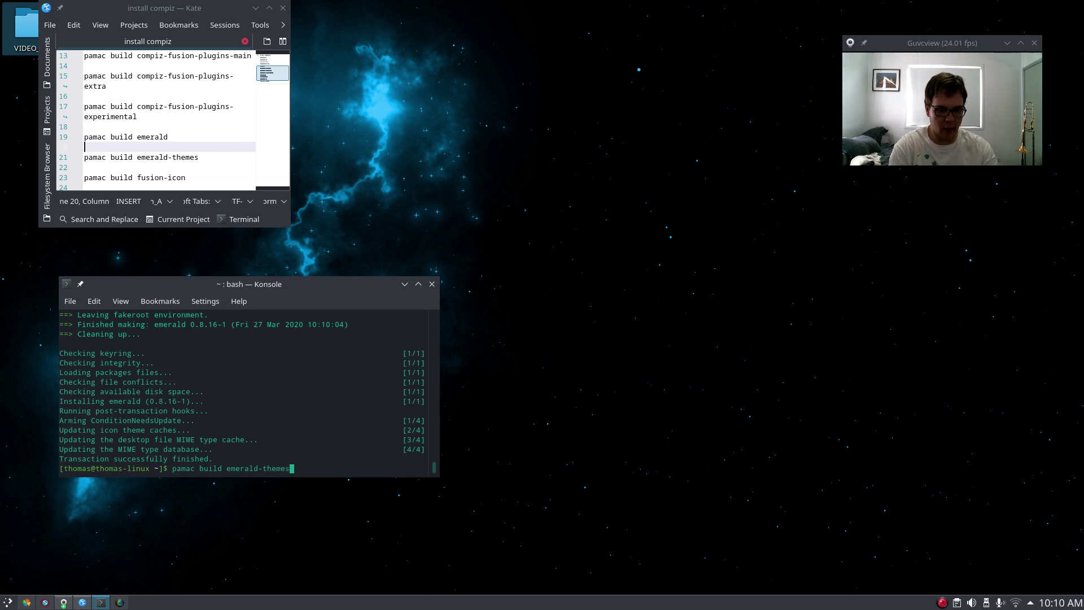
pyautogui.press('Return')
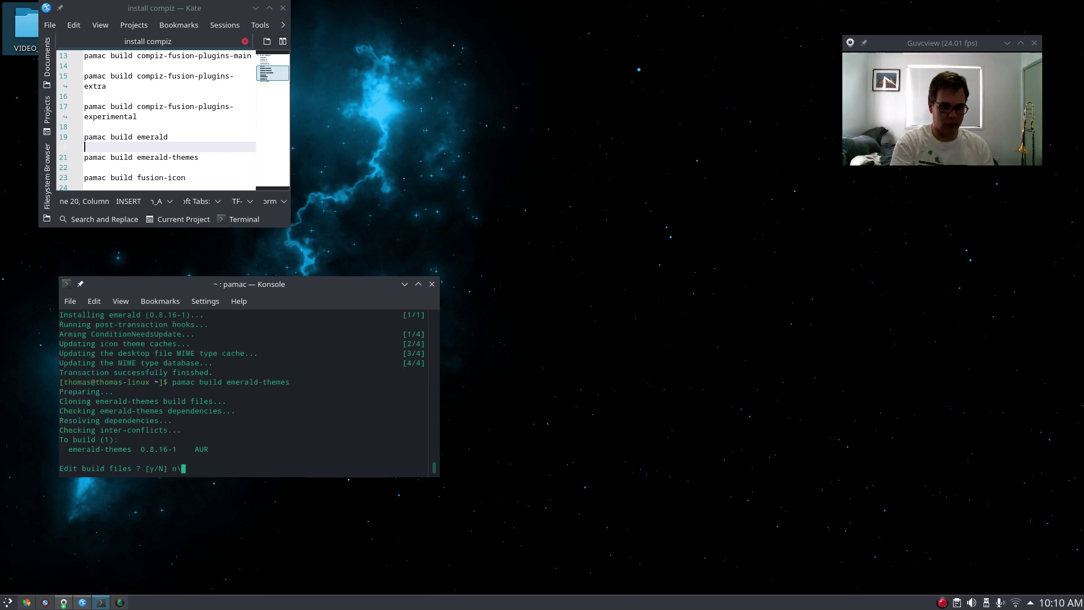
pyautogui.press('Return')
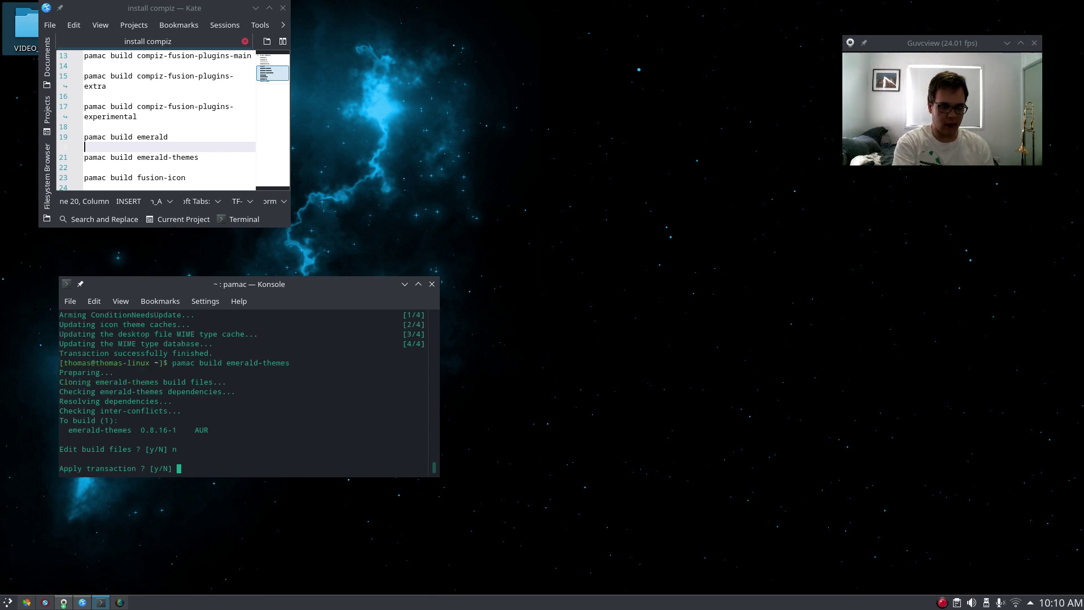
pyautogui.press('Return')
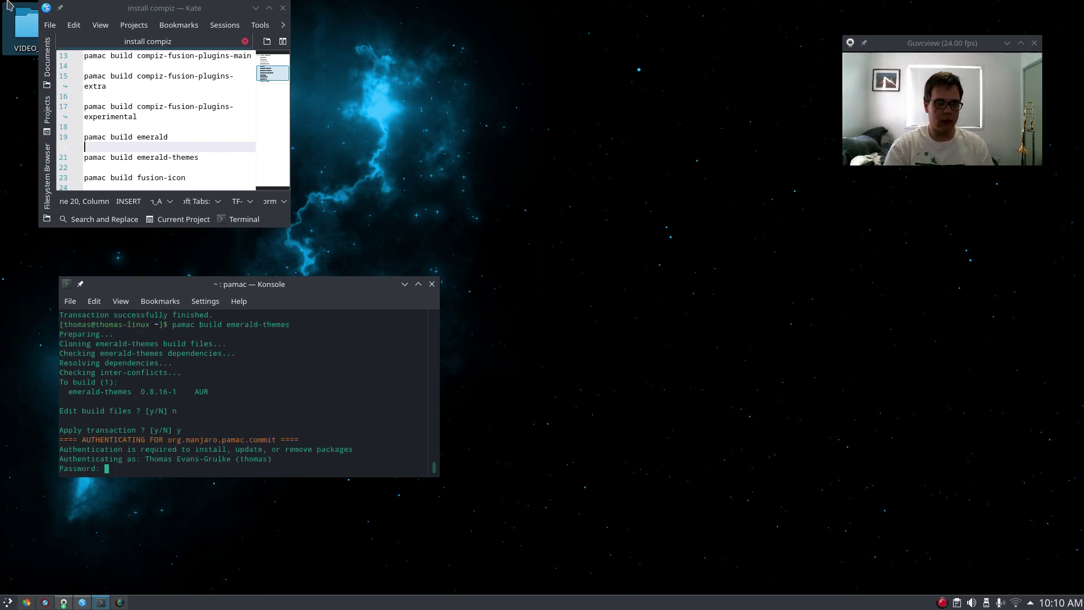
# Step: Move the Kate window clear of the VIDEO_TS desktop folder and authenticate the emerald-themes transaction with the account password
pyautogui.moveTo(123, 7); pyautogui.dragTo(156, 8)
pyautogui.click(144, 468)
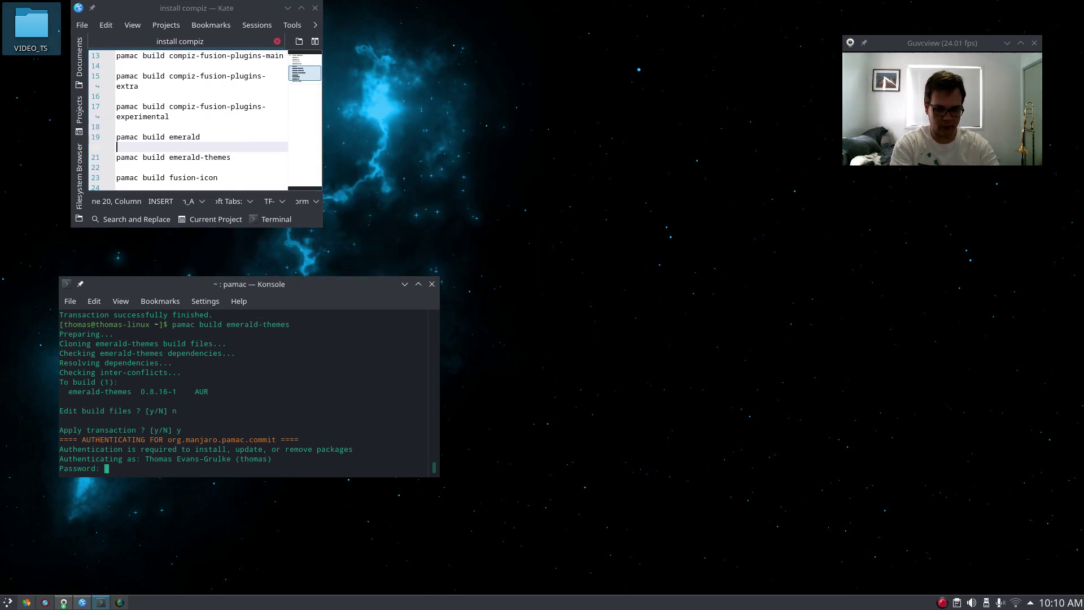
pyautogui.press('Return')
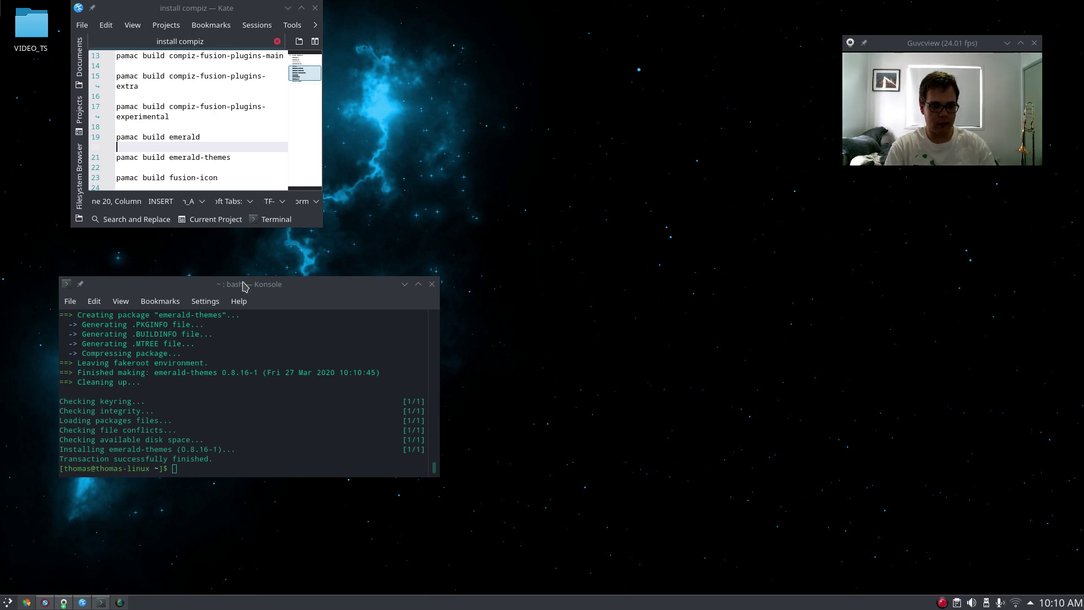
# Step: Recall the emerald-themes command, change it to pamac build fusion-icon, and run it
pyautogui.press('Up')
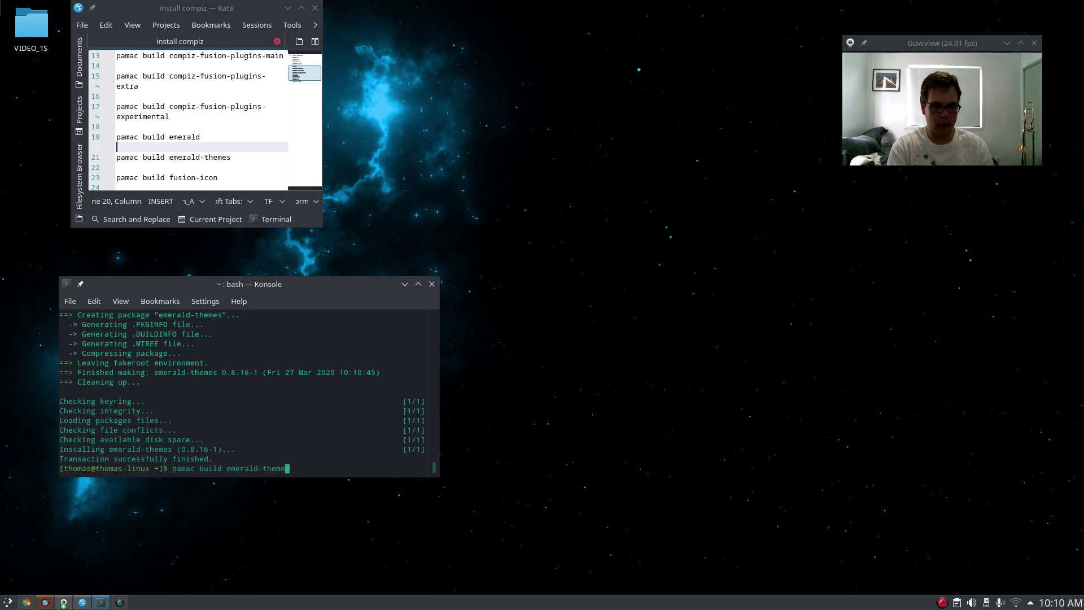
pyautogui.press('BackSpace')
pyautogui.press('BackSpace')
pyautogui.press('BackSpace')
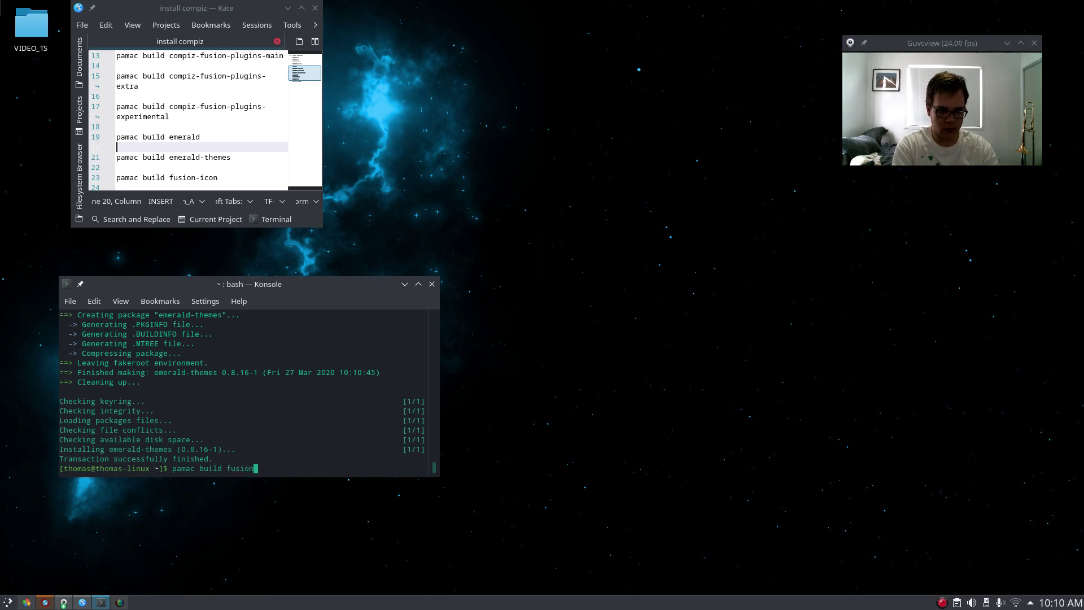
pyautogui.write('fusion-icon')
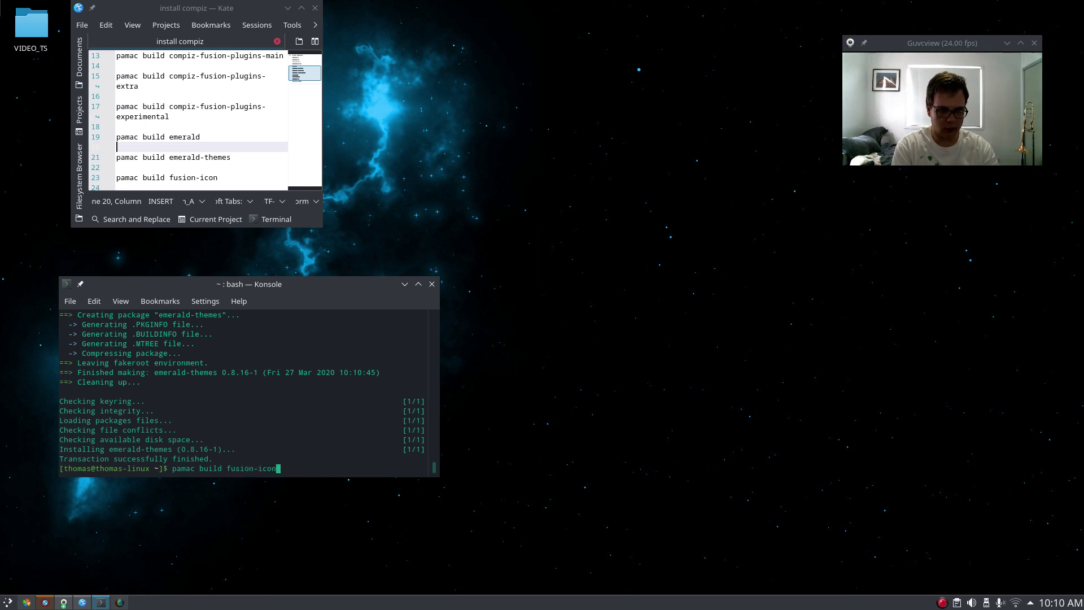
pyautogui.press('Return')
# Step: Decline editing the fusion-icon build files, apply the transaction, and authenticate with the account password
pyautogui.scroll(-1, 222, 162)
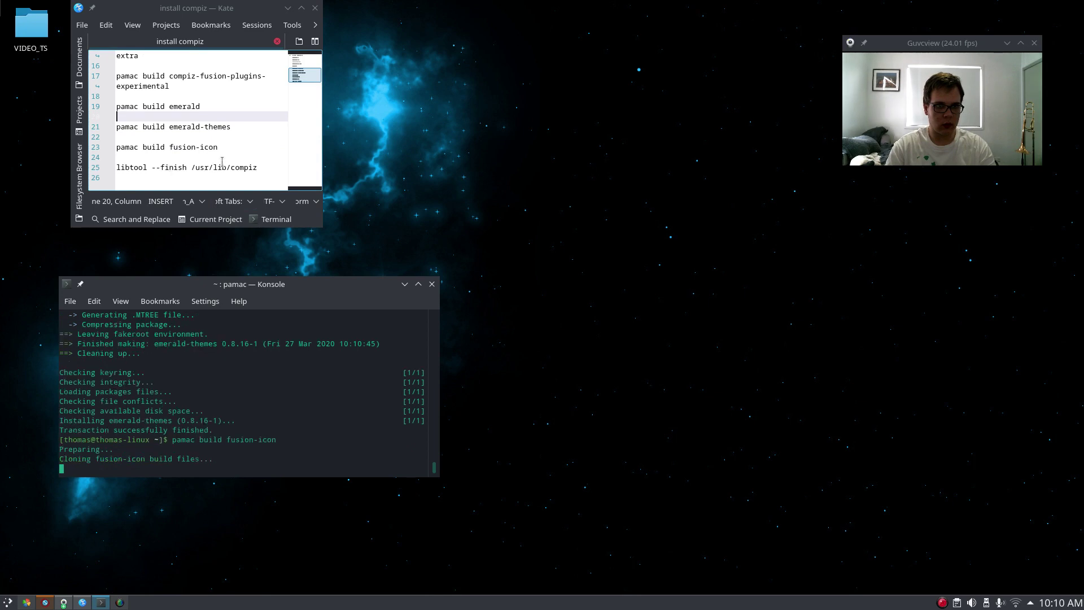
pyautogui.moveTo(259, 167); pyautogui.dragTo(111, 172)
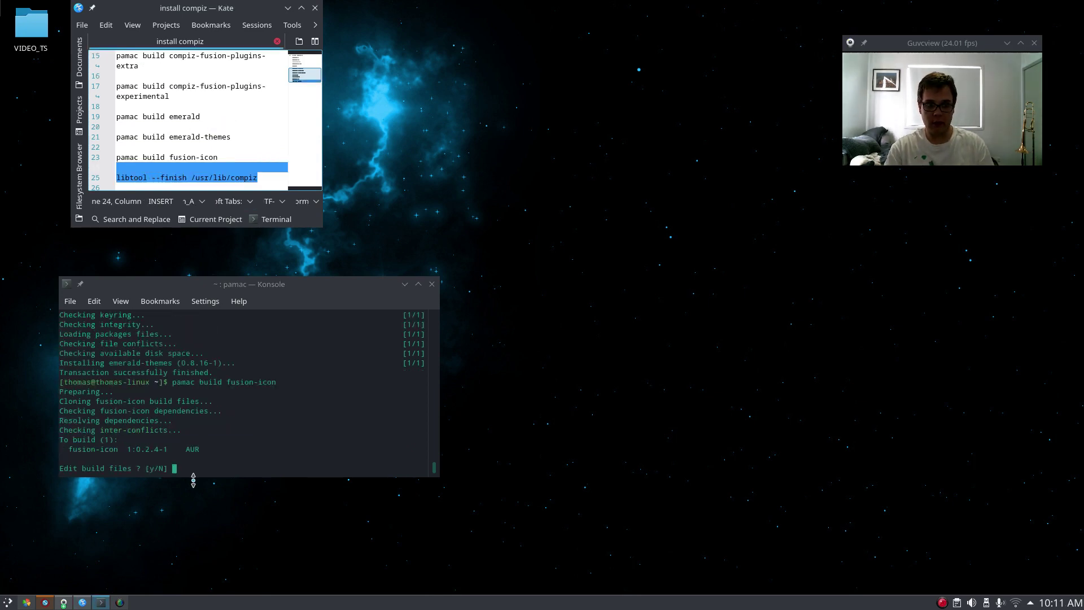
pyautogui.press('Return')
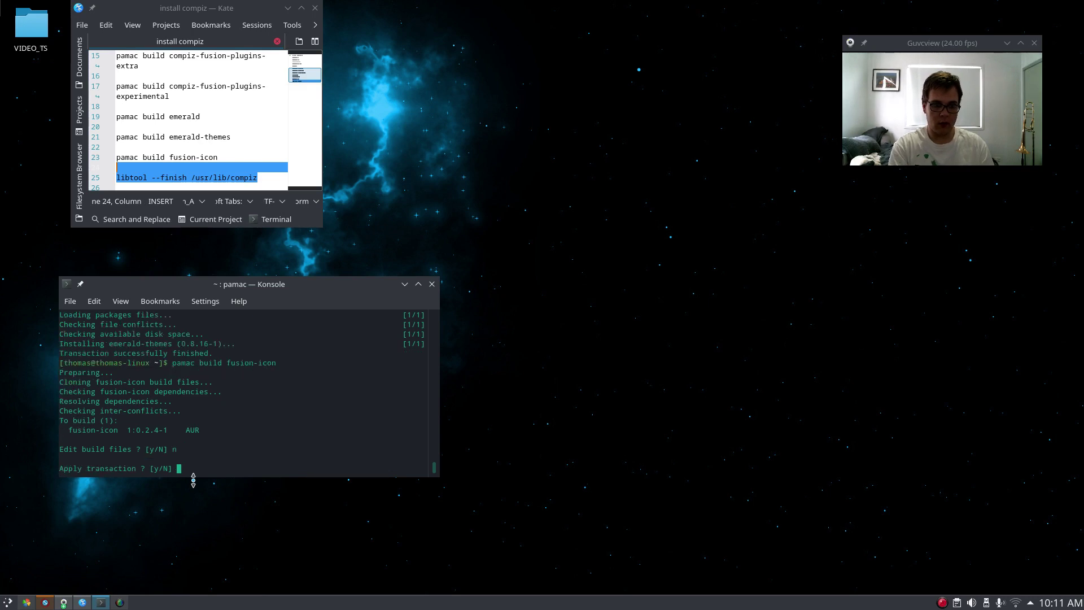
pyautogui.write('y')
pyautogui.press('Return')
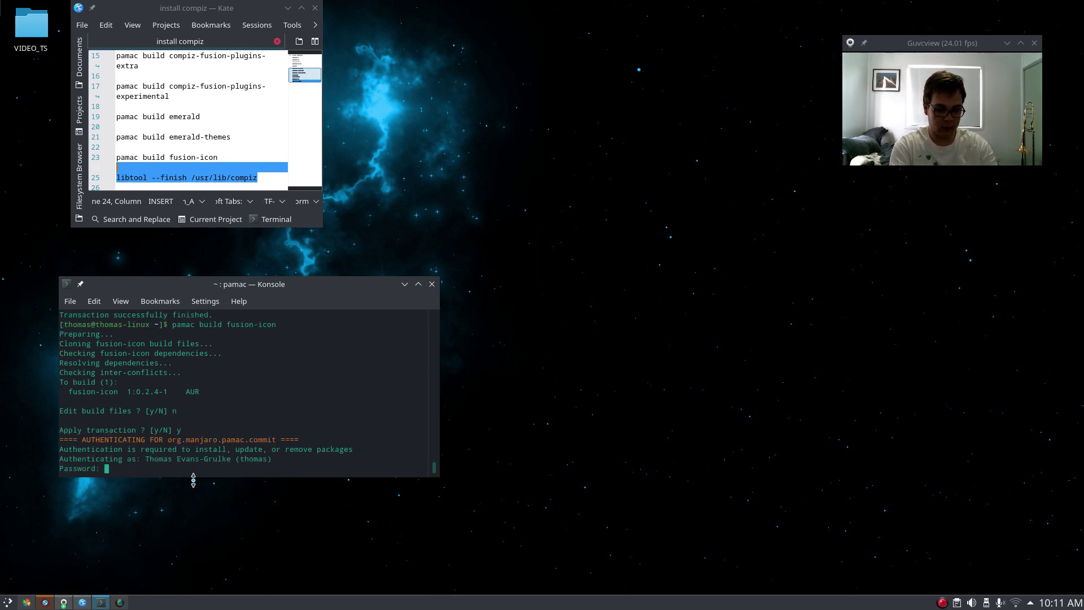
pyautogui.press('Return')
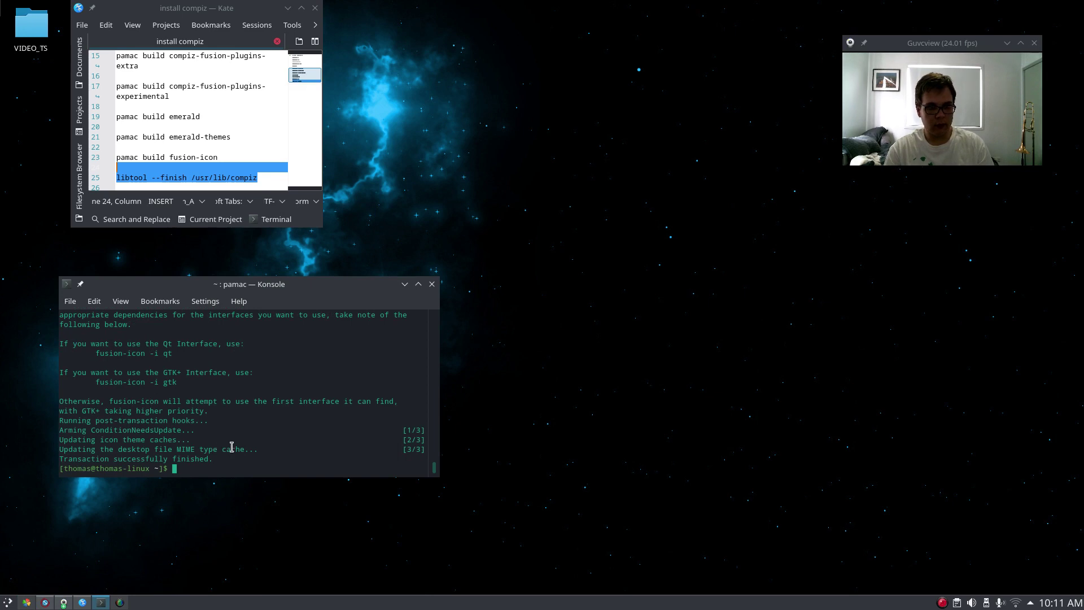
# Step: Copy the libtool --finish /usr/lib/compiz line from the Kate list, run it in Konsole, and close both windows
pyautogui.click(256, 182)
pyautogui.moveTo(263, 171); pyautogui.dragTo(115, 182)
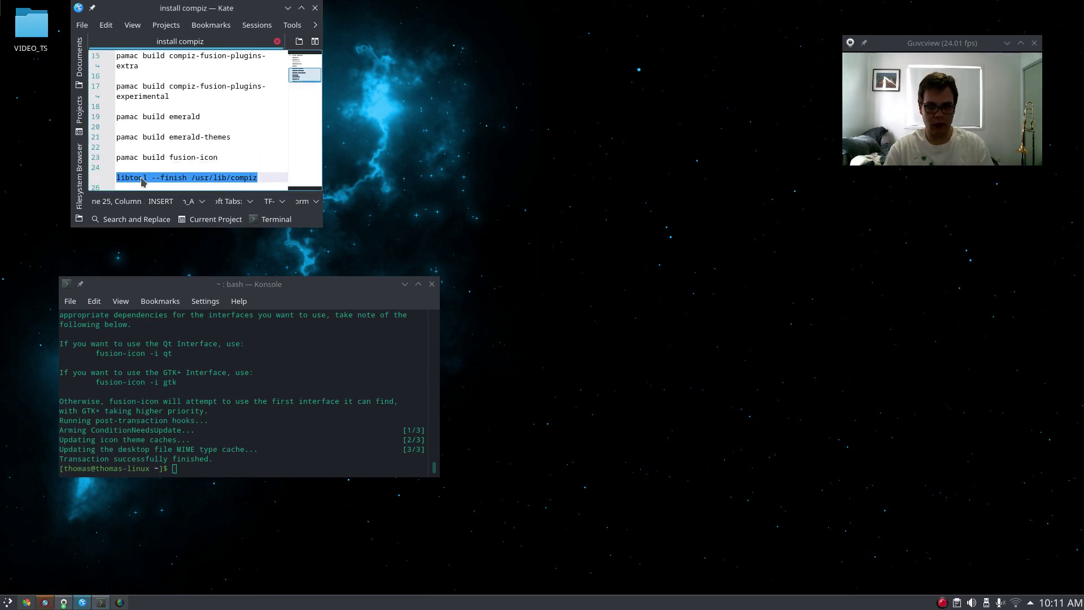
pyautogui.rightClick(142, 182)
pyautogui.click(164, 198)
pyautogui.click(197, 465)
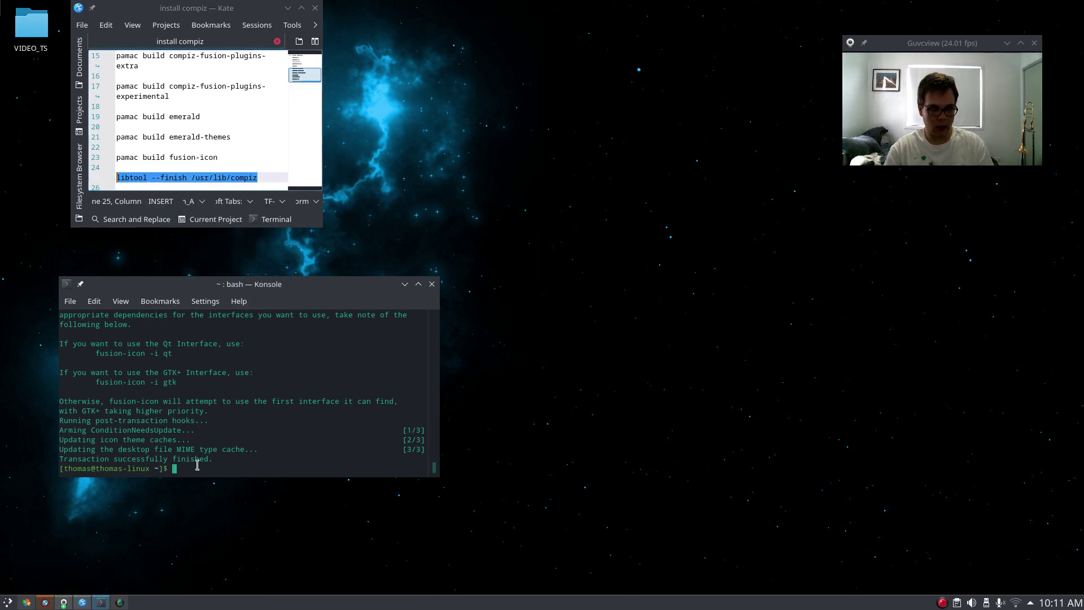
pyautogui.rightClick(198, 464)
pyautogui.click(234, 501)
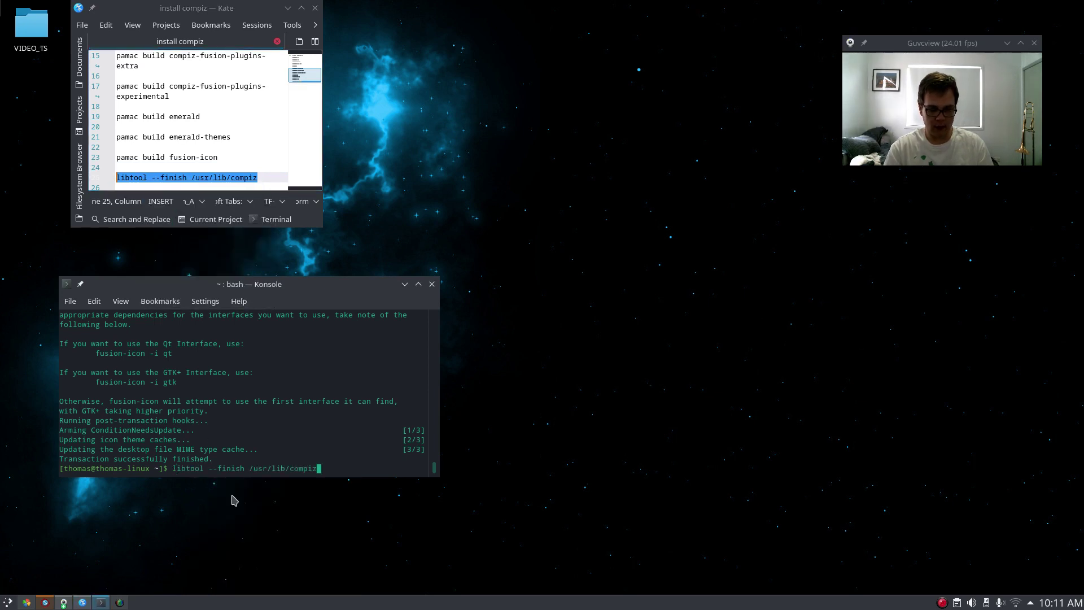
pyautogui.press('Return')
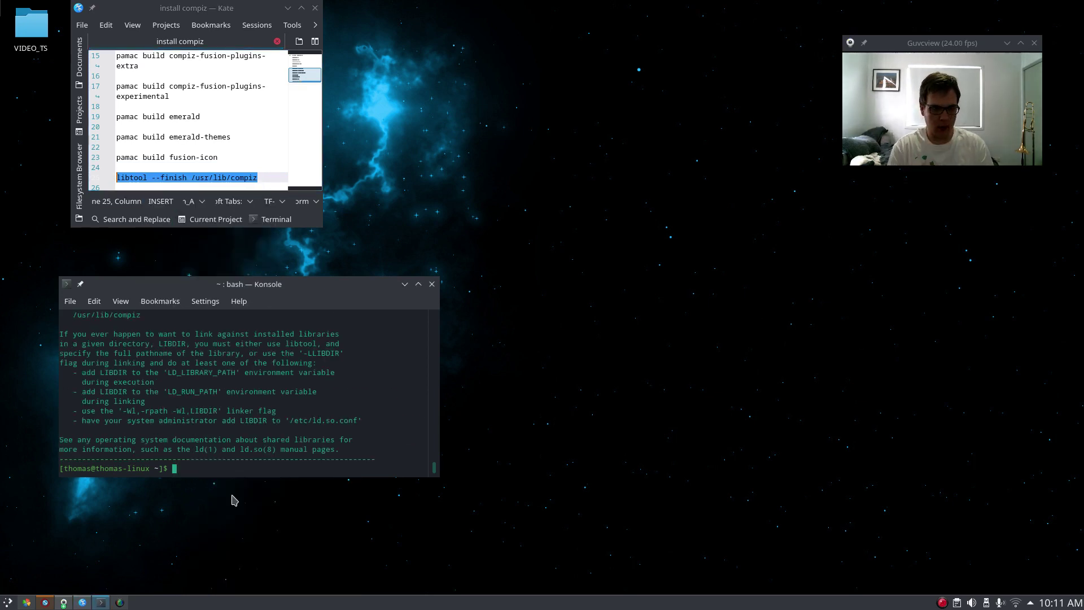
pyautogui.click(433, 284)
pyautogui.click(315, 8)
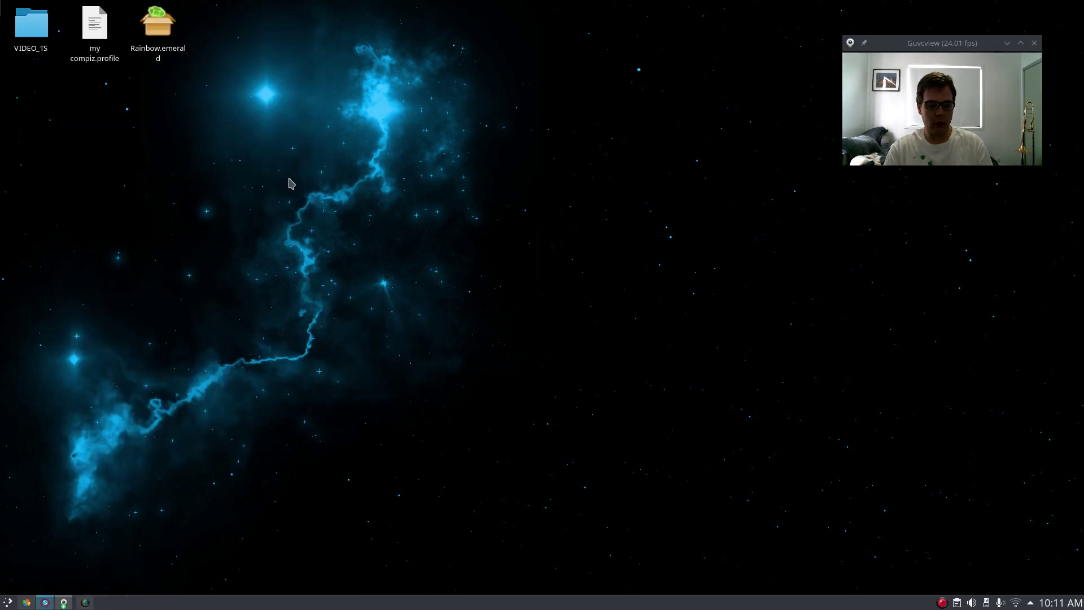
# Step: Open the Autostart settings module to check its Compiz Fusion Icon entry
pyautogui.press('super')
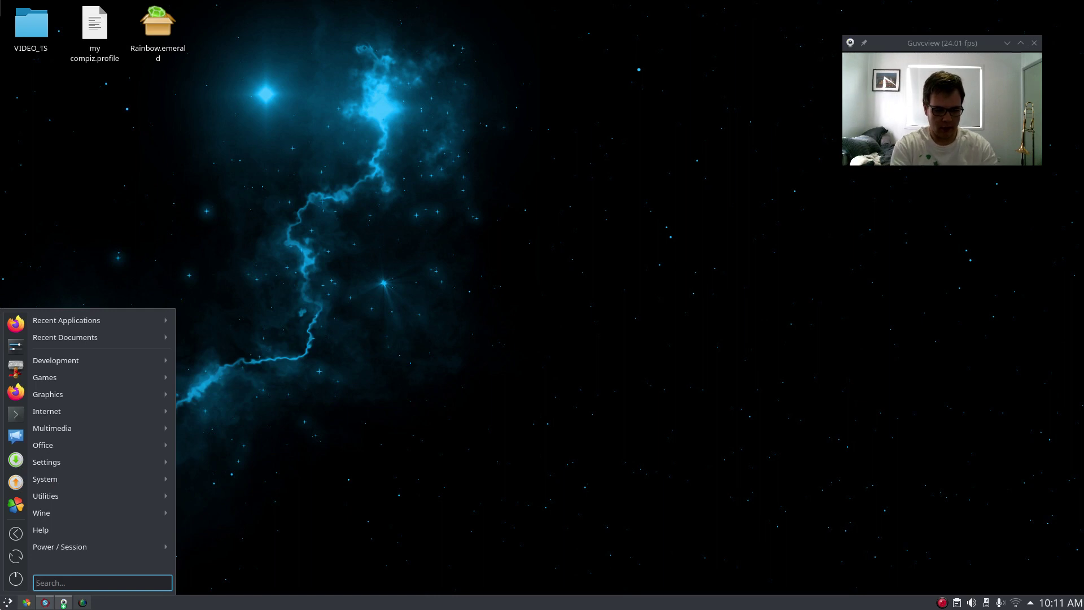
pyautogui.write('auto')
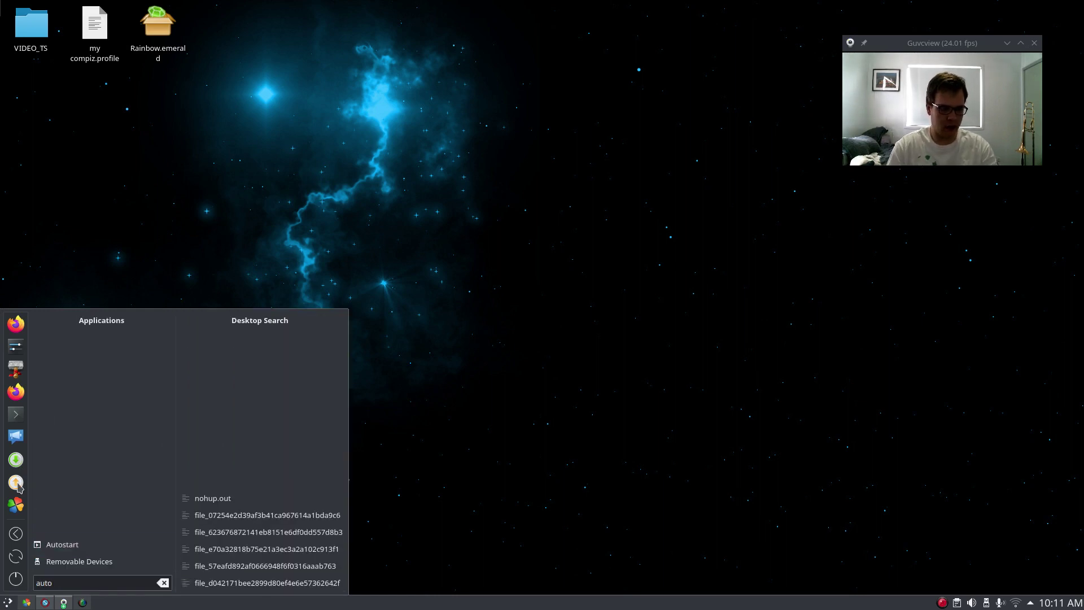
pyautogui.click(63, 544)
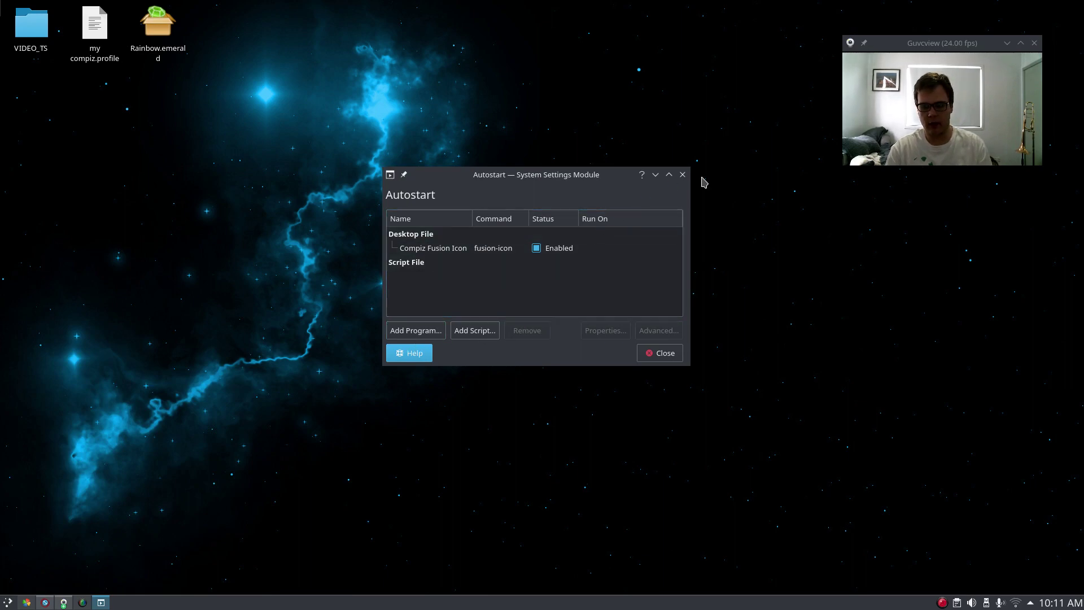
# Step: Open CompizConfig Settings Manager, view the Animations plugin's open-animation settings, and return to the plugin overview
pyautogui.press('super')
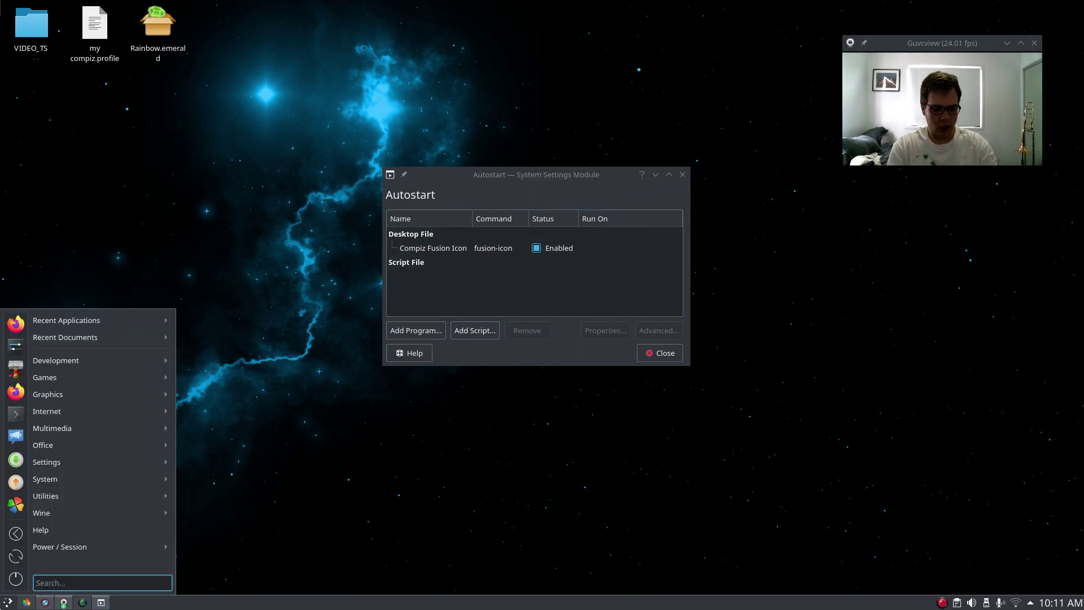
pyautogui.write('cc')
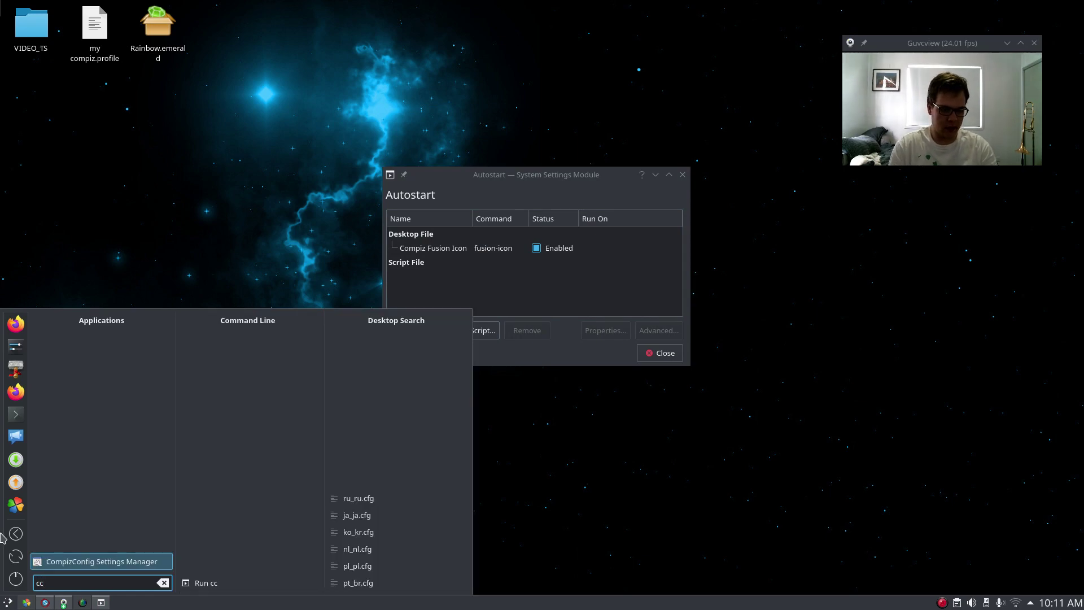
pyautogui.press('Return')
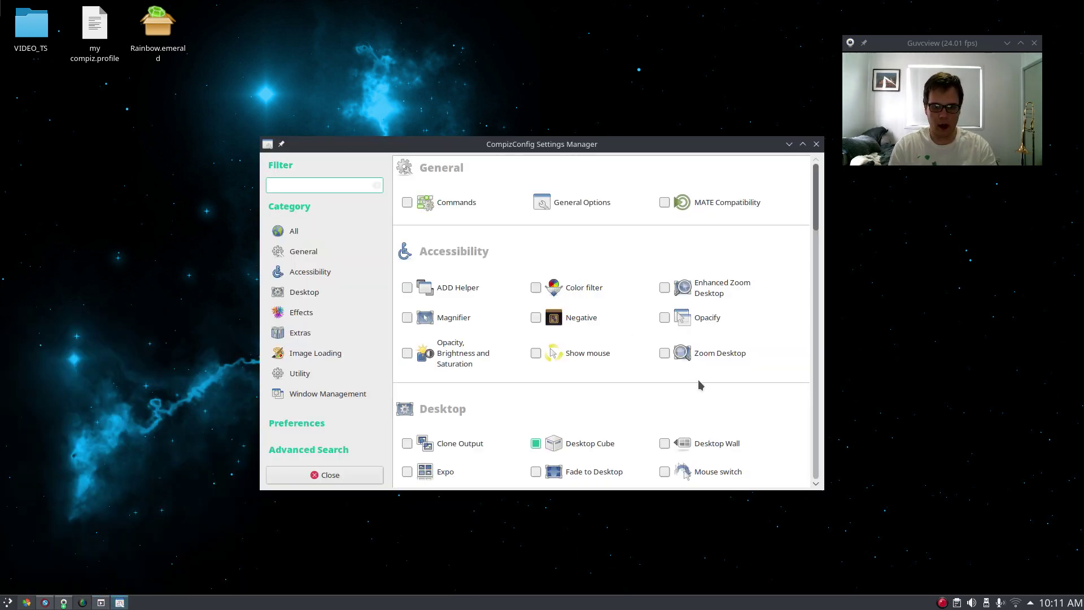
pyautogui.scroll(-6, 796, 390)
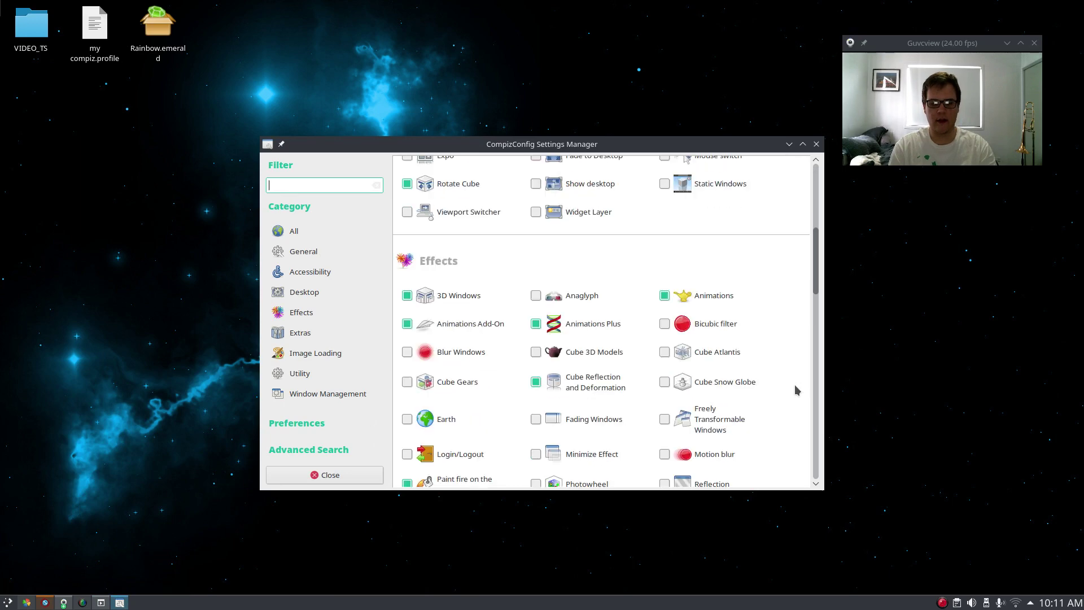
pyautogui.click(711, 294)
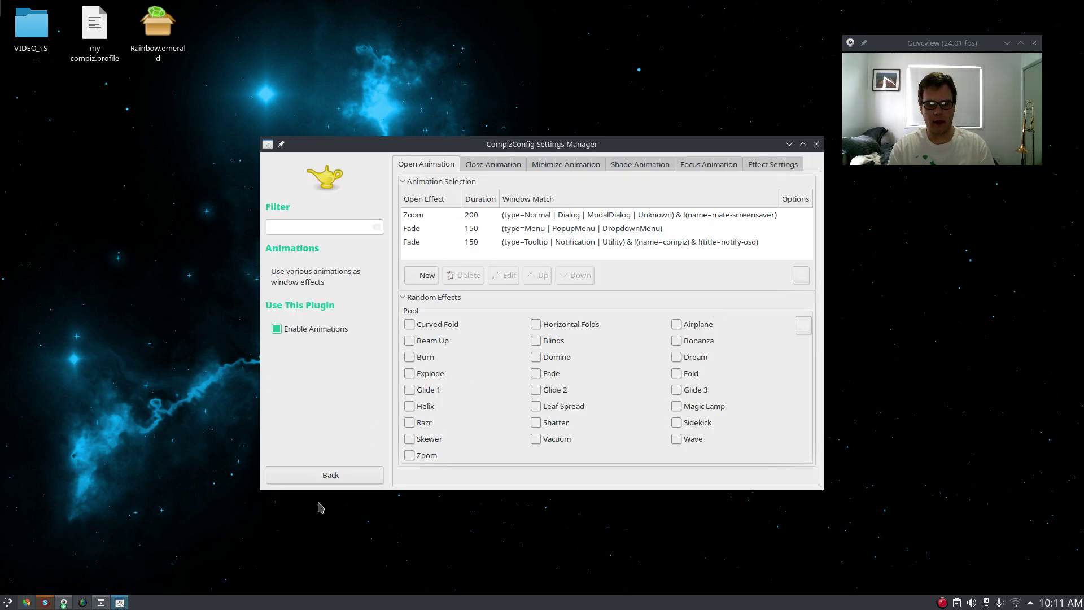
pyautogui.click(316, 475)
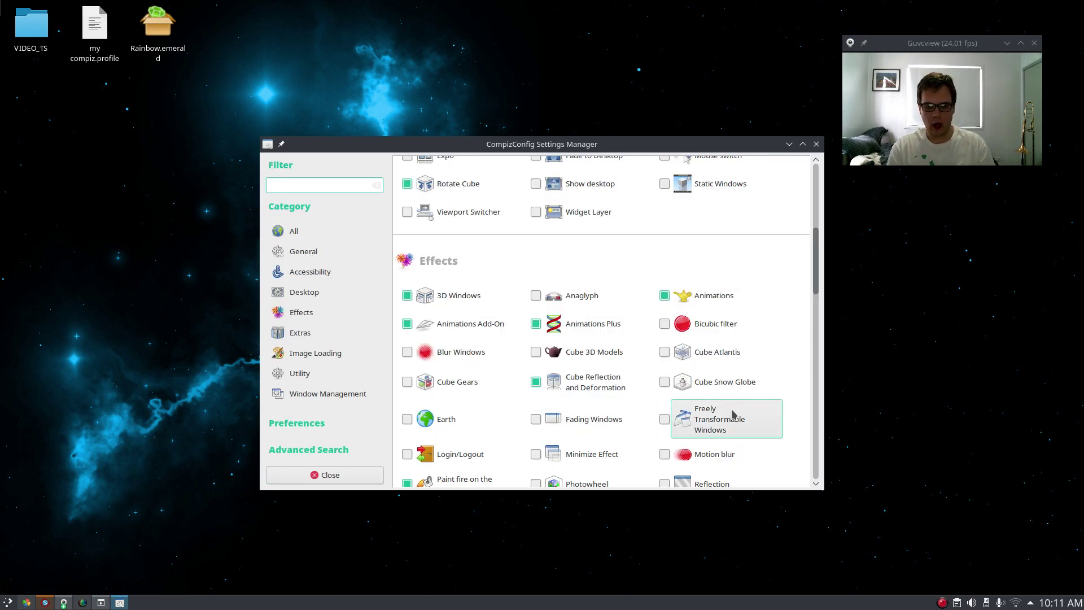
# Step: Review which plugins are enabled from Effects through Window Management, and close CompizConfig Settings Manager and Autostart
pyautogui.scroll(-3, 789, 432)
pyautogui.scroll(-12, 789, 432)
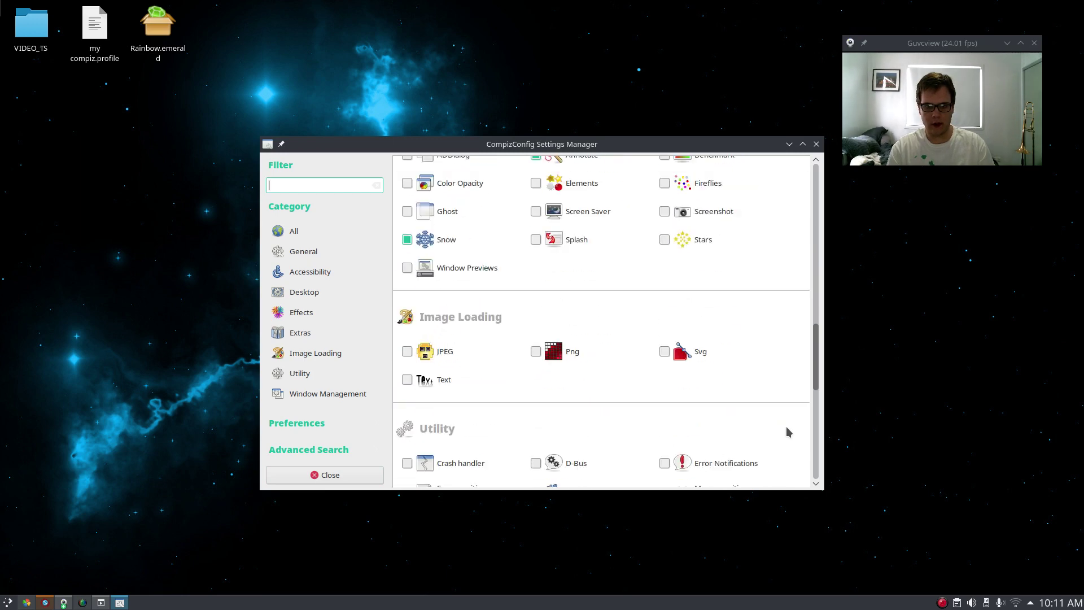
pyautogui.scroll(-3, 789, 432)
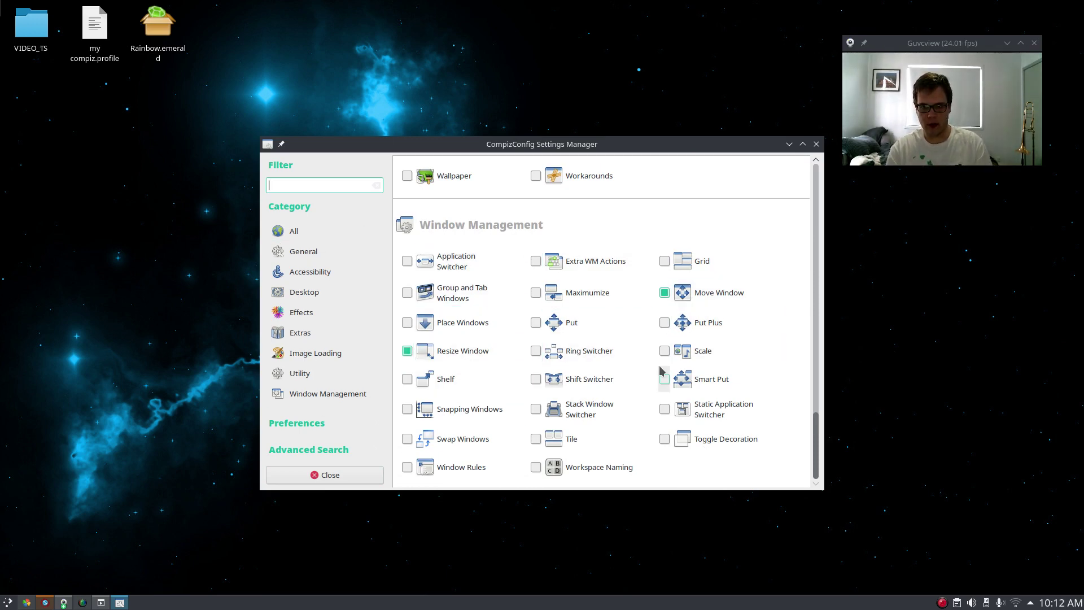
pyautogui.scroll(5, 778, 469)
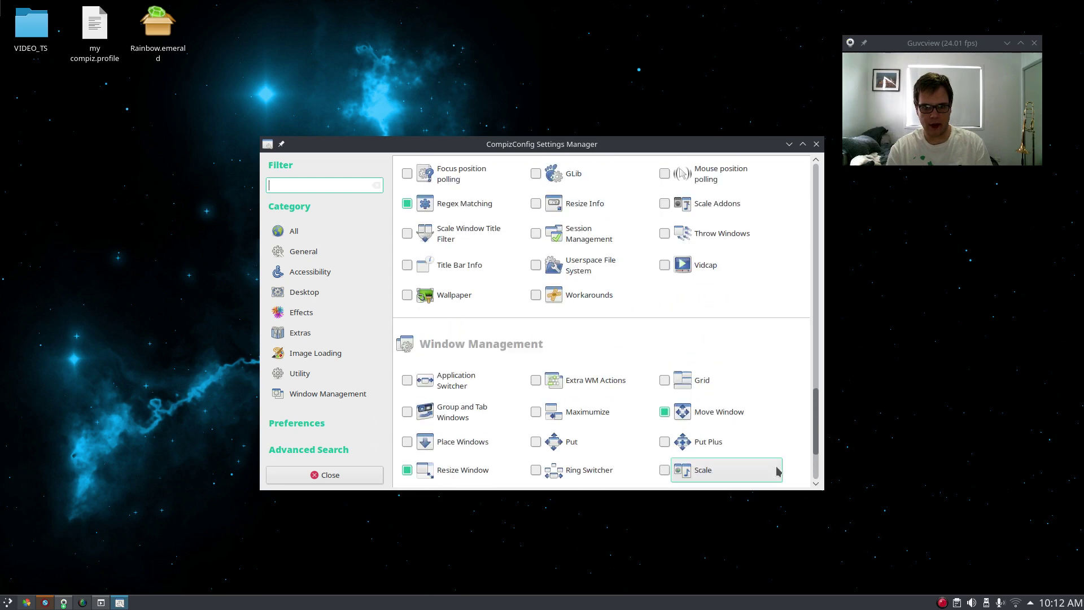
pyautogui.scroll(2, 562, 388)
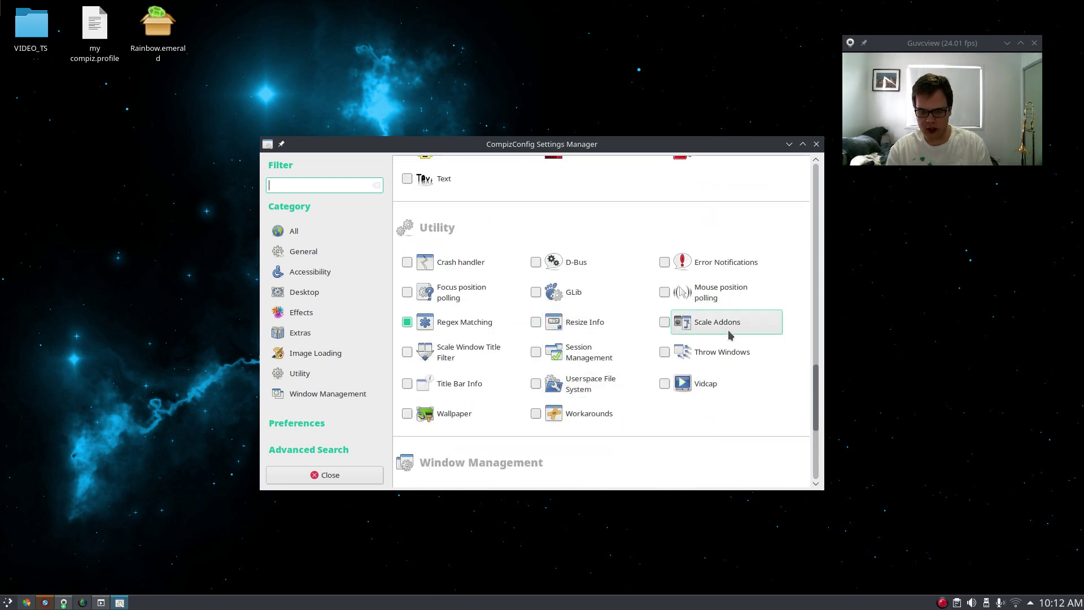
pyautogui.scroll(5, 649, 282)
pyautogui.scroll(5, 509, 325)
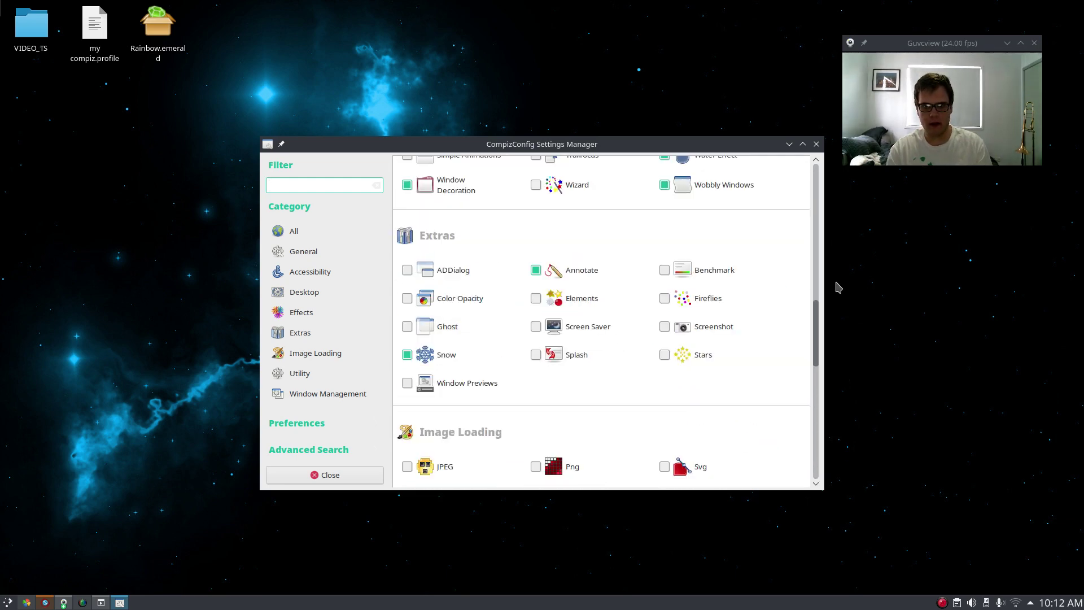
pyautogui.scroll(3, 458, 214)
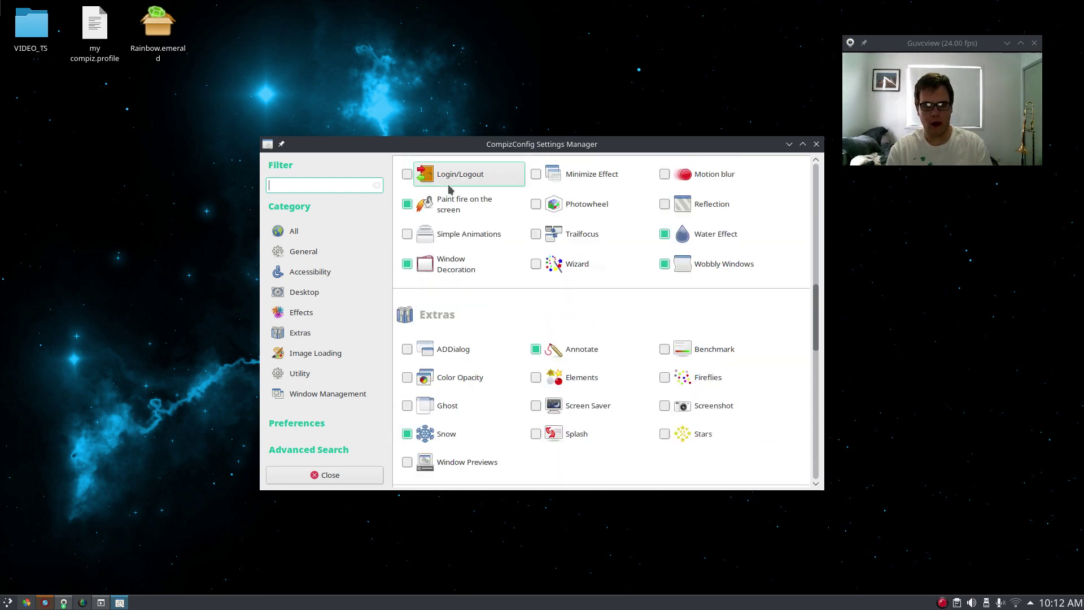
pyautogui.click(816, 144)
pyautogui.click(682, 175)
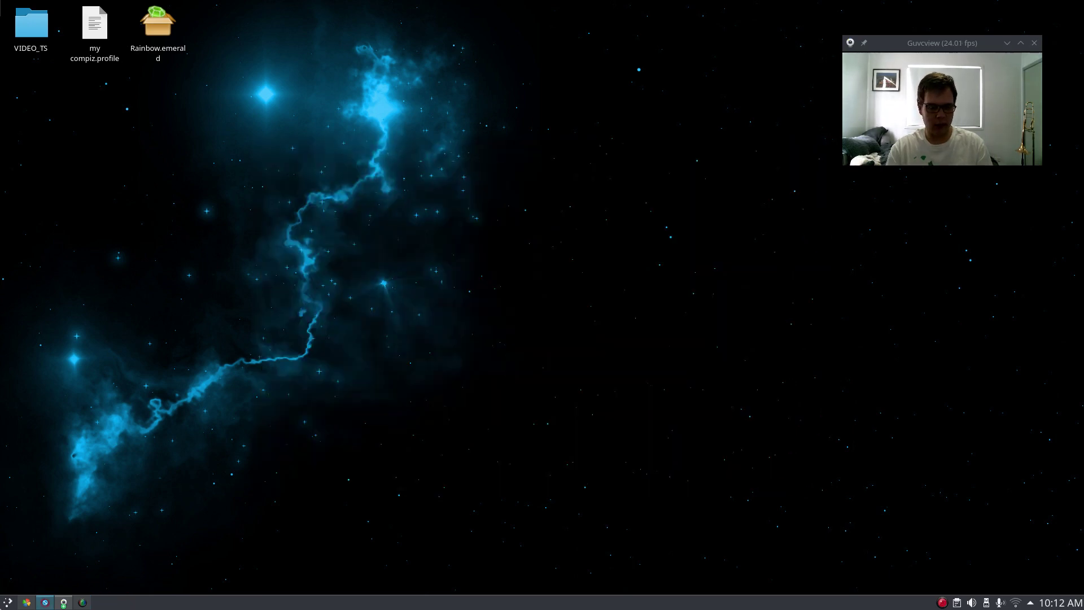
# Step: Find Compiz Fusion Icon with the application search and try to start it
pyautogui.press('super')
pyautogui.write('fus')
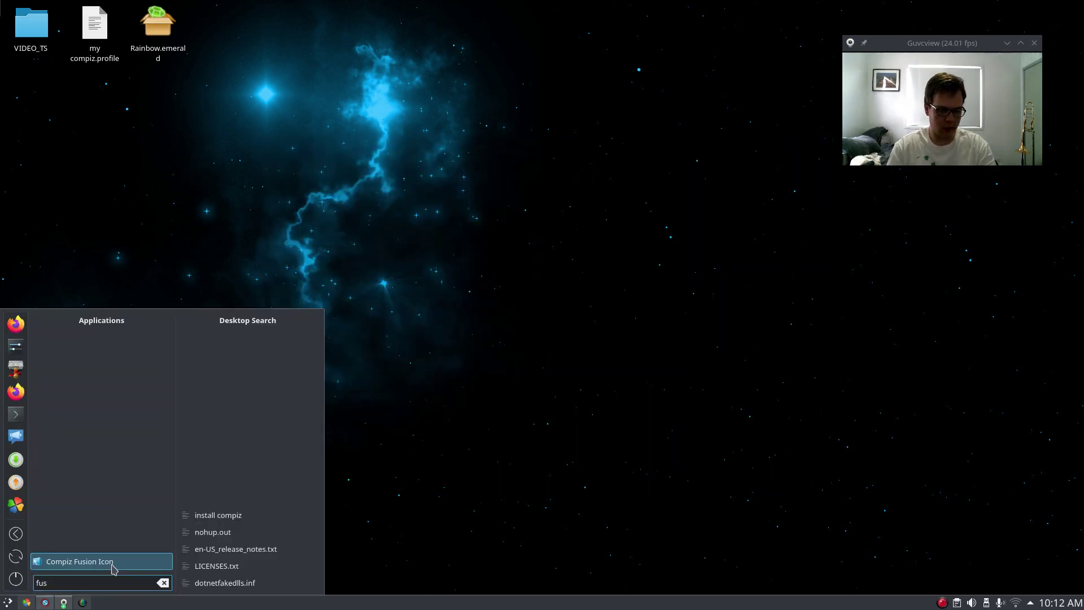
pyautogui.click(107, 561)
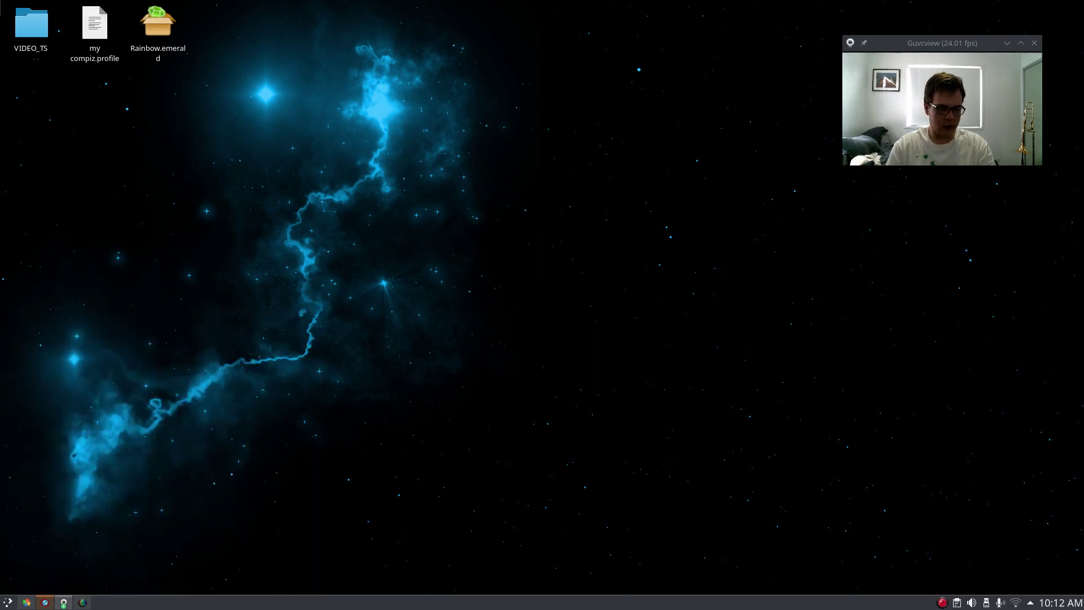
# Step: Open a new Konsole window and move it clear of the desktop icons
pyautogui.press('super')
pyautogui.click(15, 414)
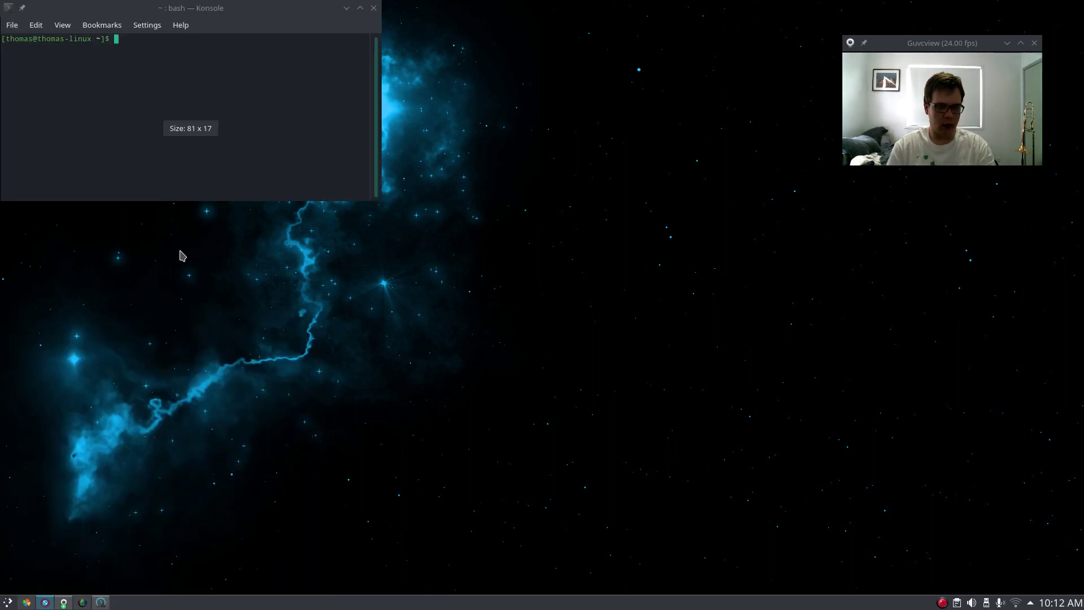
pyautogui.moveTo(214, 10); pyautogui.dragTo(375, 165)
# Step: Launch Compiz Fusion Icon with the Konsole window open to switch the desktop to Compiz and Emerald
pyautogui.press('super')
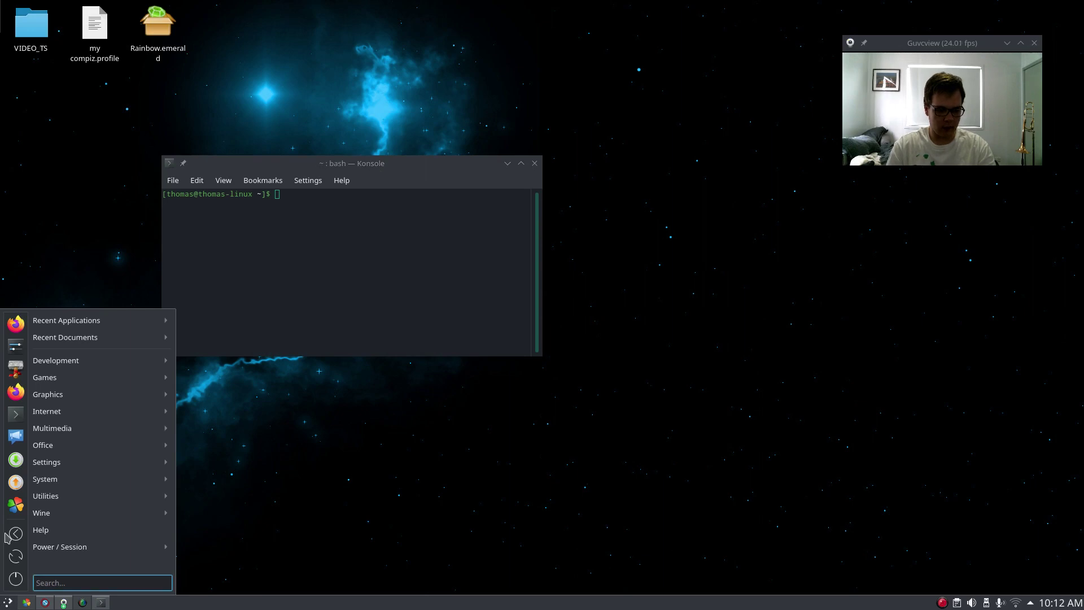
pyautogui.write('fus')
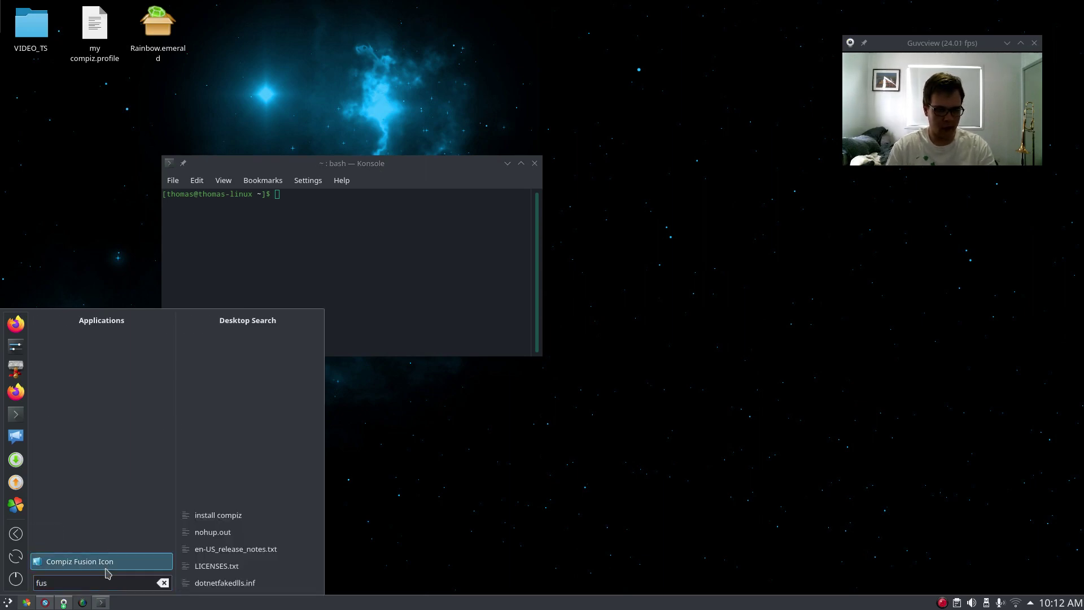
pyautogui.click(105, 567)
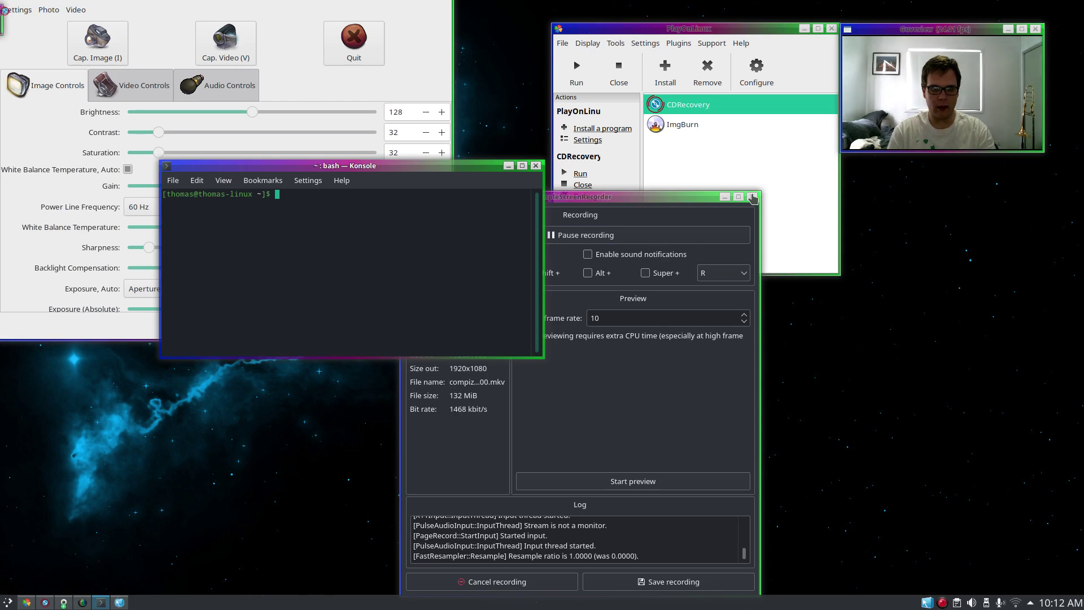
# Step: Minimize the screen recorder, Guvcview controls and PlayOnLinux windows, and reposition the Guvcview video window slightly
pyautogui.click(725, 197)
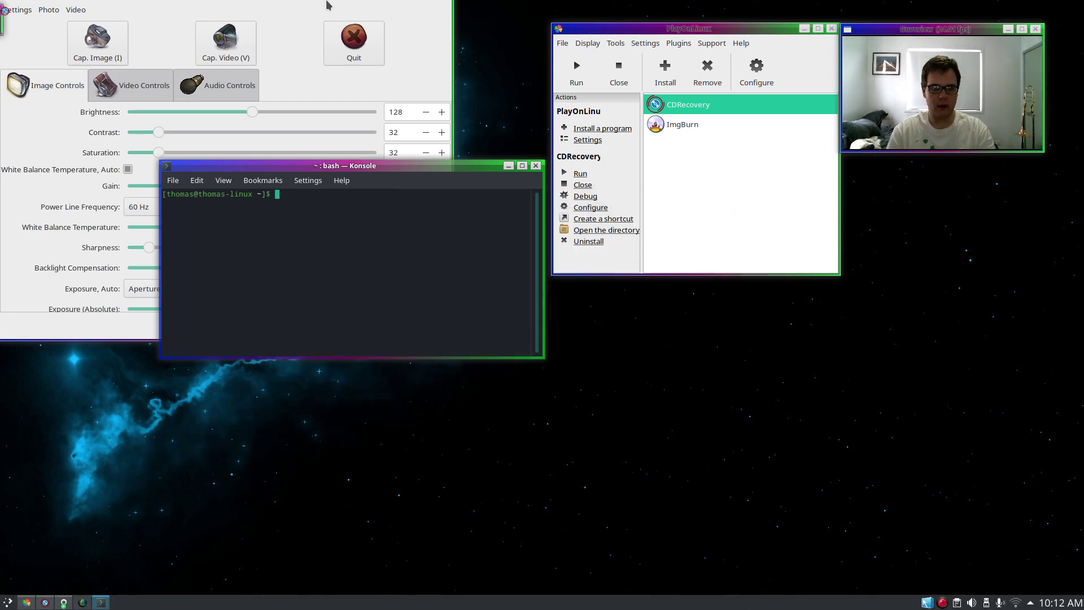
pyautogui.moveTo(287, 7); pyautogui.dragTo(291, 66)
pyautogui.click(424, 67)
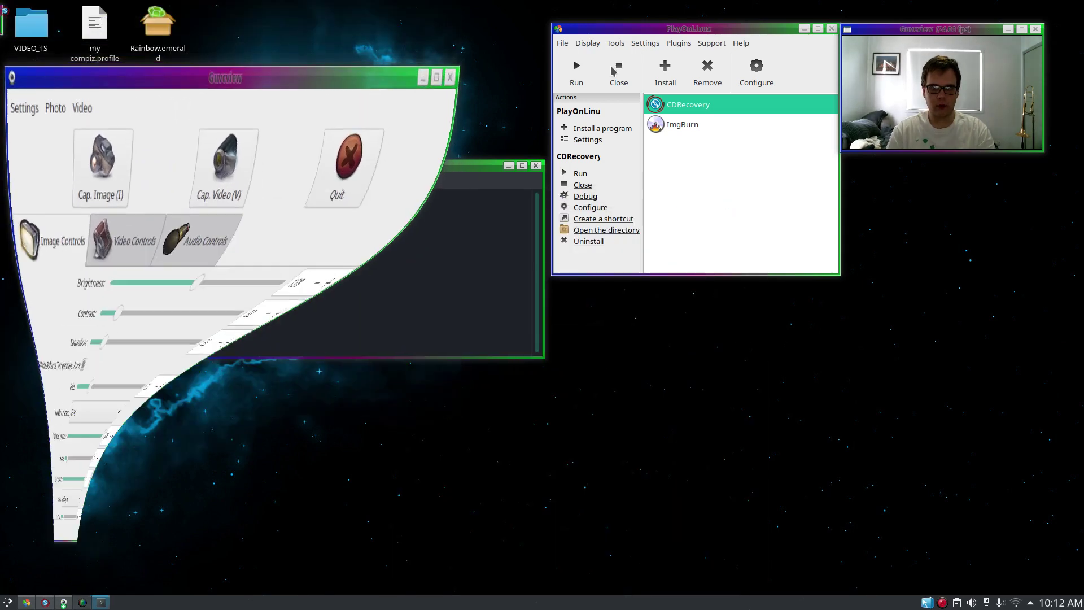
pyautogui.click(805, 29)
pyautogui.moveTo(963, 35)
pyautogui.mouseDown()
pyautogui.moveTo(689, 44)
pyautogui.moveTo(758, 2)
pyautogui.moveTo(625, 185)
pyautogui.moveTo(779, 50)
pyautogui.moveTo(932, 57)
pyautogui.moveTo(968, 84)
pyautogui.moveTo(960, 37)
pyautogui.mouseUp()
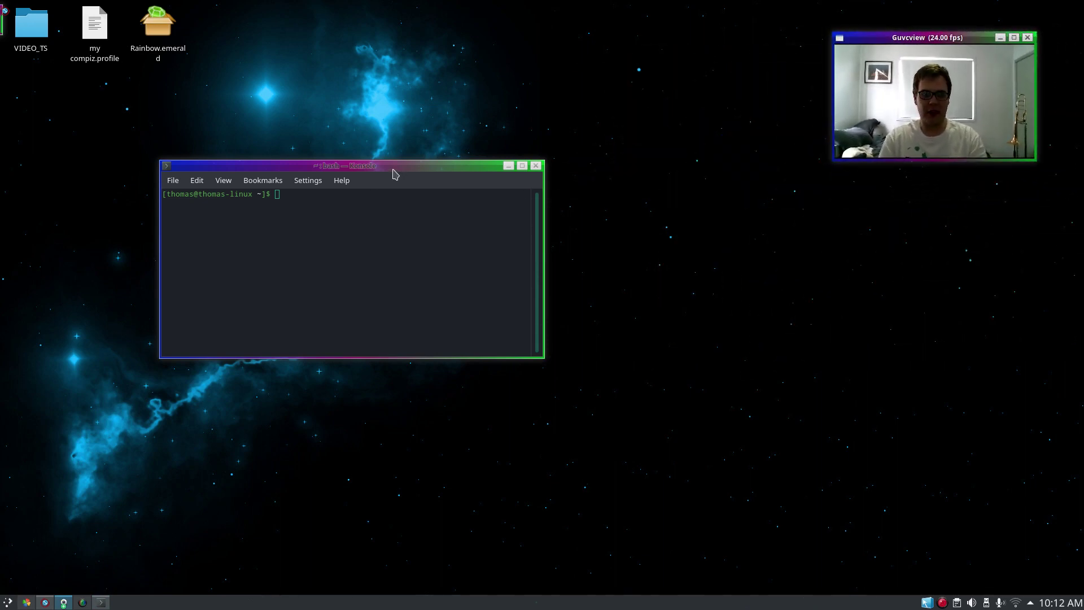
# Step: Move the Konsole window toward the middle of the desktop, and open a second Konsole window and the home folder in the file manager
pyautogui.moveTo(394, 166); pyautogui.dragTo(501, 79)
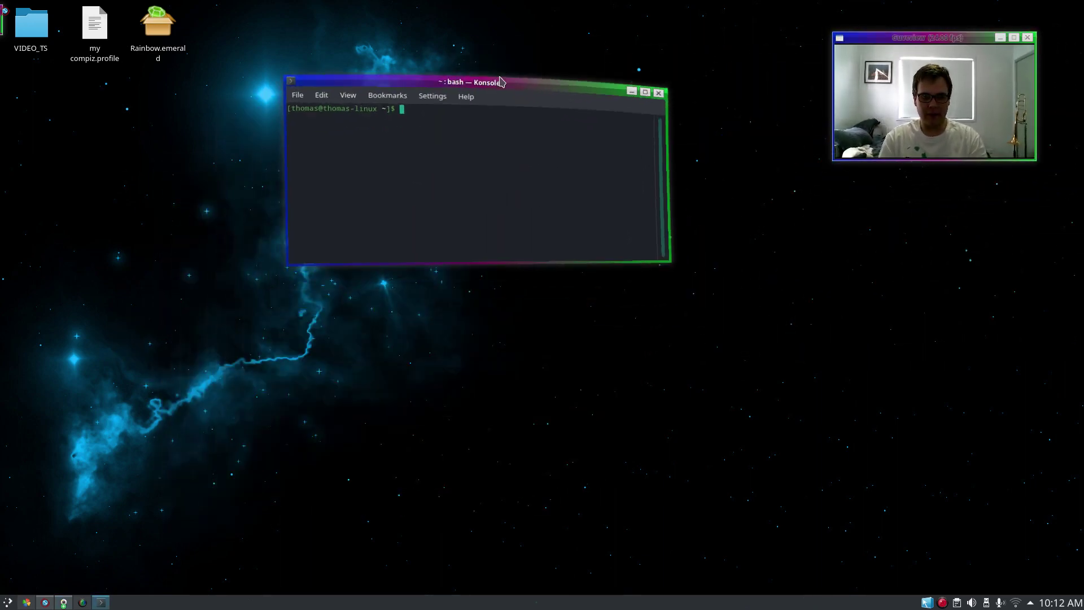
pyautogui.click(3, 17)
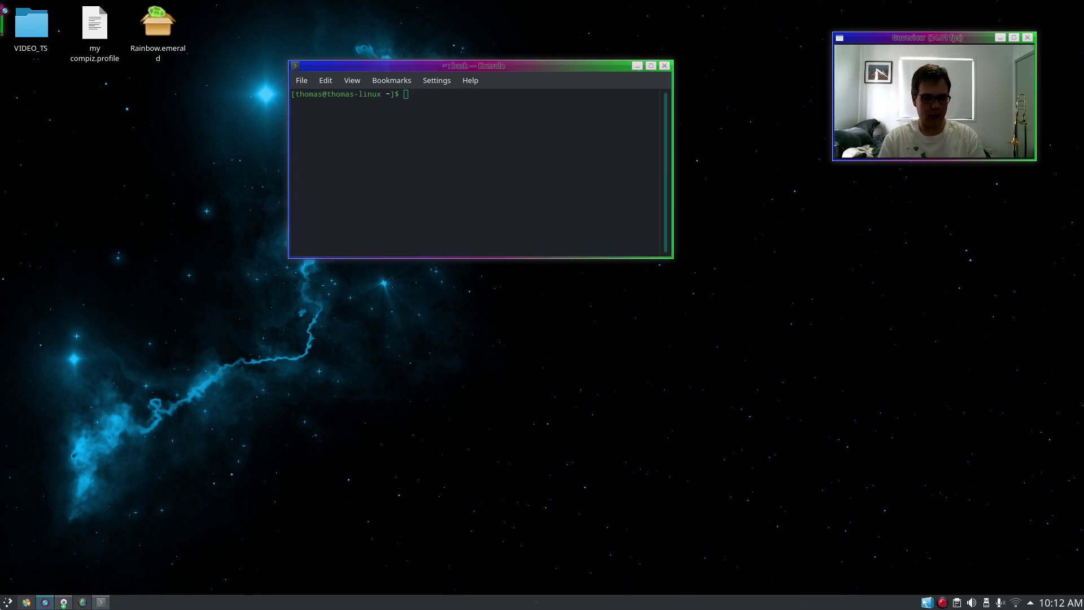
pyautogui.press('super')
pyautogui.click(16, 415)
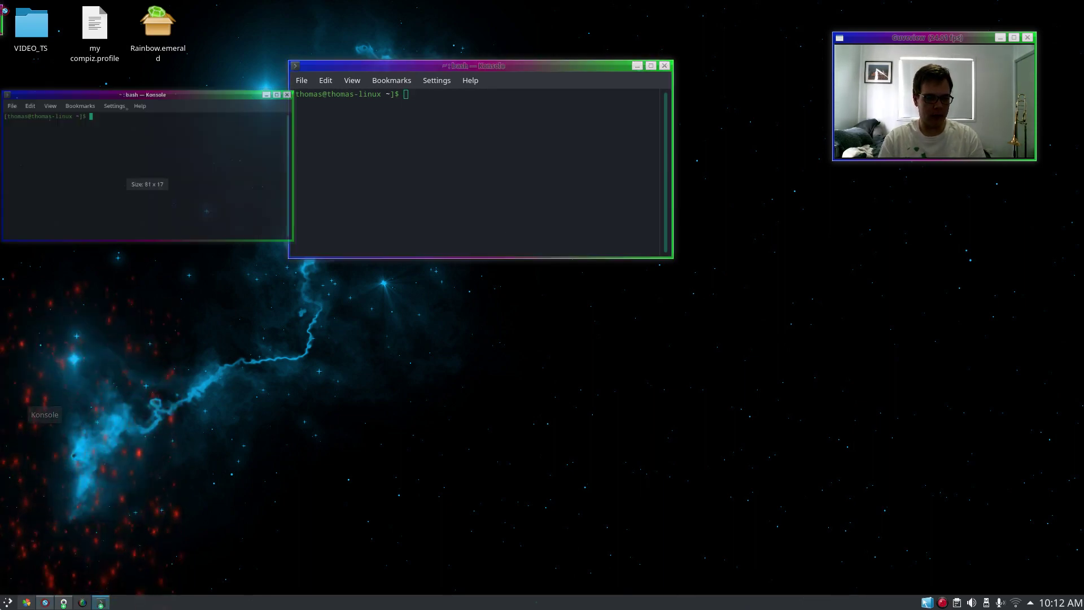
pyautogui.press('super')
pyautogui.click(17, 368)
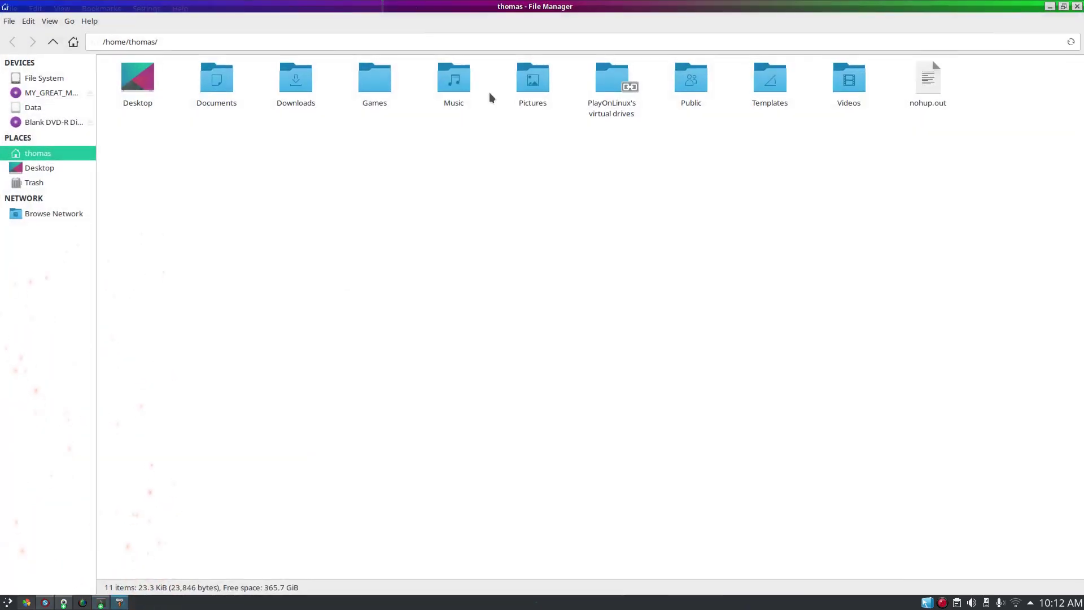
# Step: Try rotating the desktop cube, and close the file manager and both Konsole windows
pyautogui.hotkey('ctrl', 'alt', 'Left')
pyautogui.click(1076, 7)
pyautogui.moveTo(283, 5); pyautogui.dragTo(358, 46)
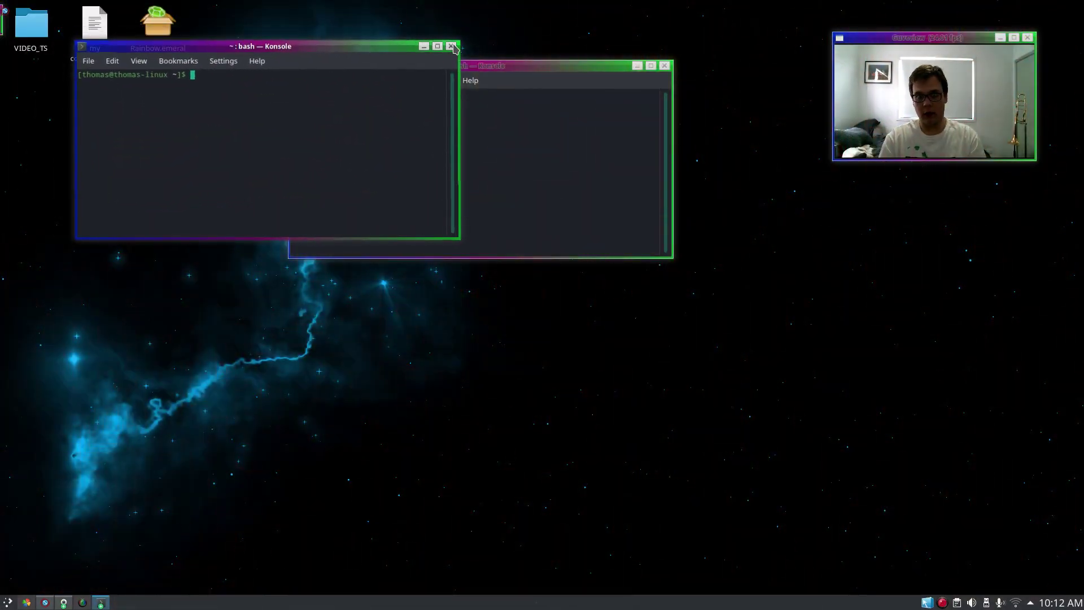
pyautogui.click(452, 46)
pyautogui.click(665, 66)
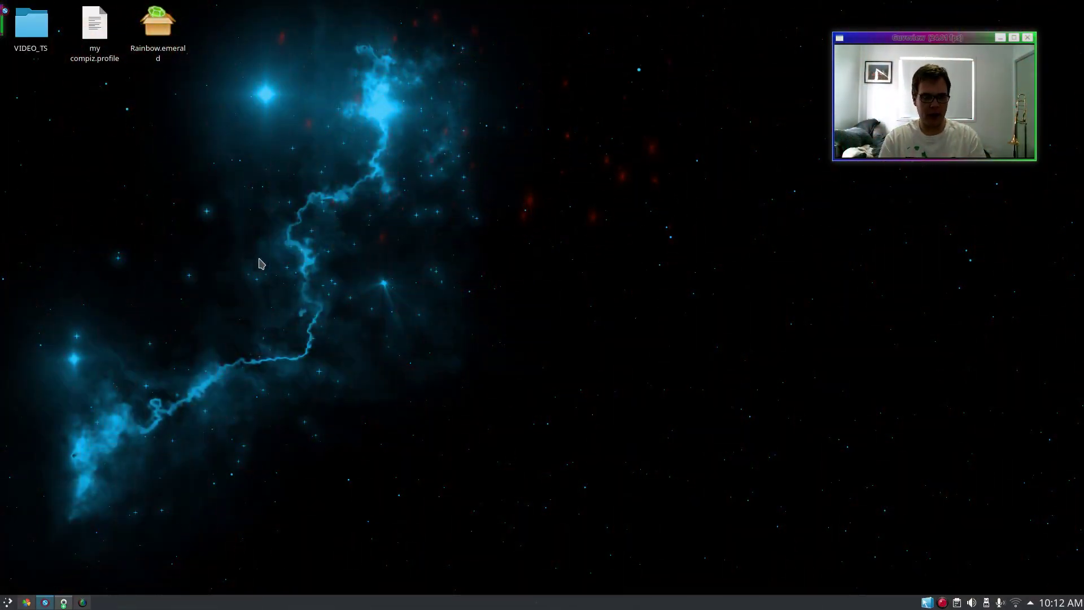
# Step: Open the CompizConfig Settings Manager from Fusion Icon
pyautogui.click(7, 603)
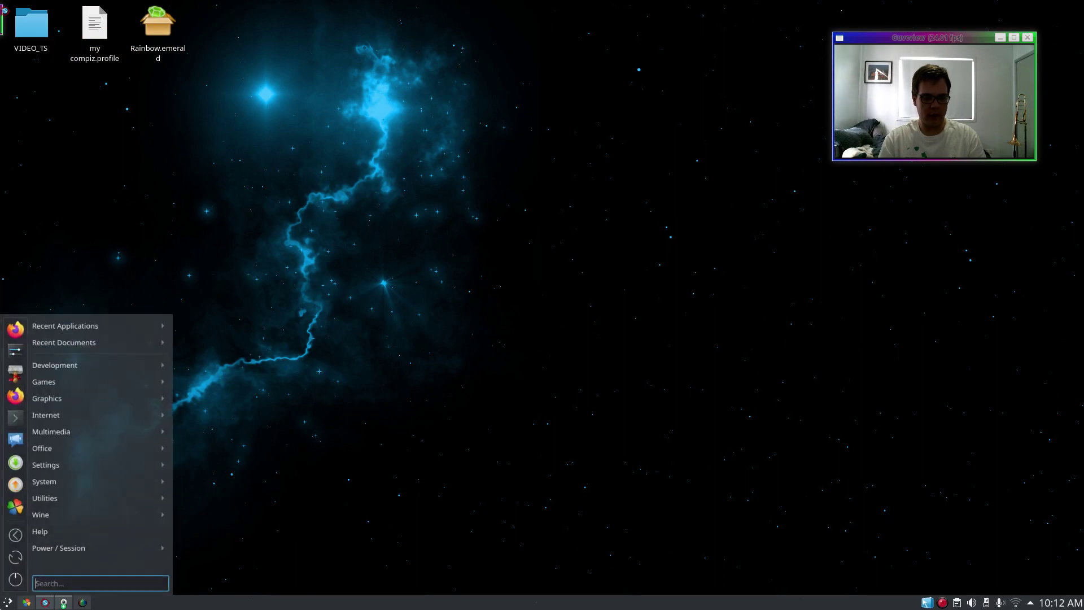
pyautogui.click(757, 389)
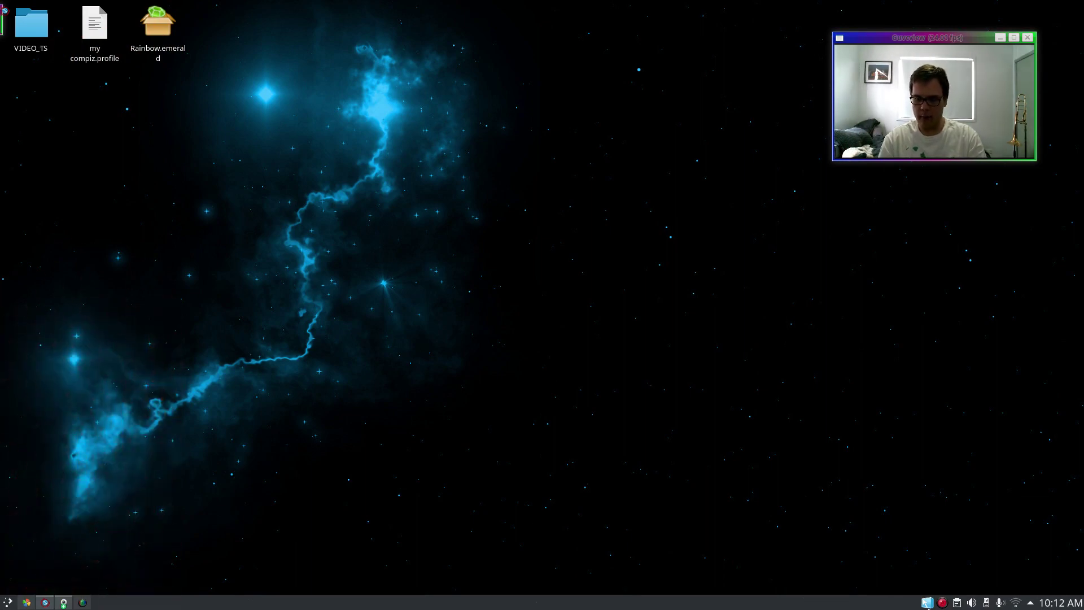
pyautogui.rightClick(928, 603)
pyautogui.moveTo(1002, 572)
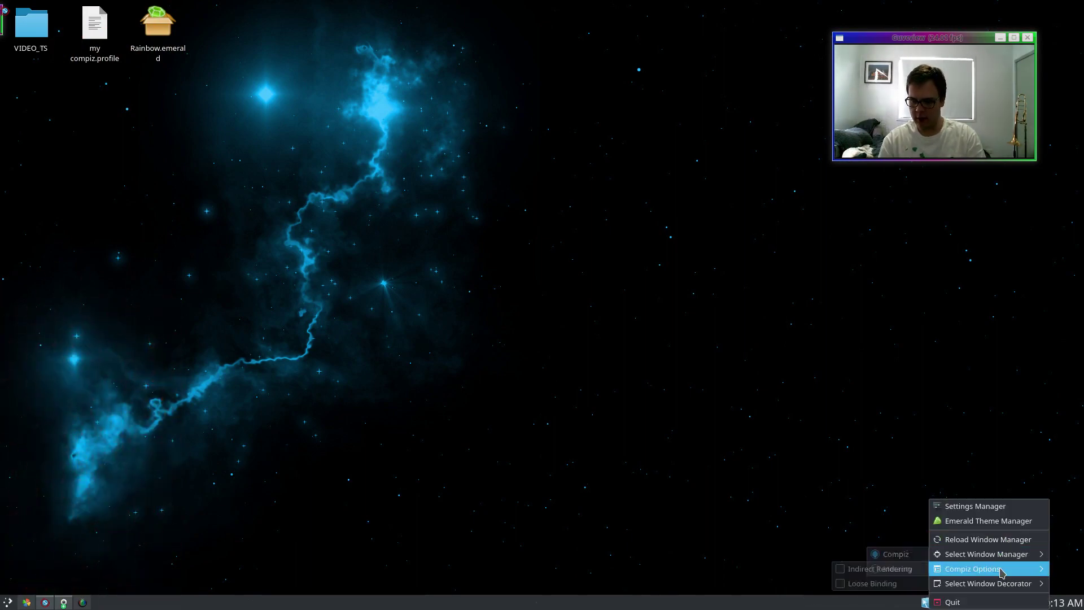
pyautogui.click(966, 507)
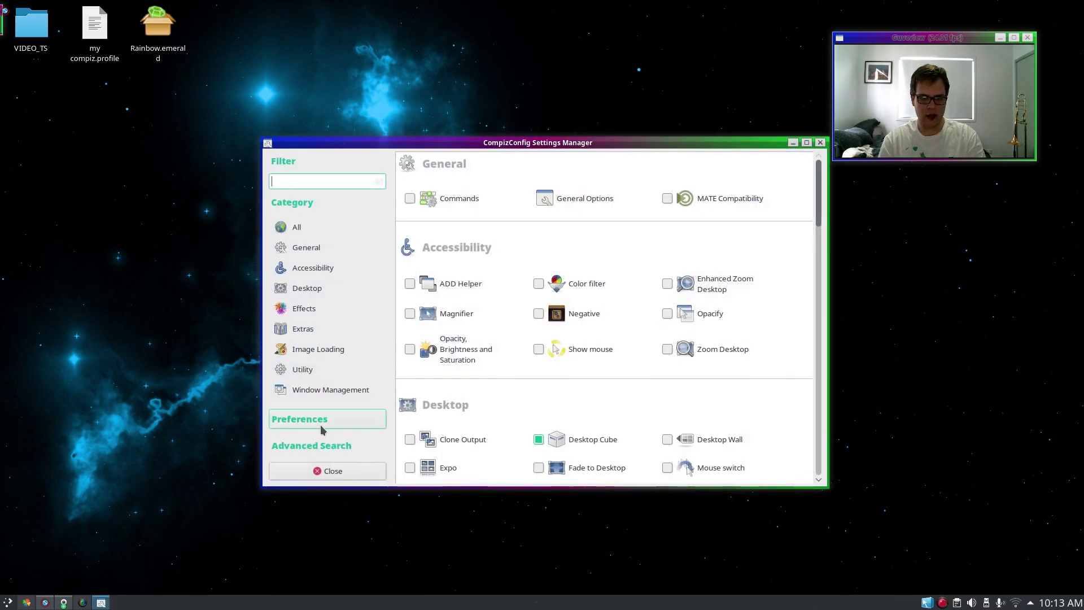
# Step: Disable automatic plugin sorting in the CompizConfig preferences, turn it back on and return to the plugin overview
pyautogui.click(323, 429)
pyautogui.click(481, 161)
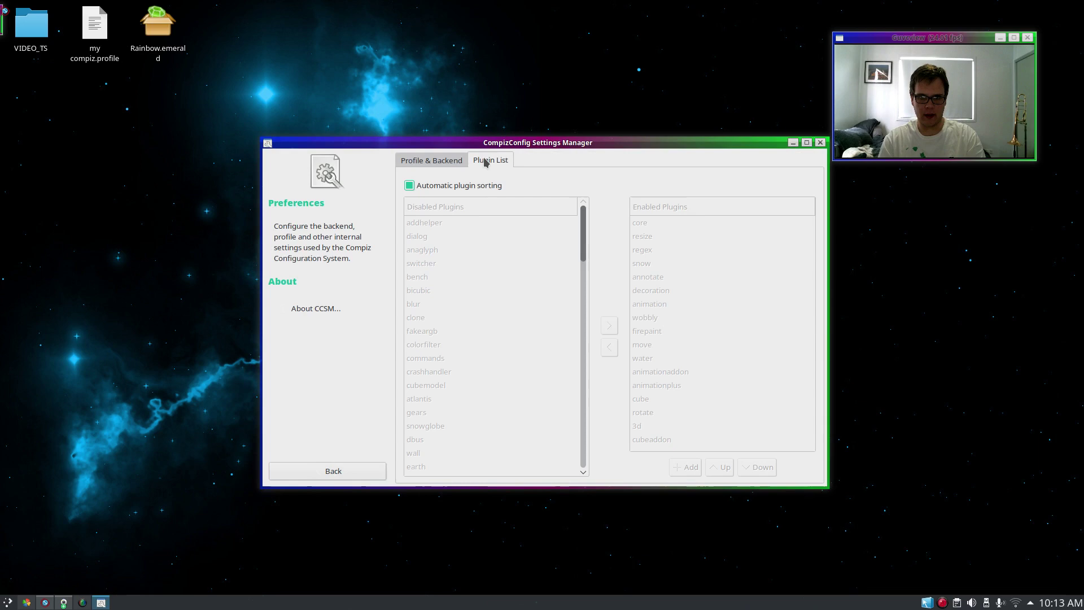
pyautogui.click(445, 187)
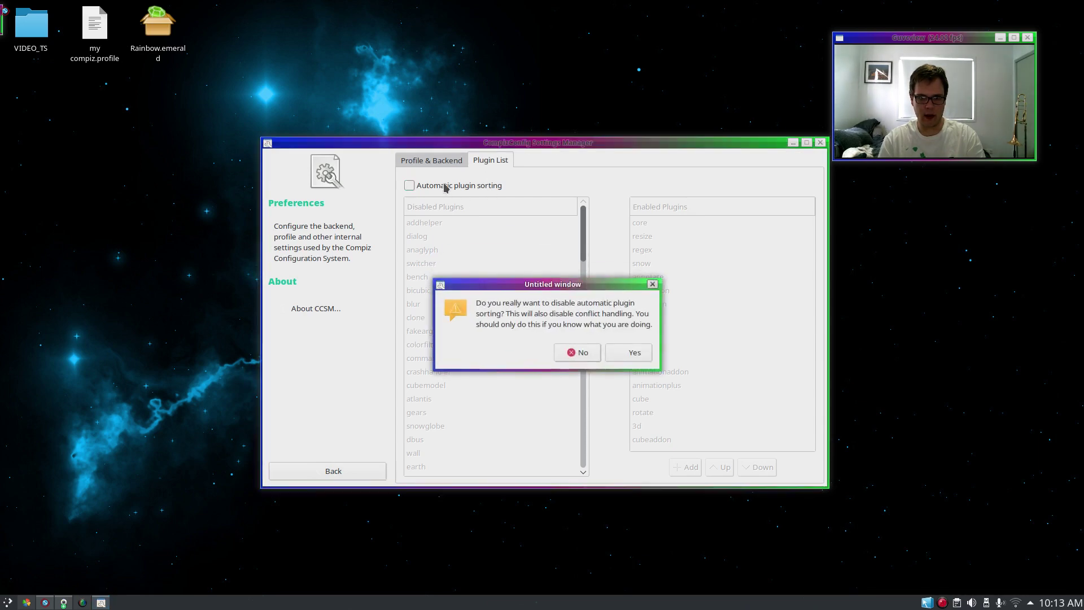
pyautogui.click(635, 354)
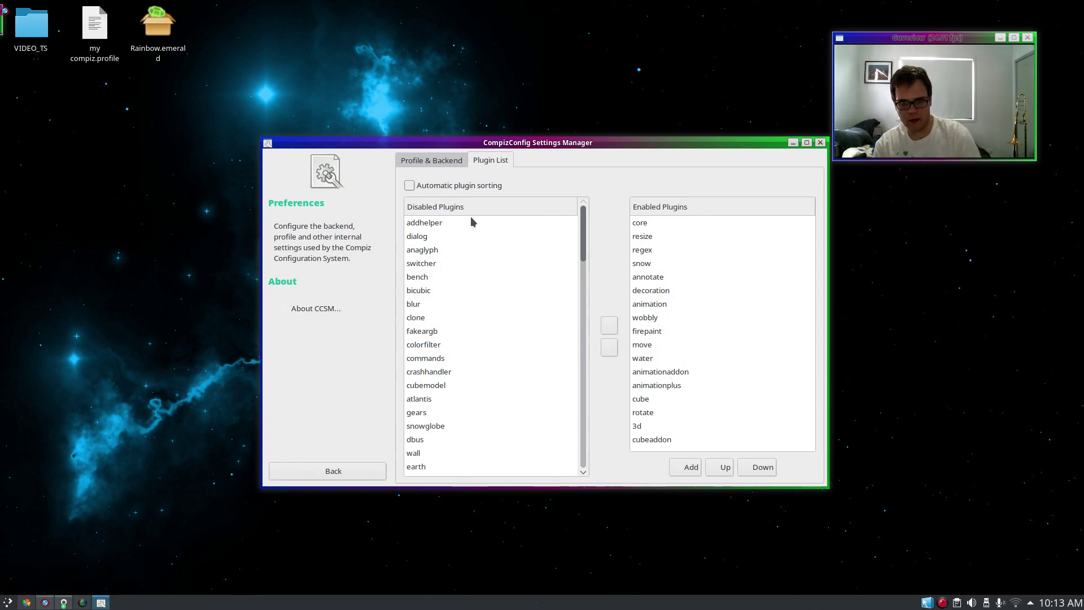
pyautogui.click(458, 187)
pyautogui.click(346, 477)
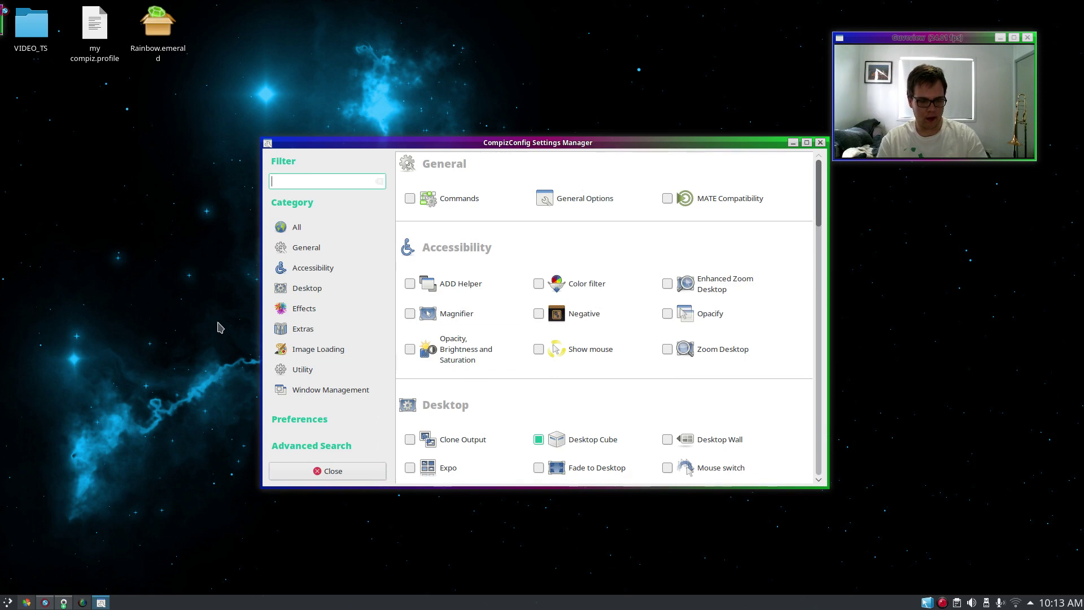
# Step: Test fire painting and freehand annotation across the desktop, and clear the annotation
pyautogui.moveTo(135, 245); pyautogui.dragTo(125, 298)
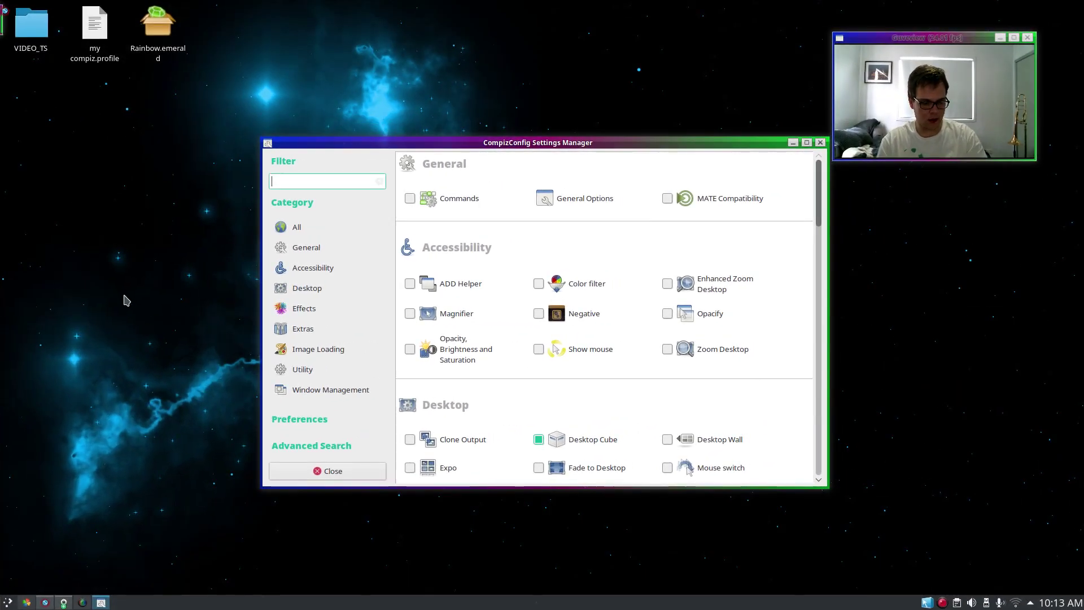
pyautogui.moveTo(139, 244)
pyautogui.mouseDown()
pyautogui.moveTo(138, 235)
pyautogui.moveTo(649, 225)
pyautogui.moveTo(639, 219)
pyautogui.mouseUp()
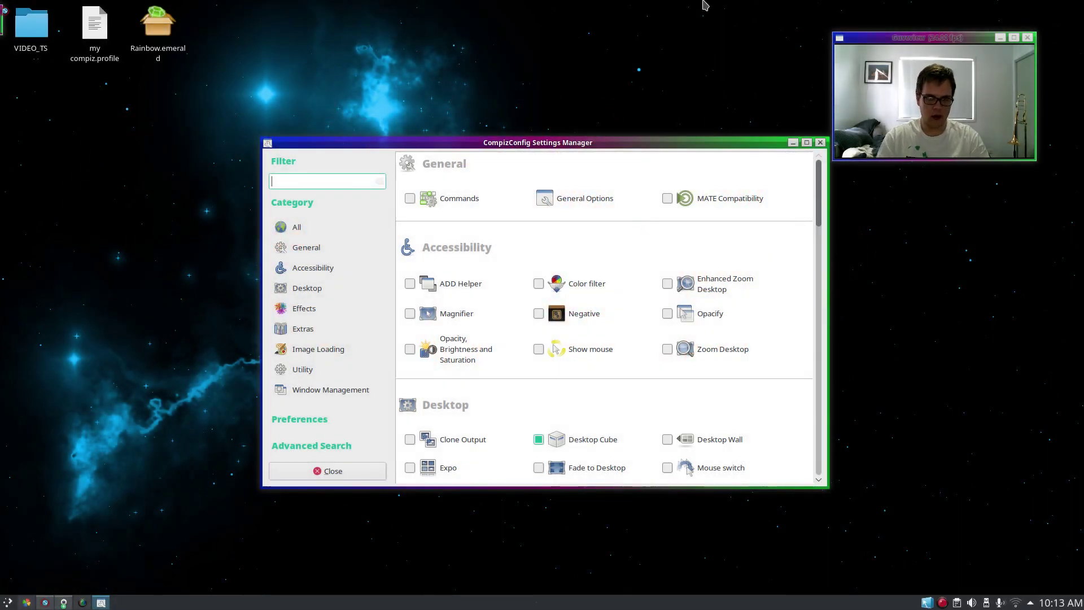
pyautogui.moveTo(612, 41)
pyautogui.mouseDown()
pyautogui.moveTo(484, 121)
pyautogui.moveTo(308, 8)
pyautogui.mouseUp()
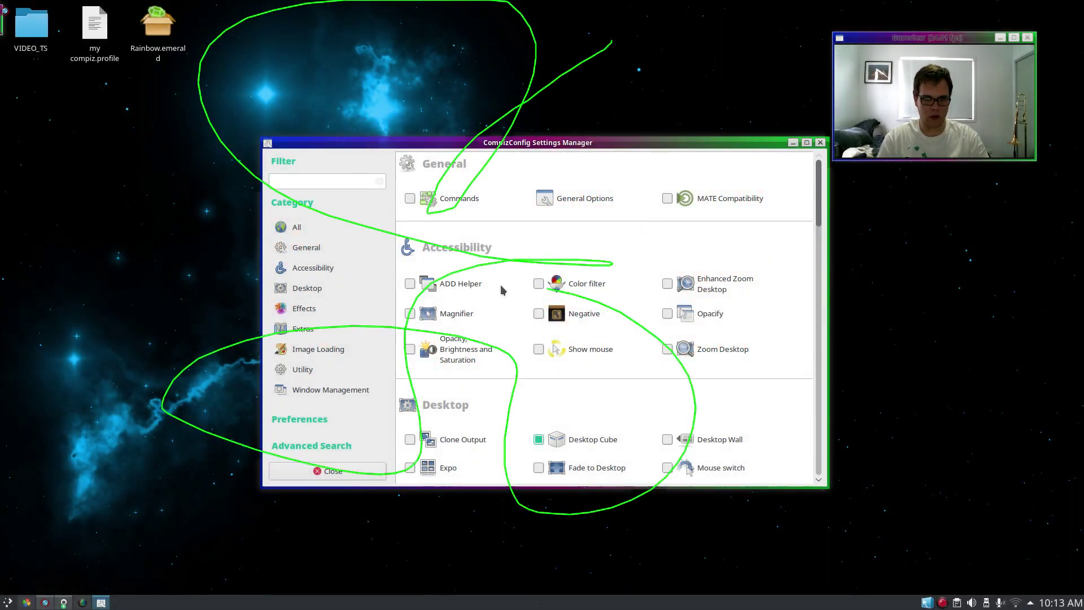
pyautogui.press('super+k')
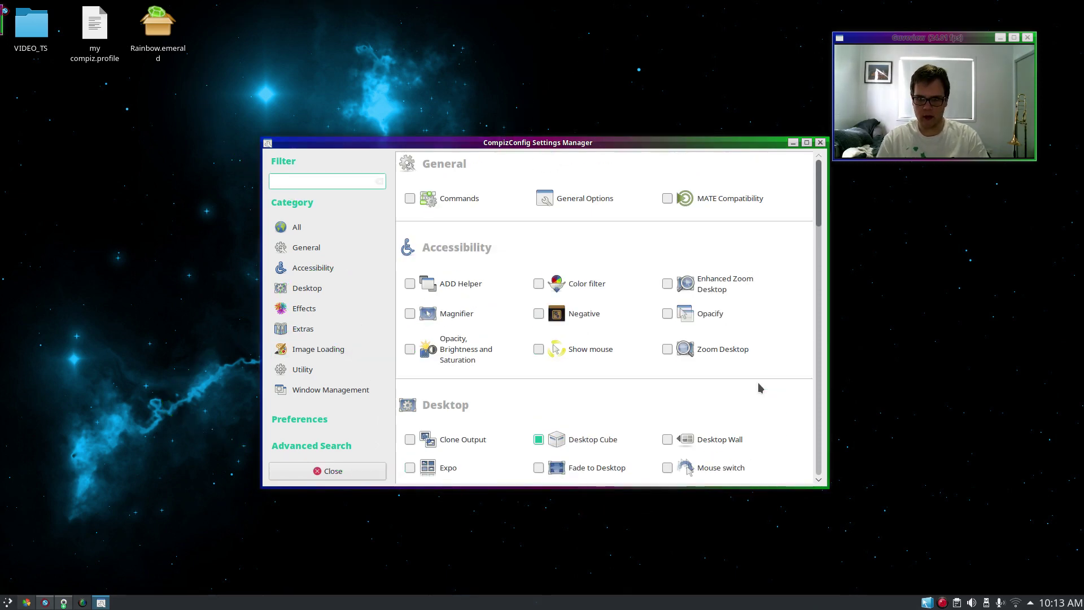
# Step: Open the Water Effect plugin settings, try the cursor ripples and the rain, and return to the plugin overview
pyautogui.scroll(-10, 758, 388)
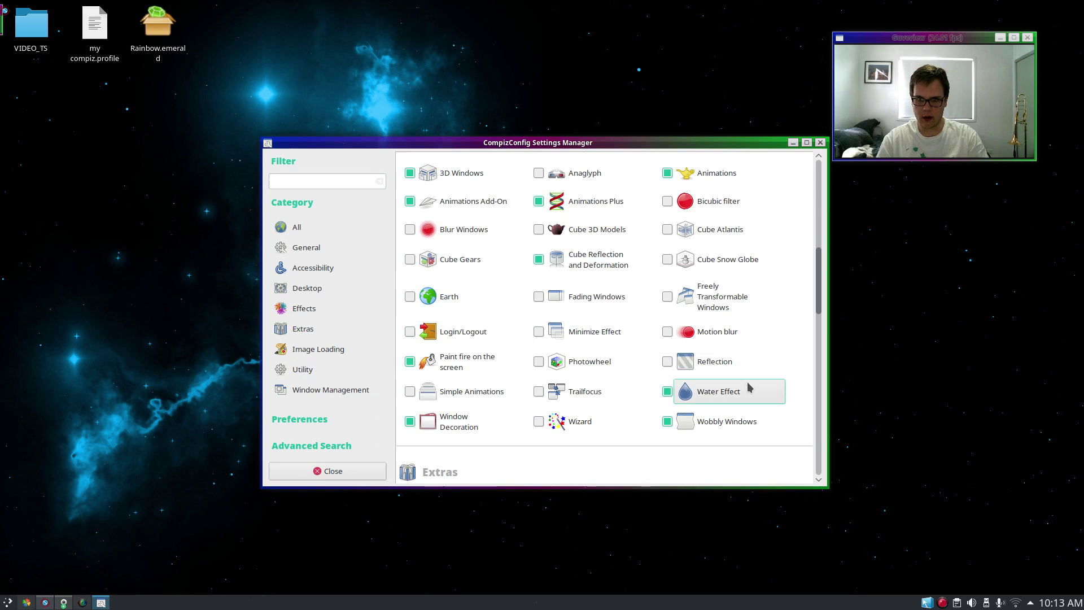
pyautogui.click(750, 388)
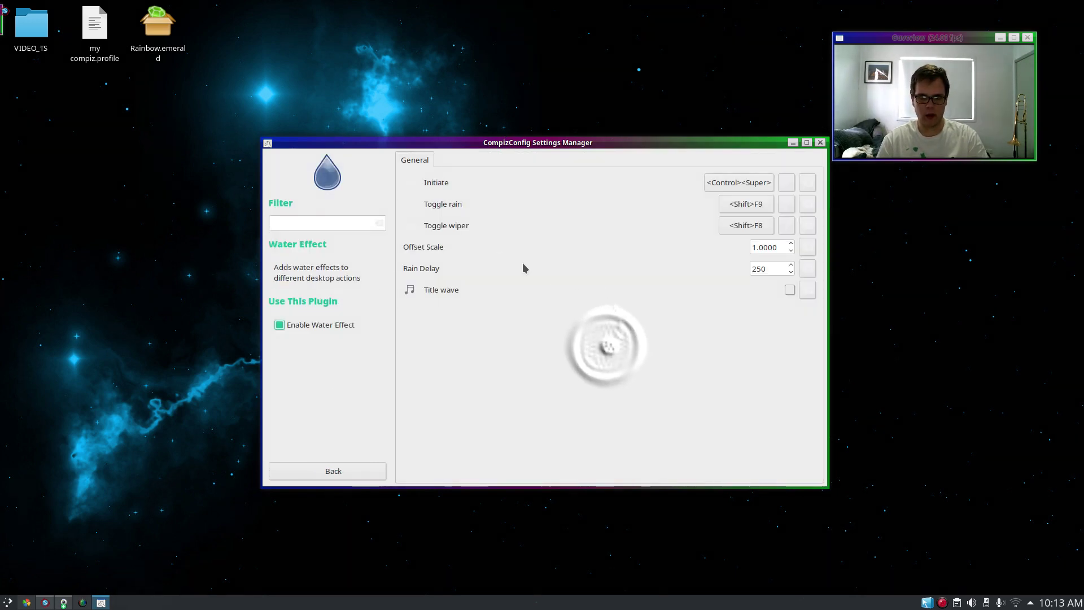
pyautogui.press('ctrl+super')
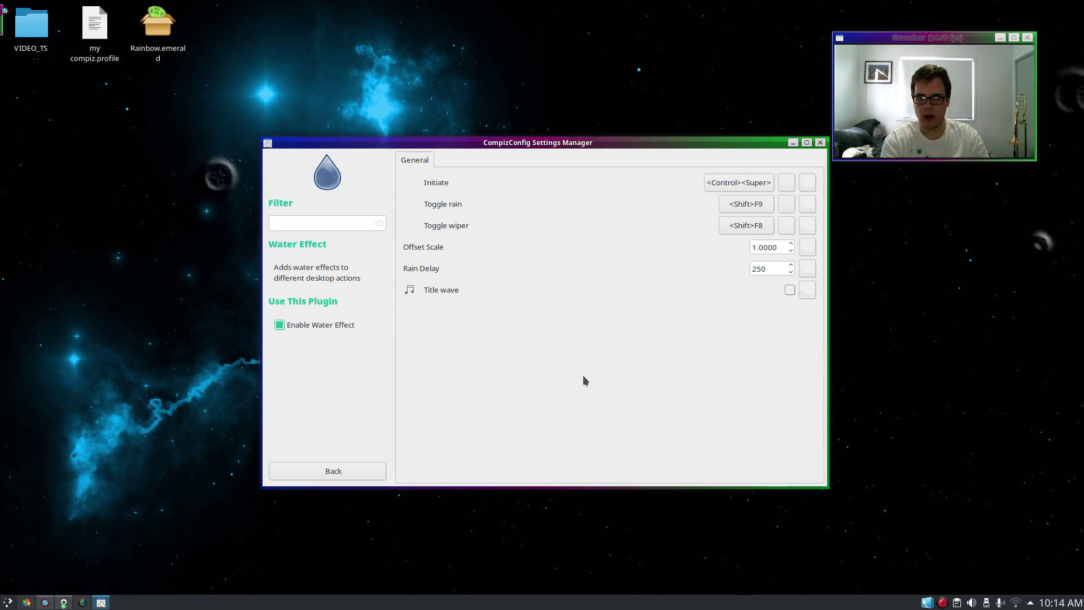
pyautogui.hotkey('shift', 'F9')
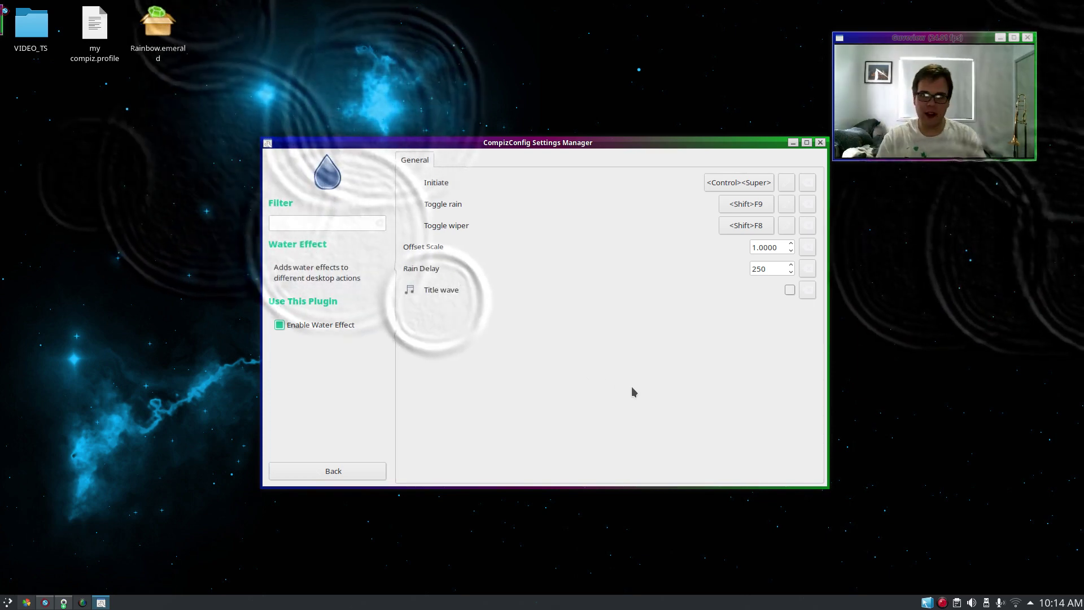
pyautogui.click(370, 470)
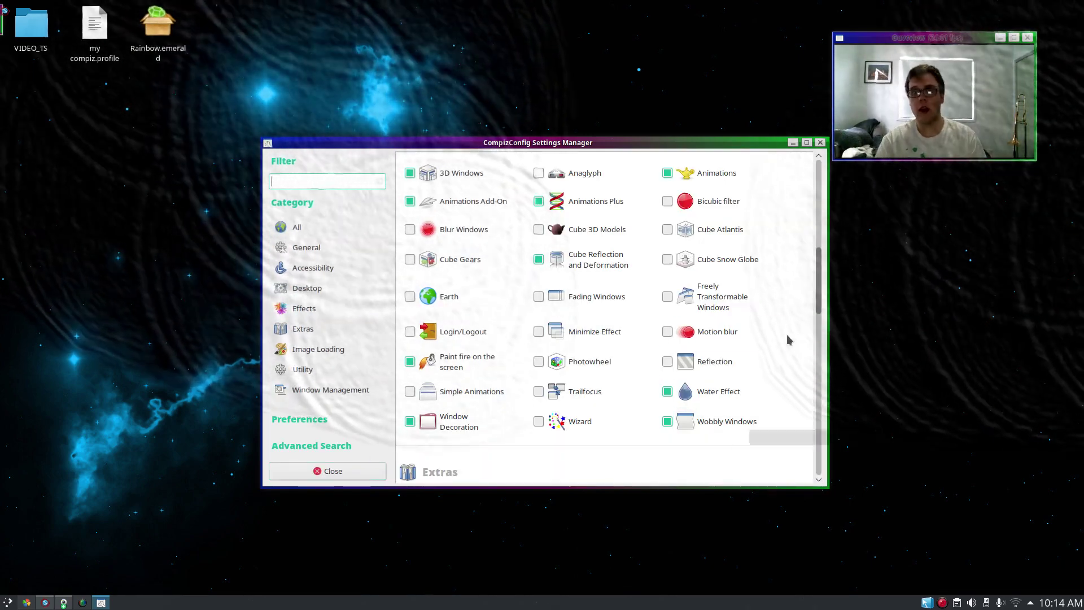
# Step: Move the CompizConfig Settings Manager window higher, and open the Emerald Theme Manager from Fusion Icon, positioning its window clear of the screen edge
pyautogui.scroll(5, 627, 226)
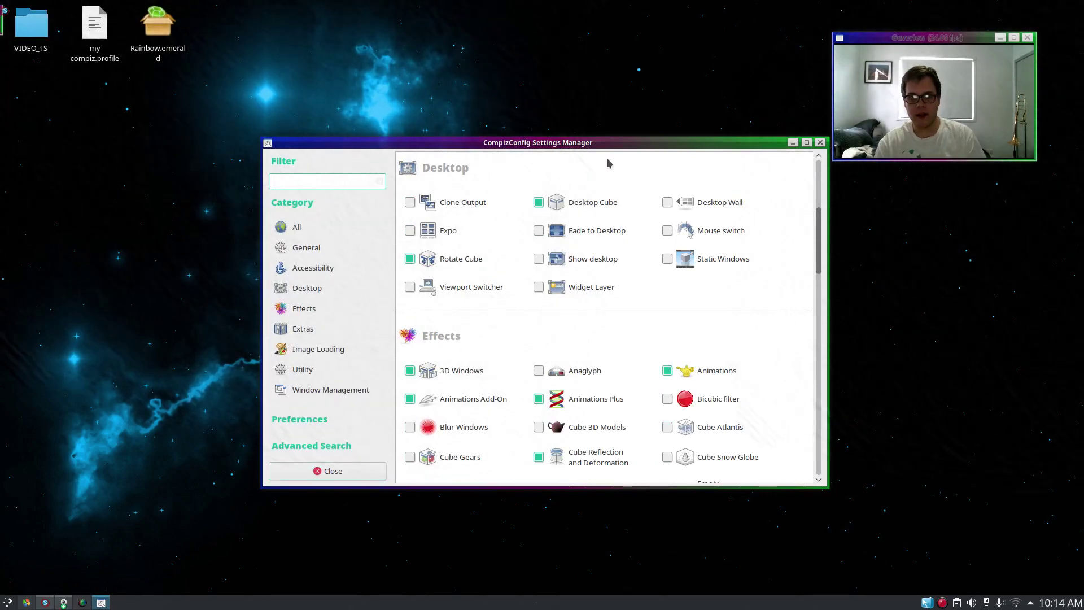
pyautogui.moveTo(562, 152); pyautogui.dragTo(601, 107)
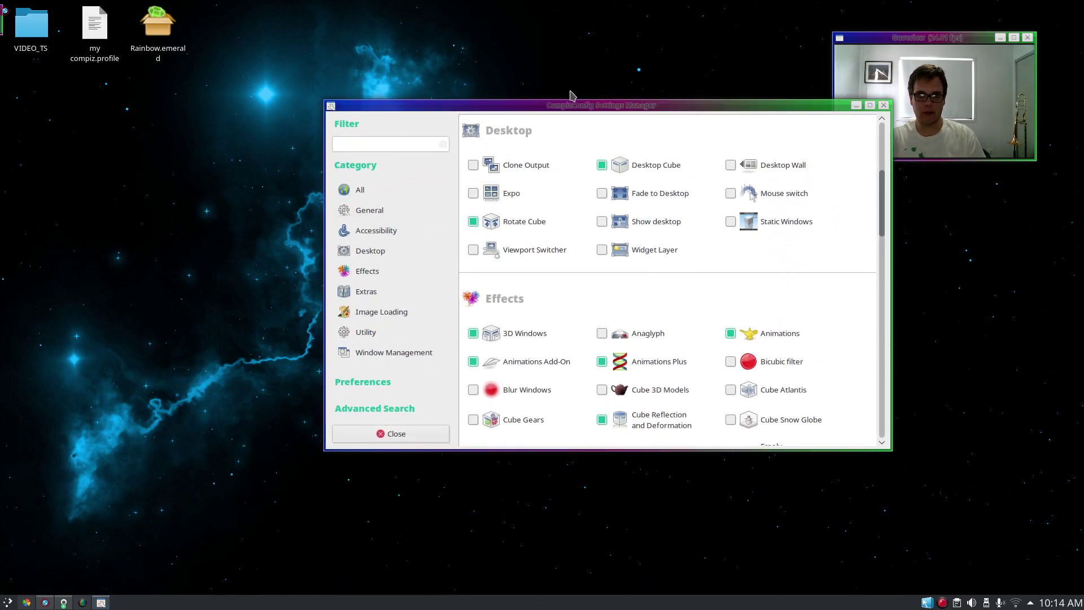
pyautogui.moveTo(585, 108); pyautogui.dragTo(571, 88)
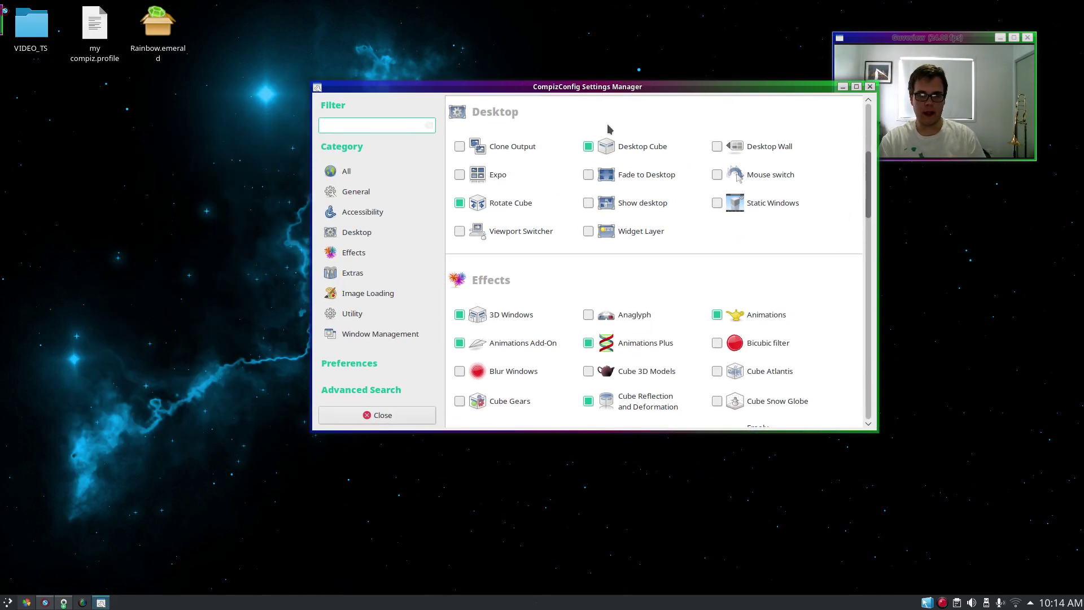
pyautogui.click(927, 604)
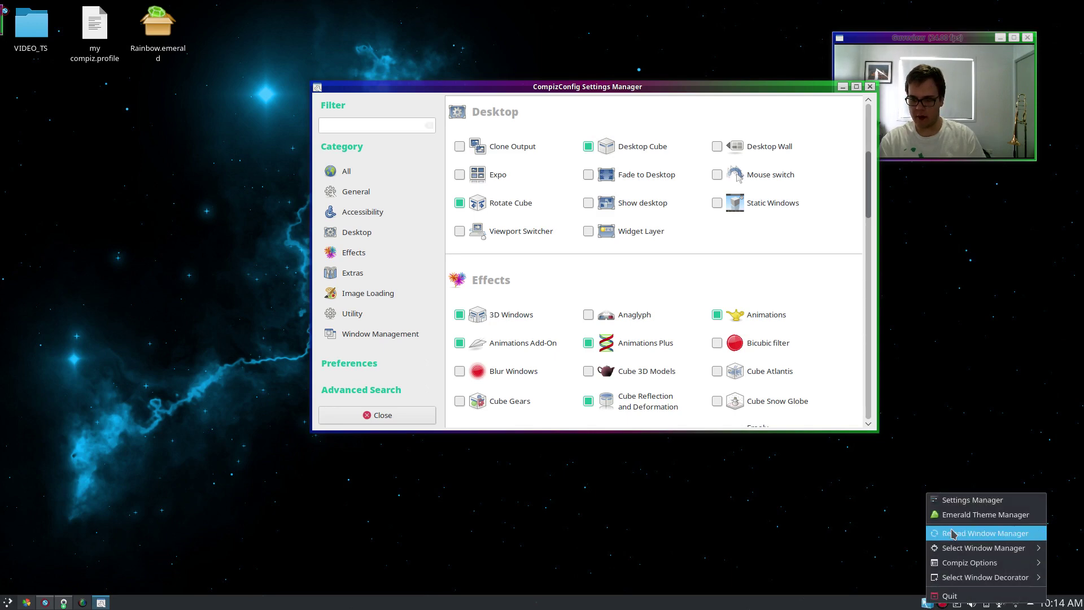
pyautogui.click(960, 515)
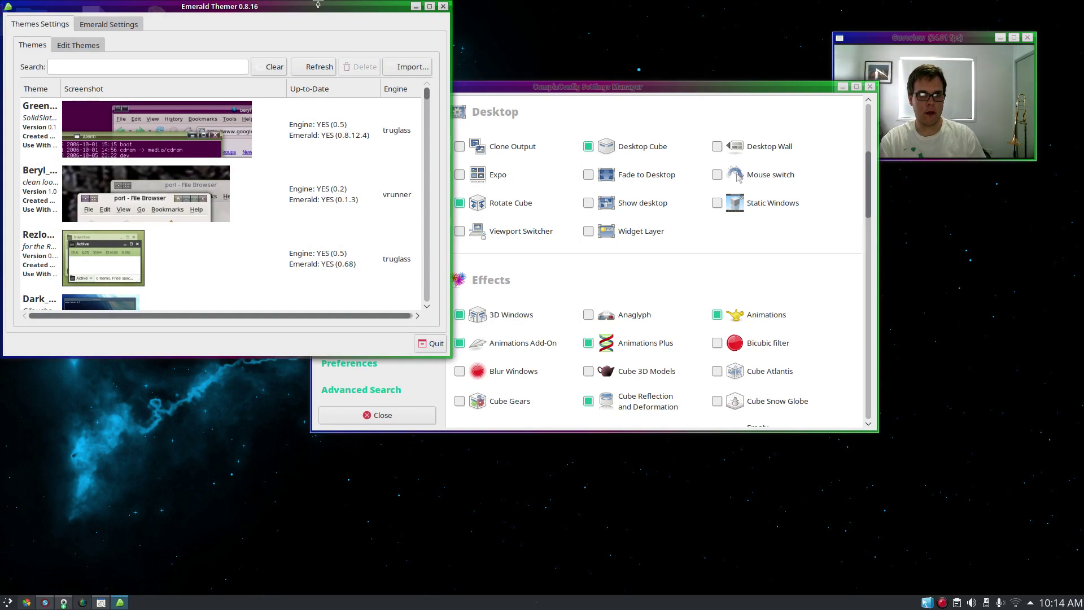
pyautogui.moveTo(318, 4); pyautogui.dragTo(557, 50)
# Step: Browse the installed Emerald themes and select the Rainbow theme at the end of the list
pyautogui.scroll(-5, 673, 182)
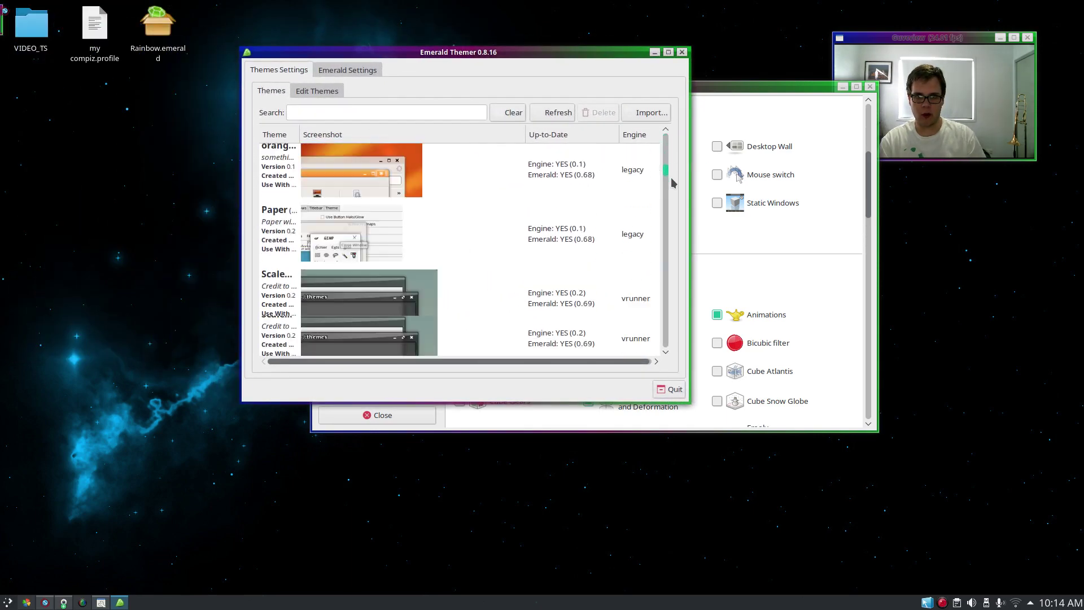
pyautogui.moveTo(667, 170); pyautogui.dragTo(657, 123)
pyautogui.click(655, 315)
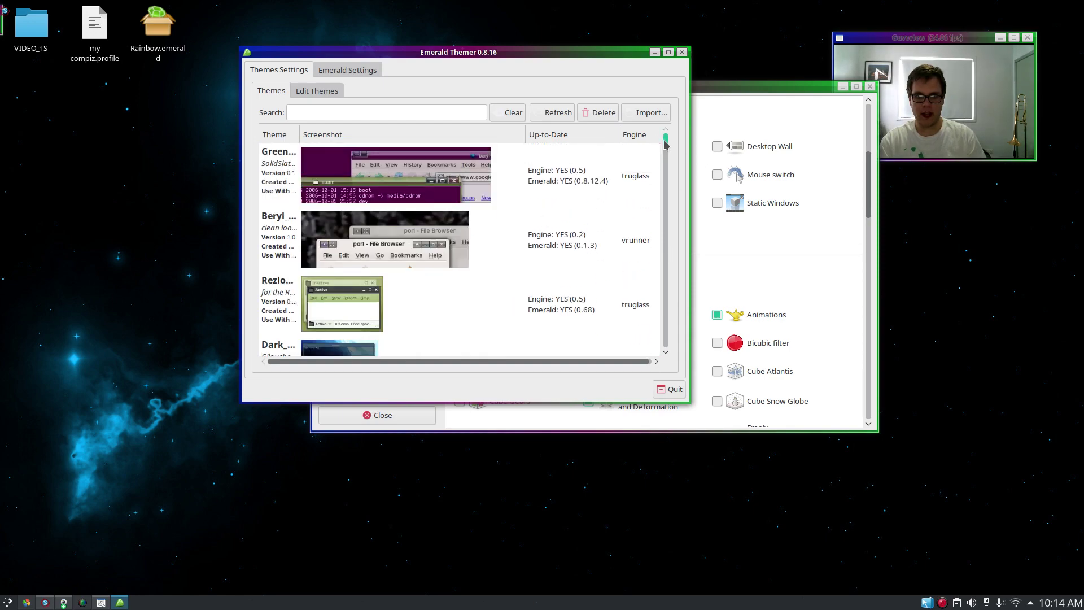
pyautogui.moveTo(665, 145); pyautogui.dragTo(572, 394)
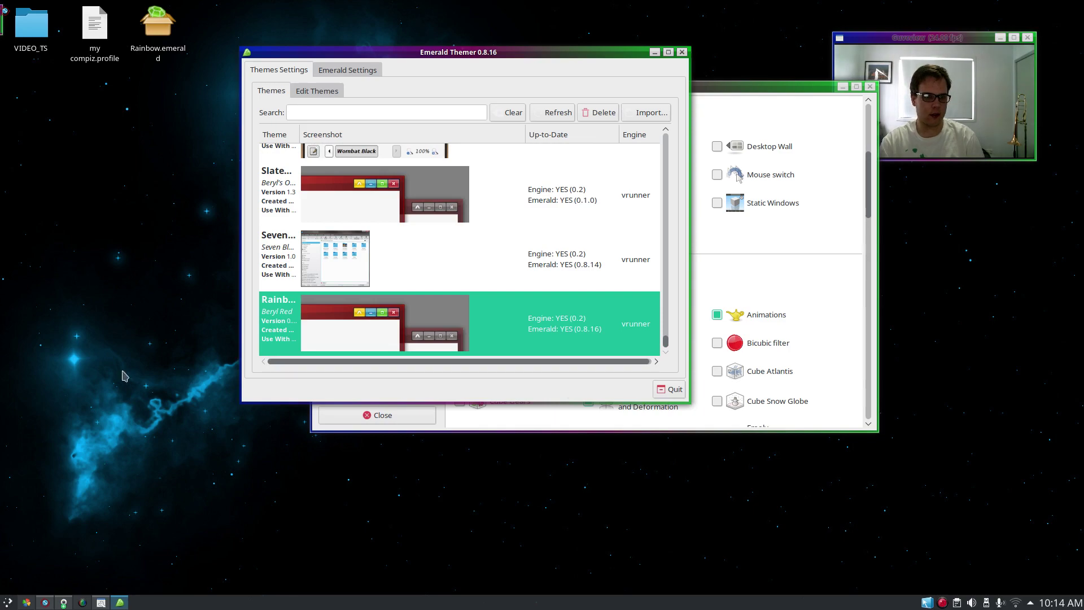
# Step: Open Firefox, search the web for "emerald themes" and open the Beryl/Emerald Themes result on Gnome-look.org
pyautogui.click(7, 602)
pyautogui.click(34, 436)
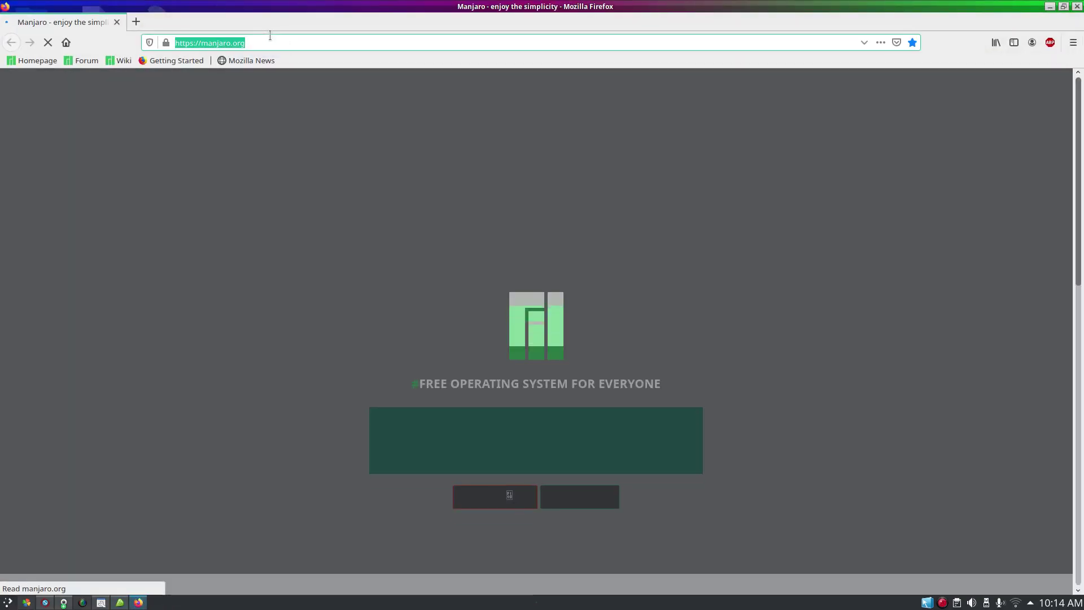
pyautogui.write('emerald th')
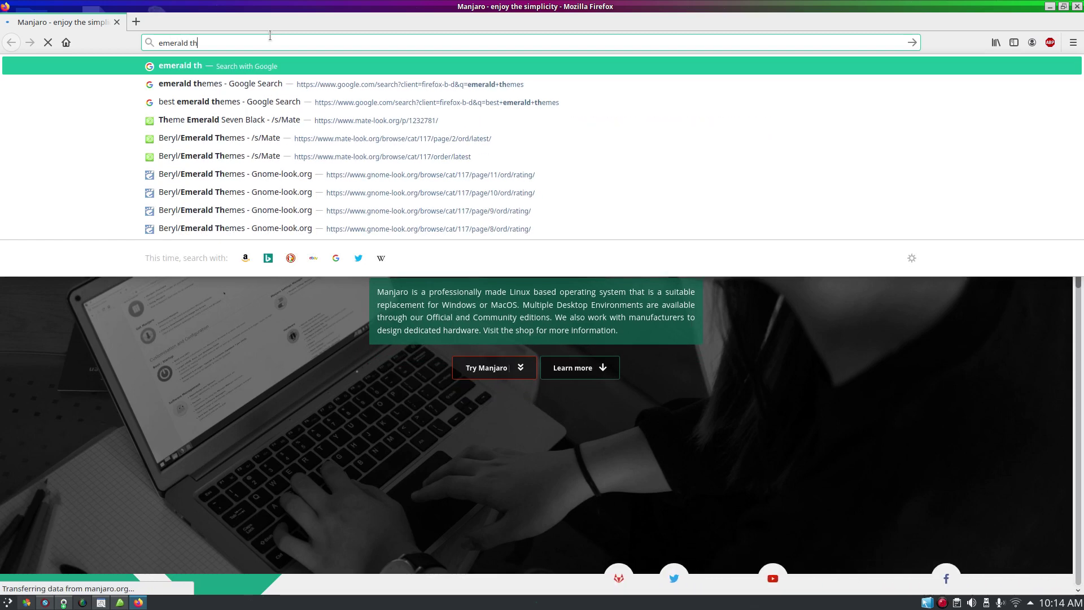
pyautogui.write('emes')
pyautogui.press('Return')
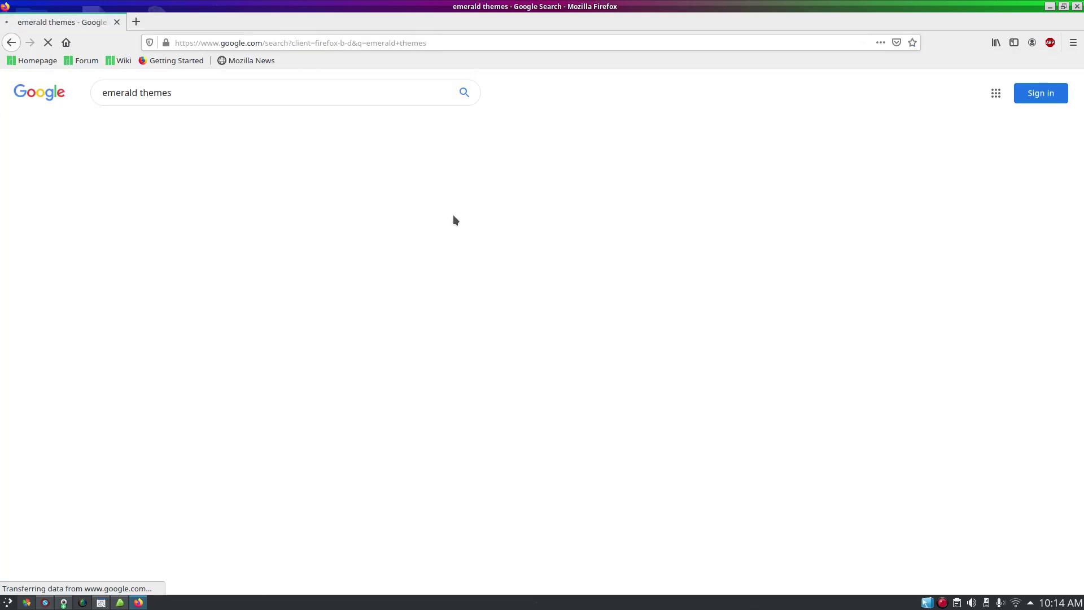
pyautogui.click(293, 452)
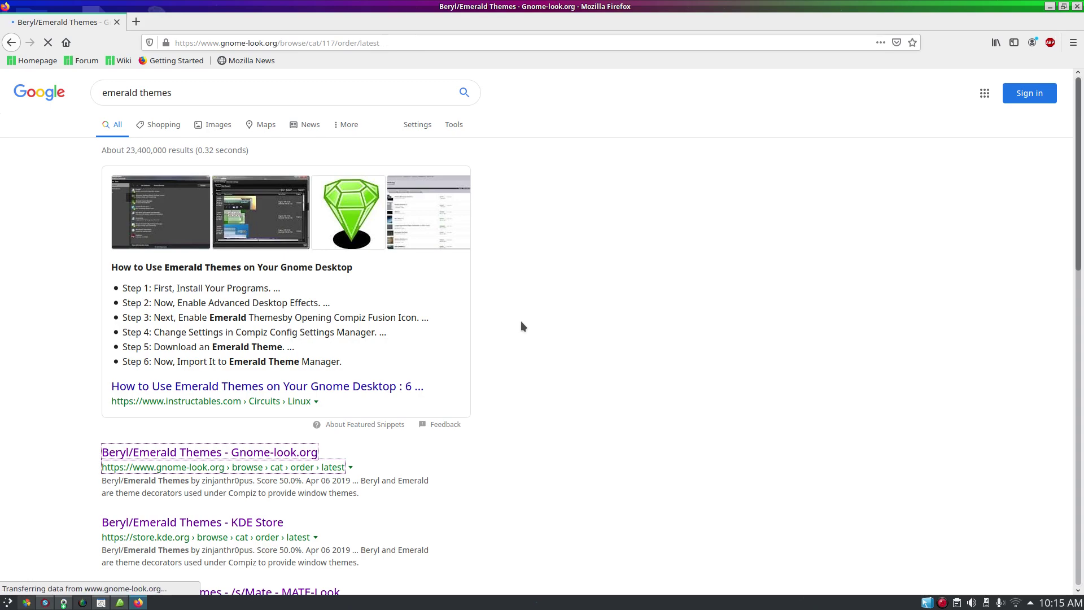
# Step: Look through the Beryl/Emerald Themes listing on Gnome-look.org, open its page 10, and close Firefox
pyautogui.scroll(-10, 552, 341)
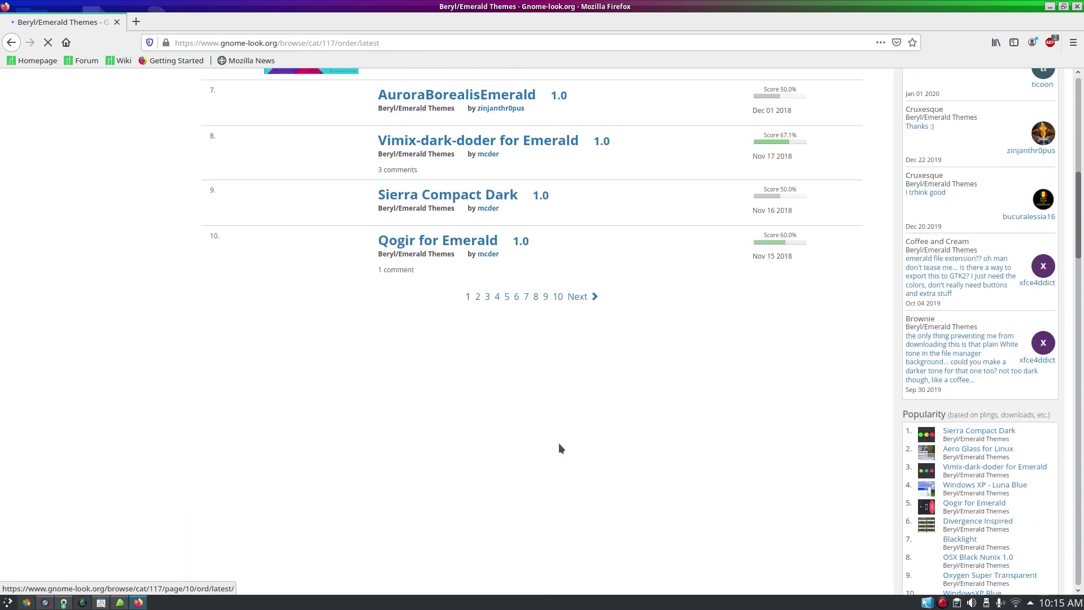
pyautogui.scroll(4, 553, 274)
pyautogui.click(558, 304)
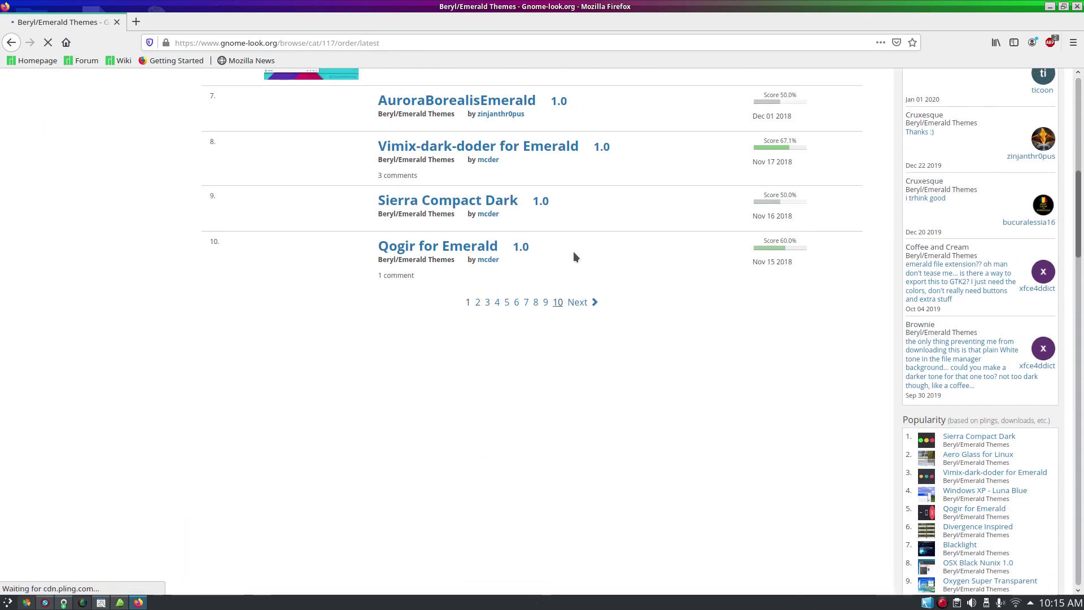
pyautogui.scroll(-10, 572, 271)
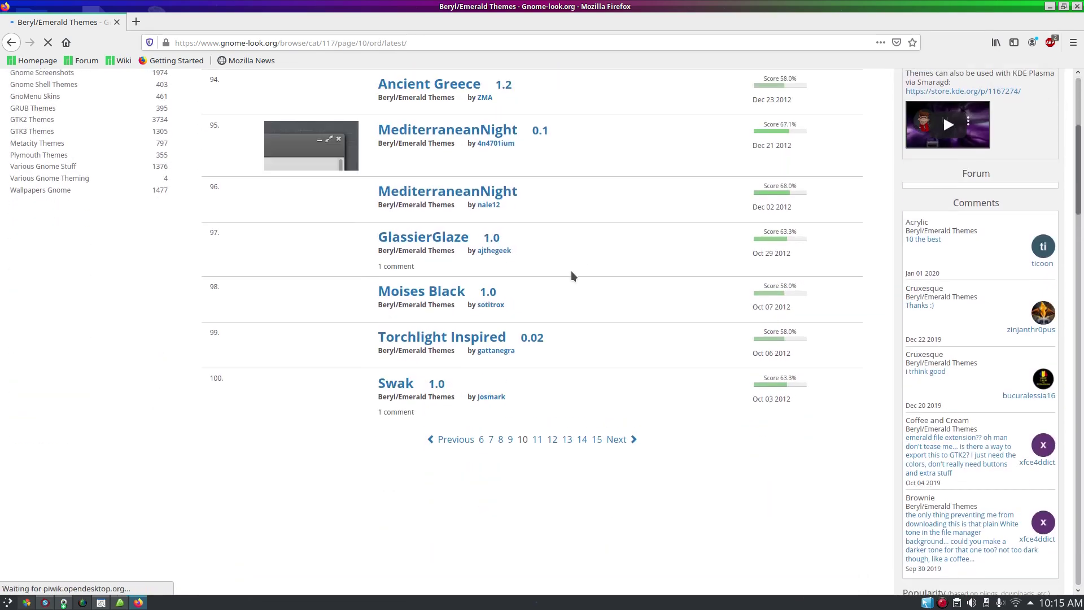
pyautogui.scroll(15, 681, 260)
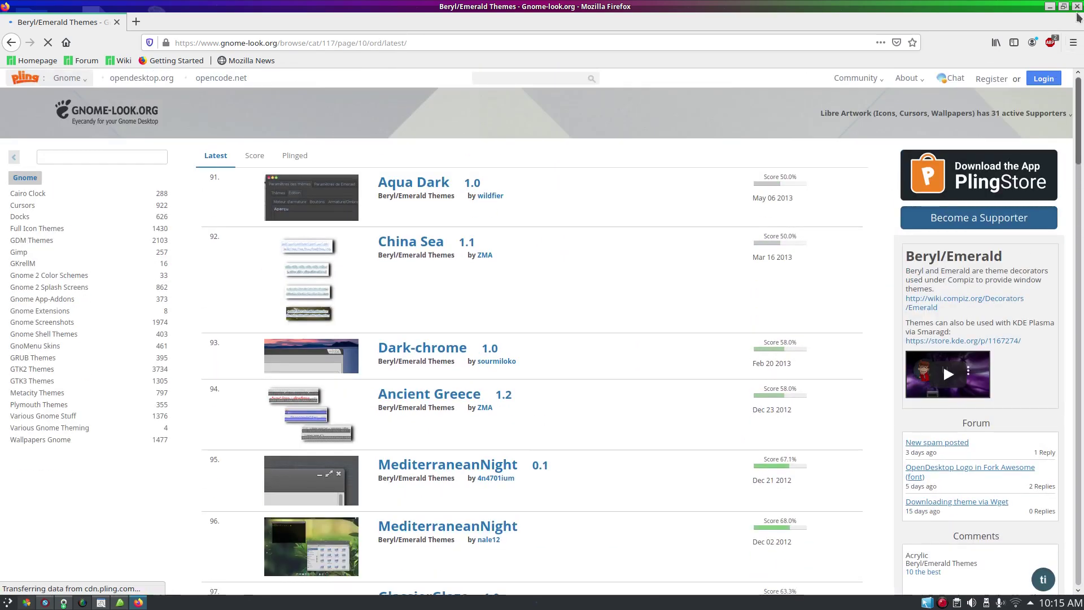
pyautogui.click(1077, 6)
# Step: Try the Seven, Slate and Wombat Black themes in the Emerald Themer, moving its window to see the decorations
pyautogui.moveTo(369, 79)
pyautogui.mouseDown()
pyautogui.moveTo(457, 115)
pyautogui.moveTo(339, 125)
pyautogui.mouseUp()
pyautogui.click(341, 338)
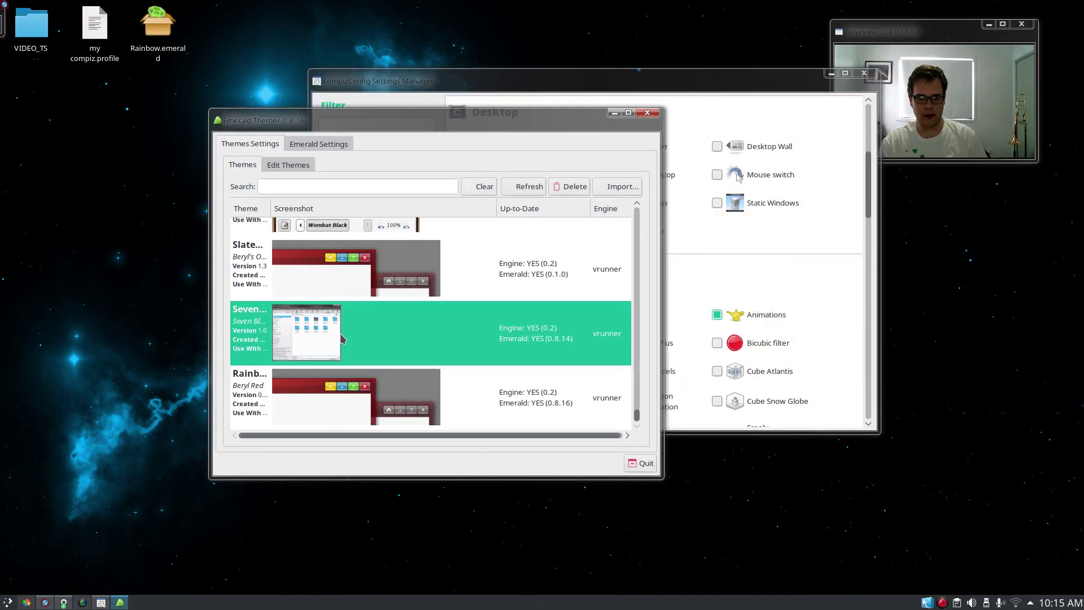
pyautogui.moveTo(478, 122); pyautogui.dragTo(544, 112)
pyautogui.click(472, 248)
pyautogui.scroll(2, 533, 232)
pyautogui.click(540, 207)
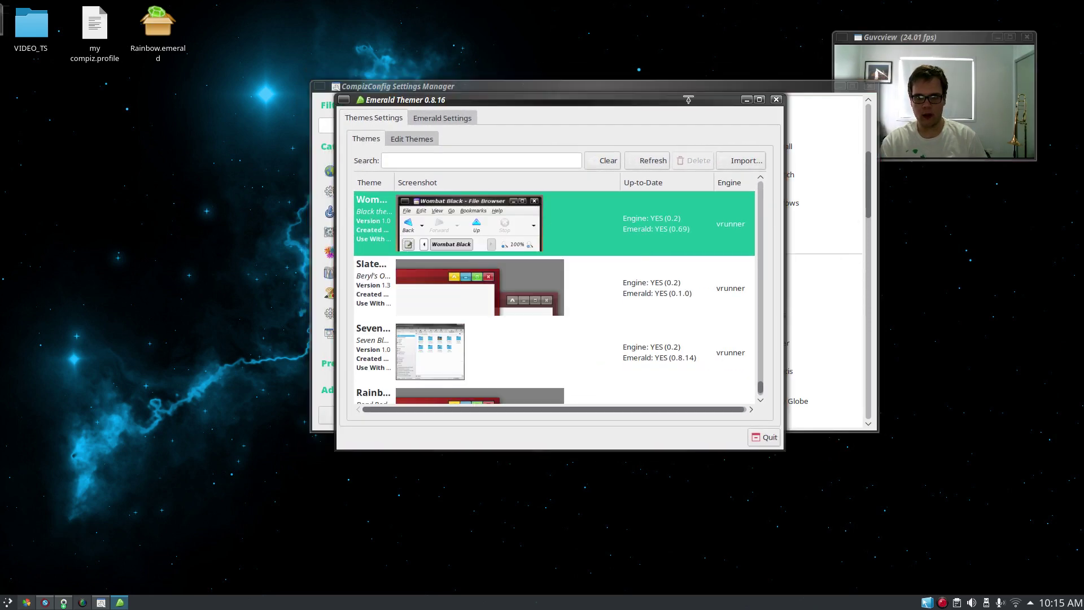
# Step: Try the Beryl Red and Mirage themes and the one above Mirage, and reselect the Rainbow theme at the list's end
pyautogui.scroll(3, 649, 328)
pyautogui.click(476, 351)
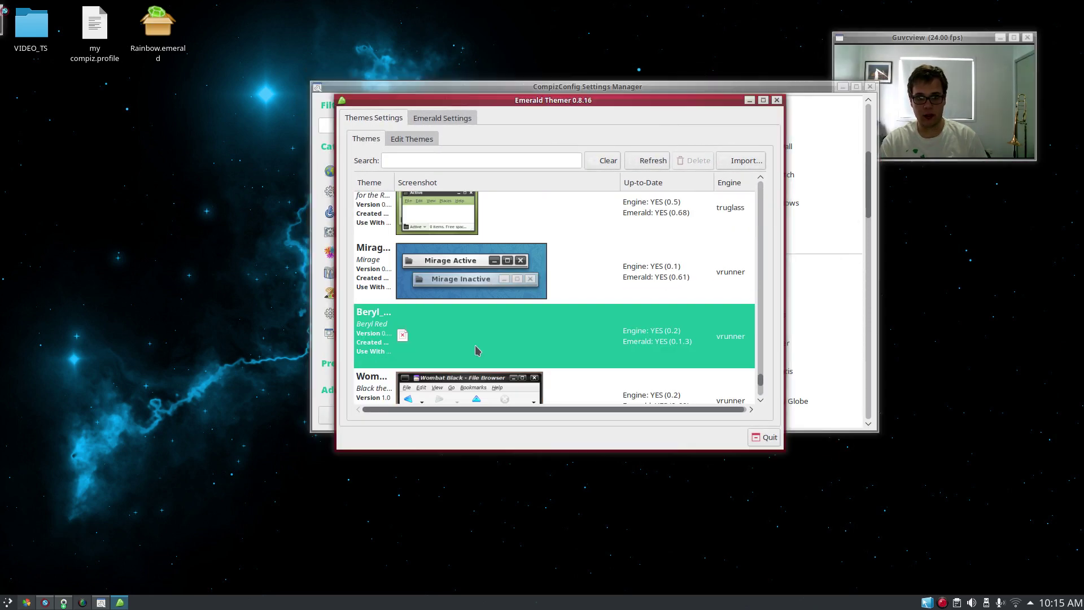
pyautogui.click(534, 254)
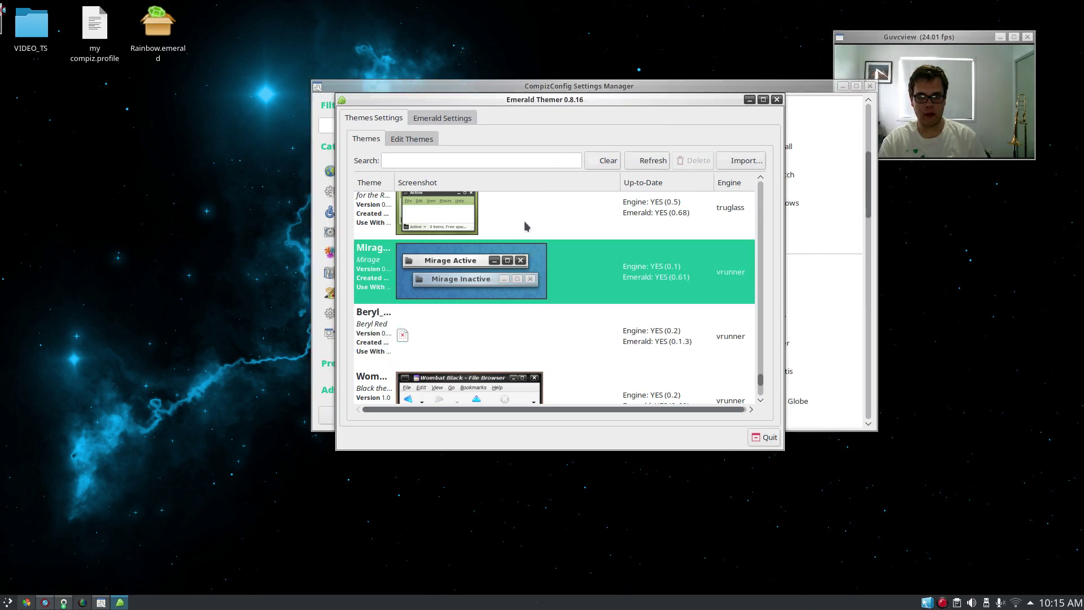
pyautogui.click(526, 226)
pyautogui.scroll(-5, 526, 252)
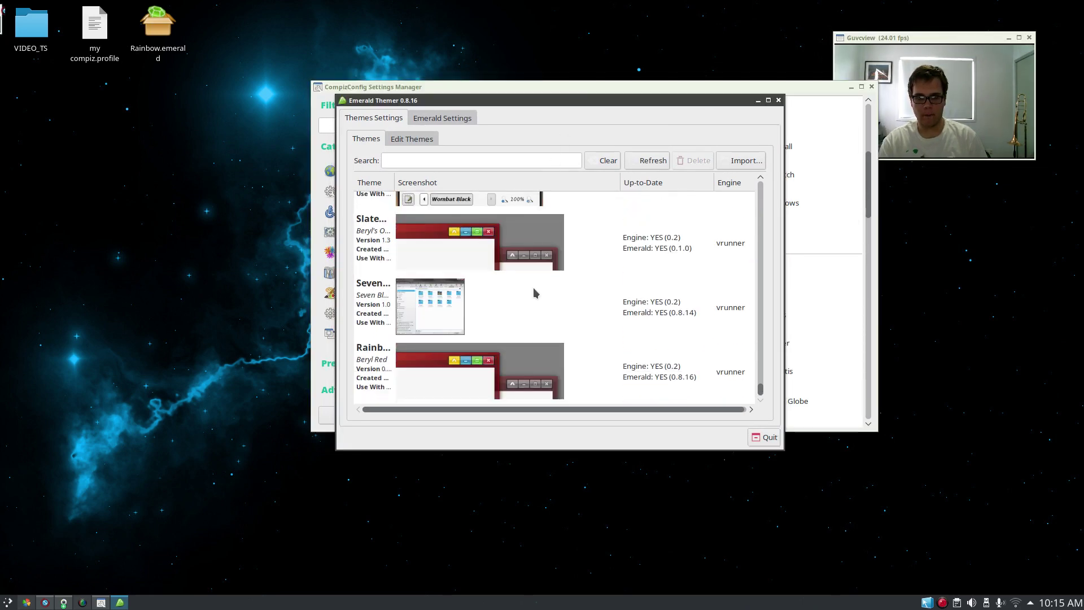
pyautogui.click(507, 383)
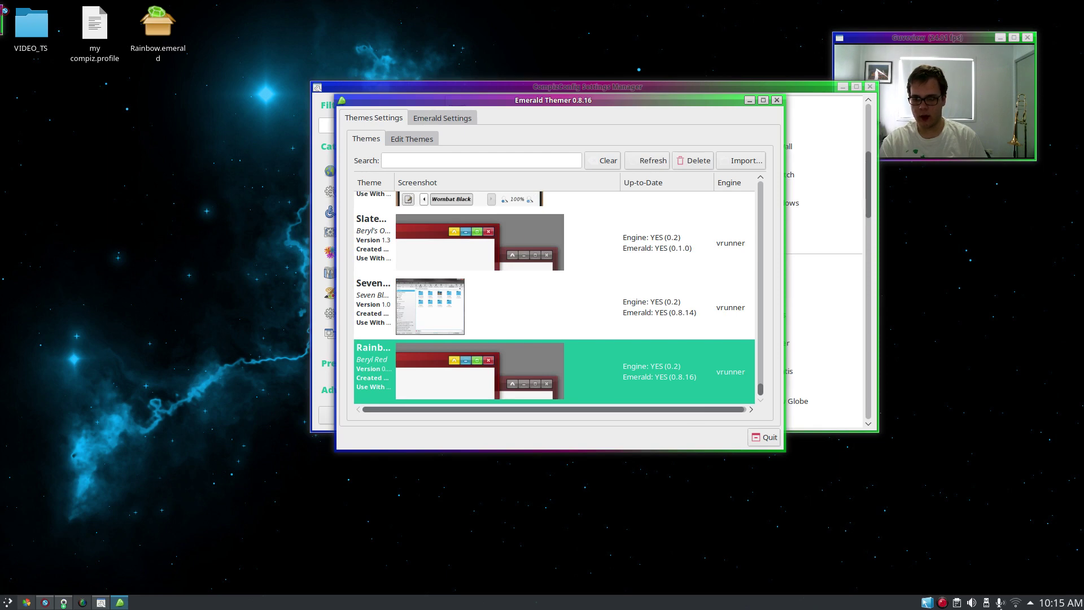
# Step: Try the GTK+ Window Decorator from Fusion Icon on the moving Emerald Themer window, and switch the decorator back to Emerald
pyautogui.click(933, 607)
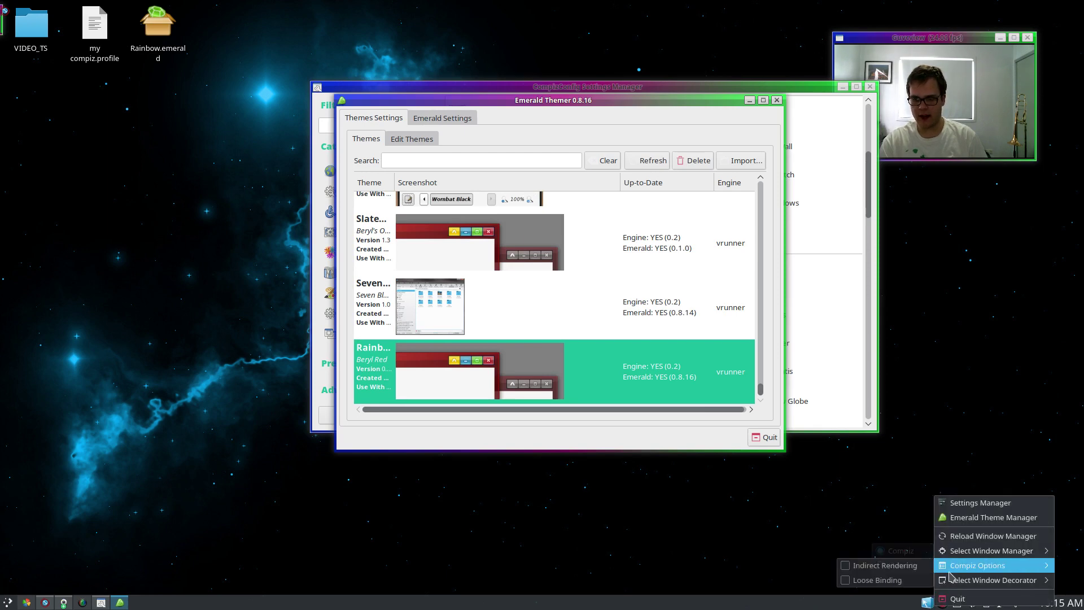
pyautogui.click(927, 592)
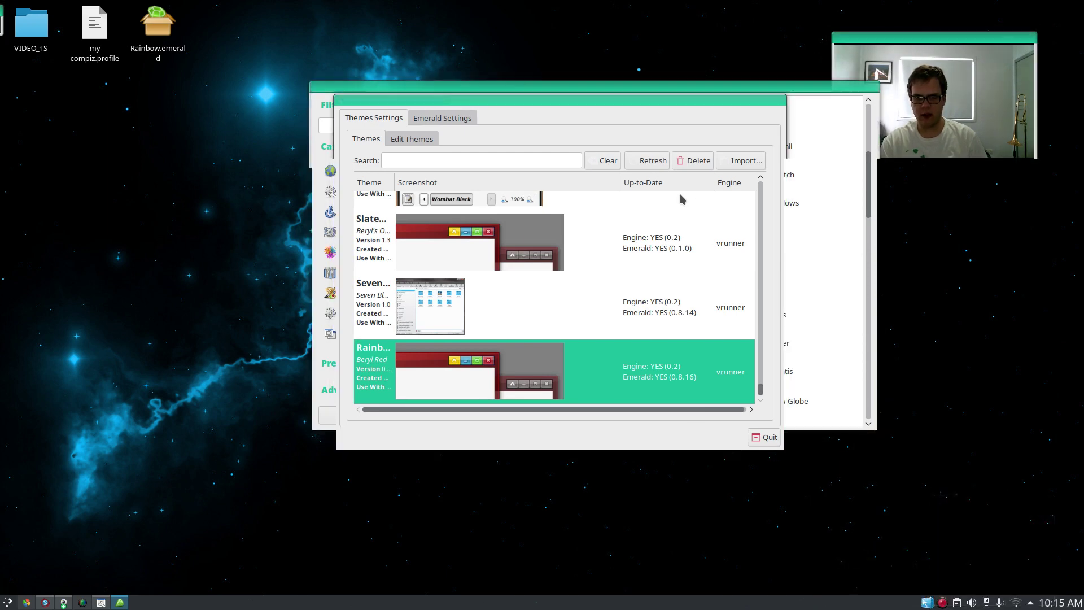
pyautogui.moveTo(678, 103); pyautogui.dragTo(405, 112)
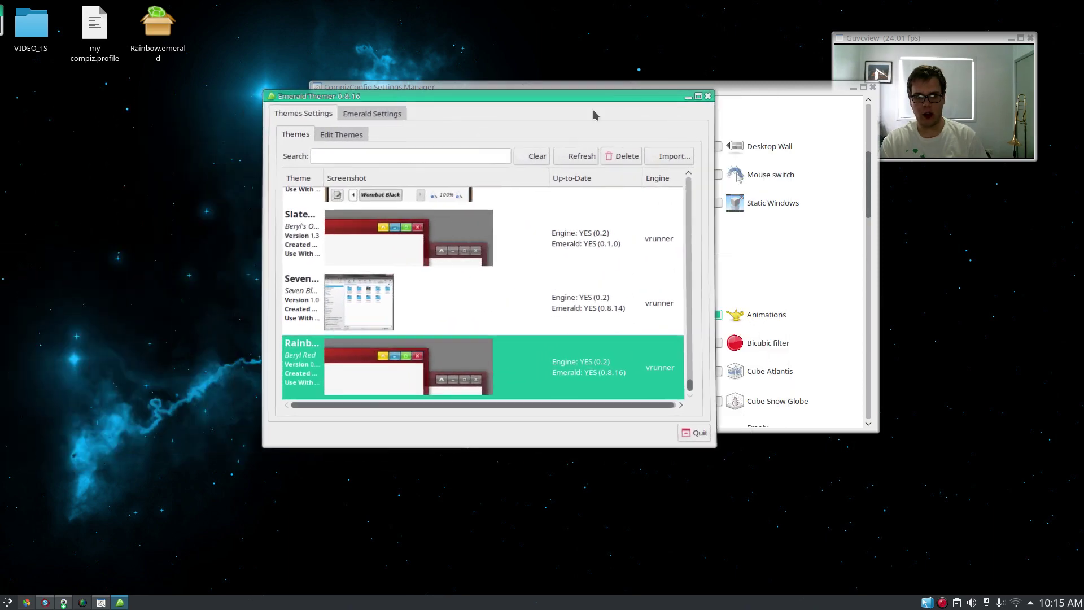
pyautogui.click(929, 602)
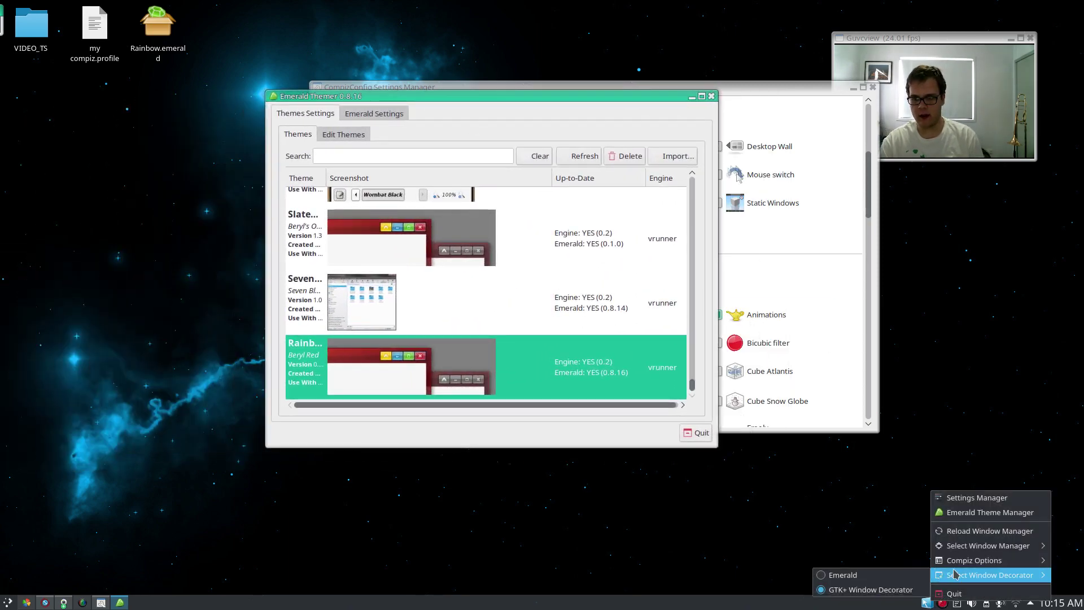
pyautogui.click(926, 575)
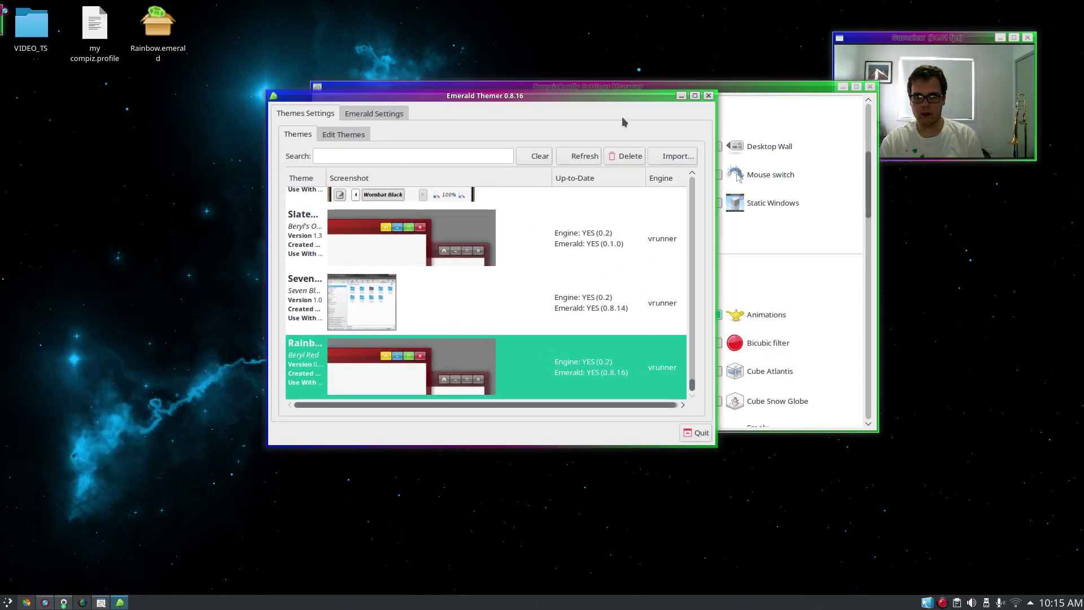
# Step: Move the Emerald Themer window around the desktop with the Rainbow decoration, and close it
pyautogui.moveTo(647, 96); pyautogui.dragTo(484, 95)
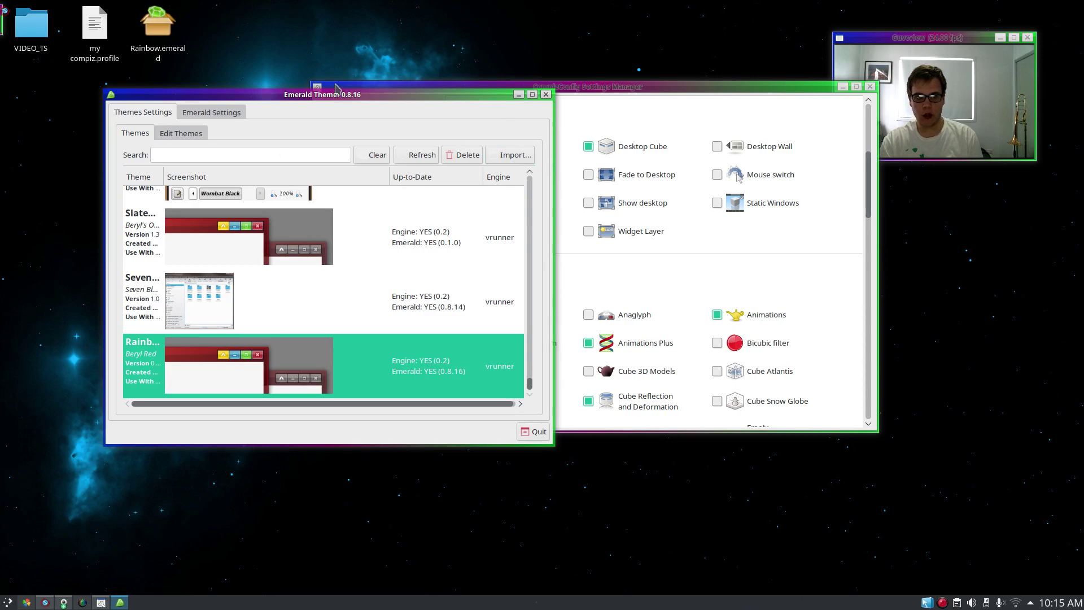
pyautogui.moveTo(336, 87); pyautogui.dragTo(551, 24)
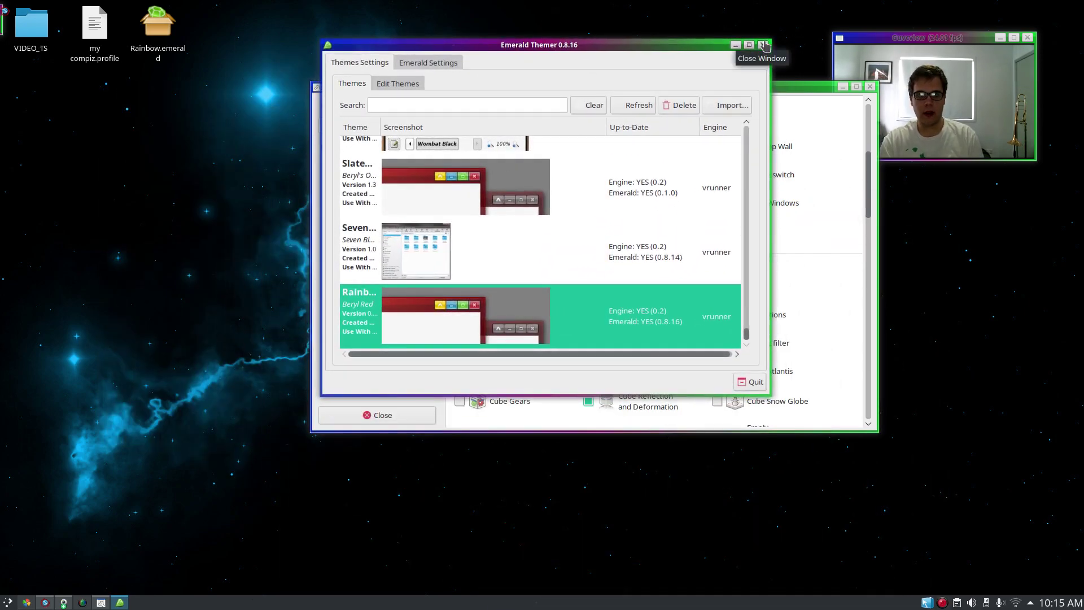
pyautogui.click(763, 45)
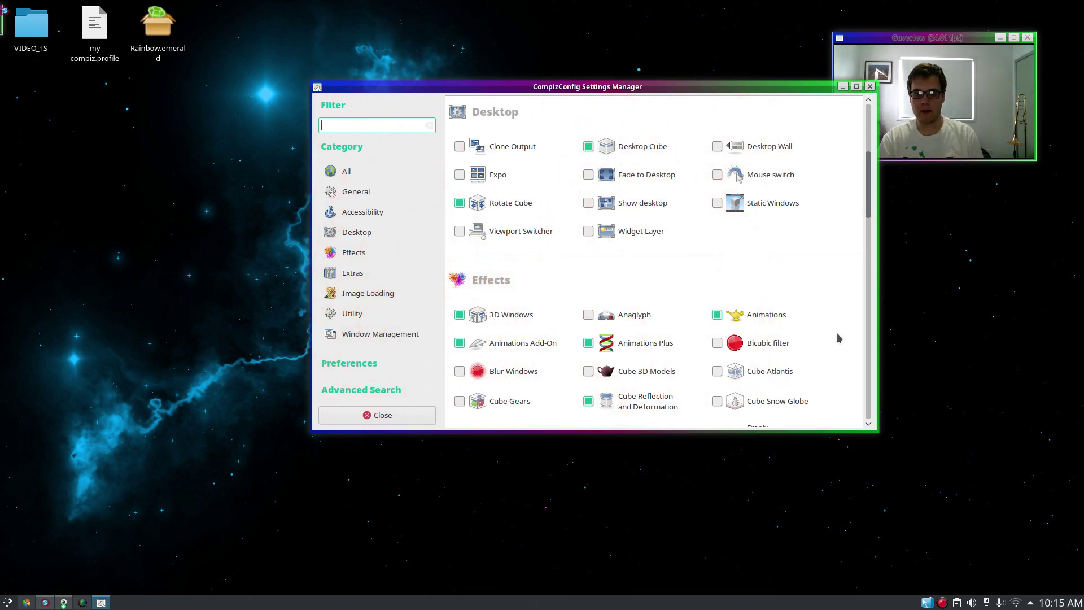
# Step: Paint the word "COMPIZ" in fire across the screen with a fire line underneath it
pyautogui.scroll(-5, 839, 338)
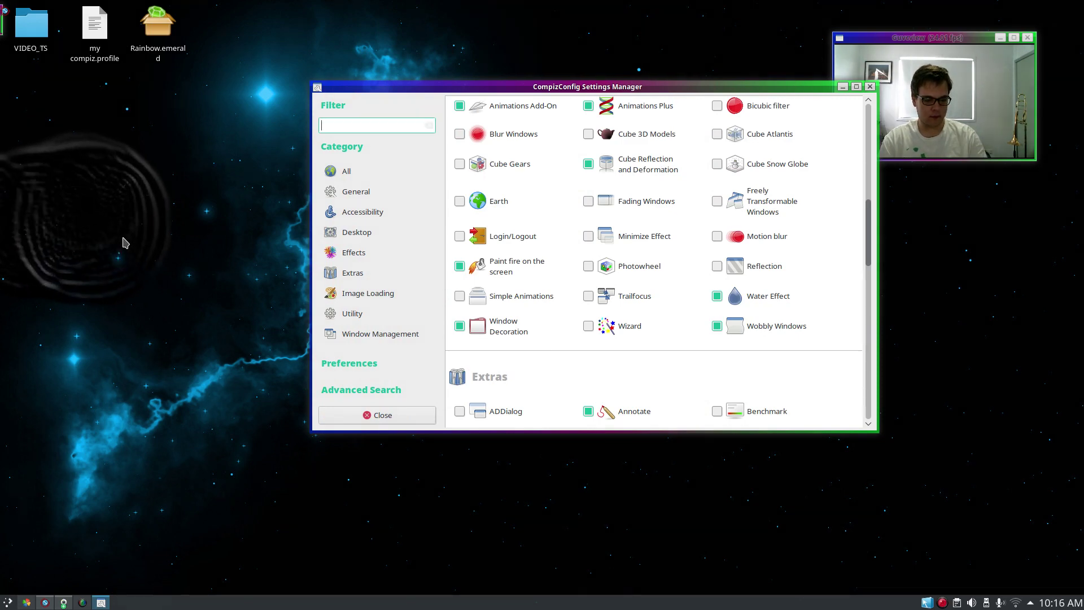
pyautogui.moveTo(127, 195)
pyautogui.mouseDown()
pyautogui.moveTo(45, 288)
pyautogui.moveTo(183, 313)
pyautogui.mouseUp()
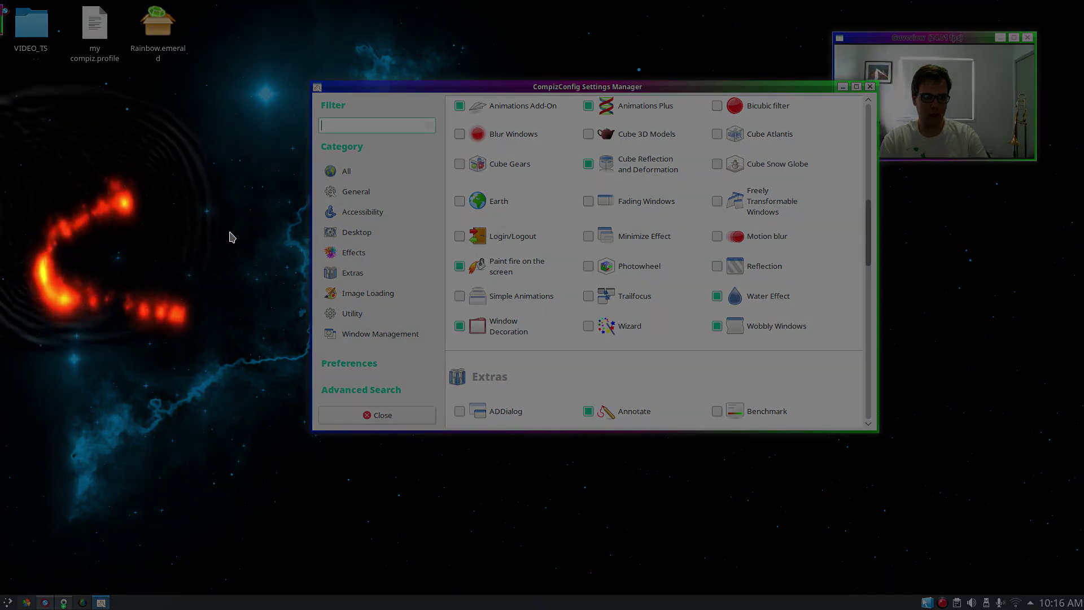
pyautogui.moveTo(232, 238)
pyautogui.mouseDown()
pyautogui.moveTo(272, 195)
pyautogui.moveTo(316, 266)
pyautogui.moveTo(396, 175)
pyautogui.moveTo(528, 319)
pyautogui.mouseUp()
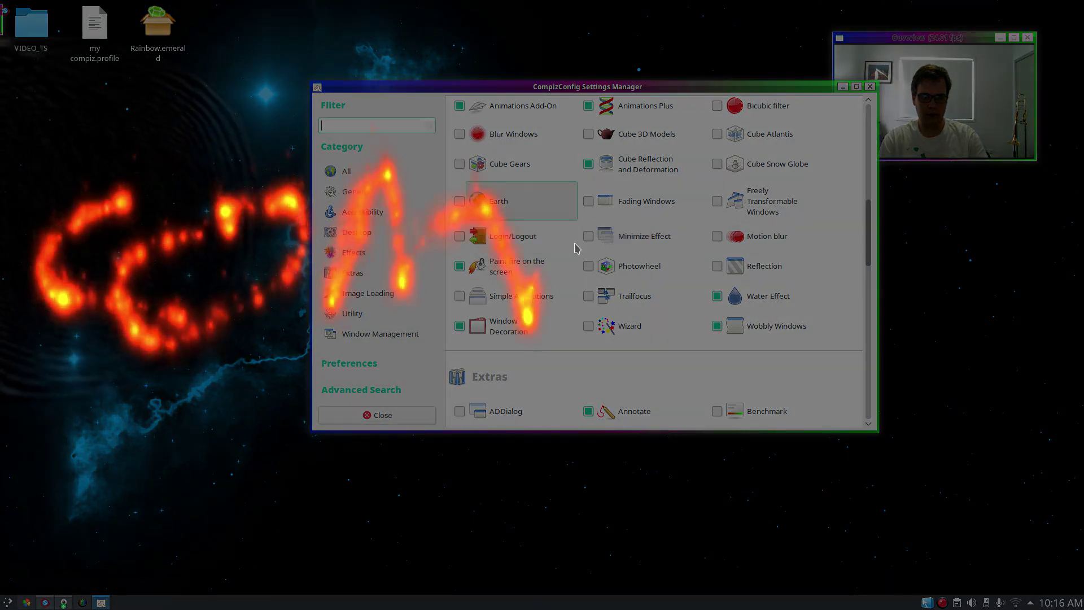
pyautogui.moveTo(575, 248)
pyautogui.mouseDown()
pyautogui.moveTo(605, 232)
pyautogui.moveTo(593, 266)
pyautogui.moveTo(706, 345)
pyautogui.mouseUp()
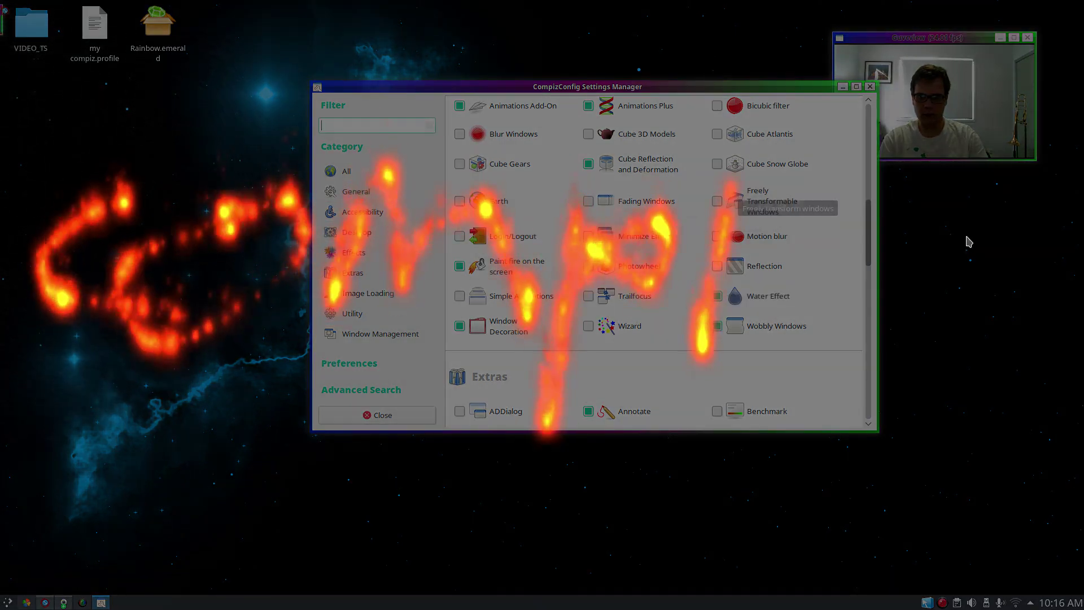
pyautogui.moveTo(802, 245)
pyautogui.mouseDown()
pyautogui.moveTo(1016, 251)
pyautogui.moveTo(1064, 378)
pyautogui.mouseUp()
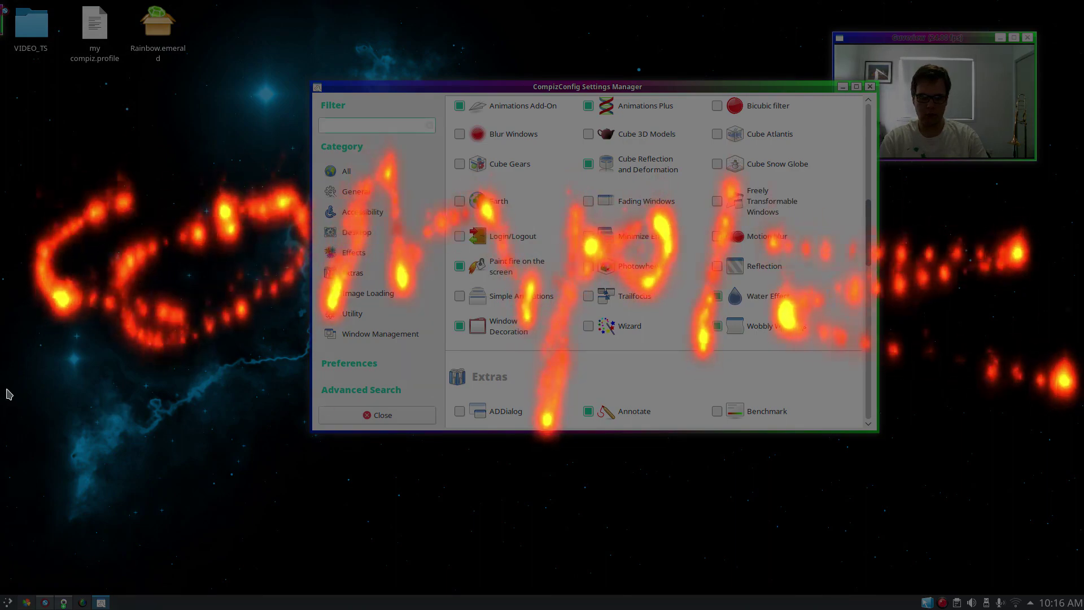
pyautogui.moveTo(8, 394); pyautogui.dragTo(877, 418)
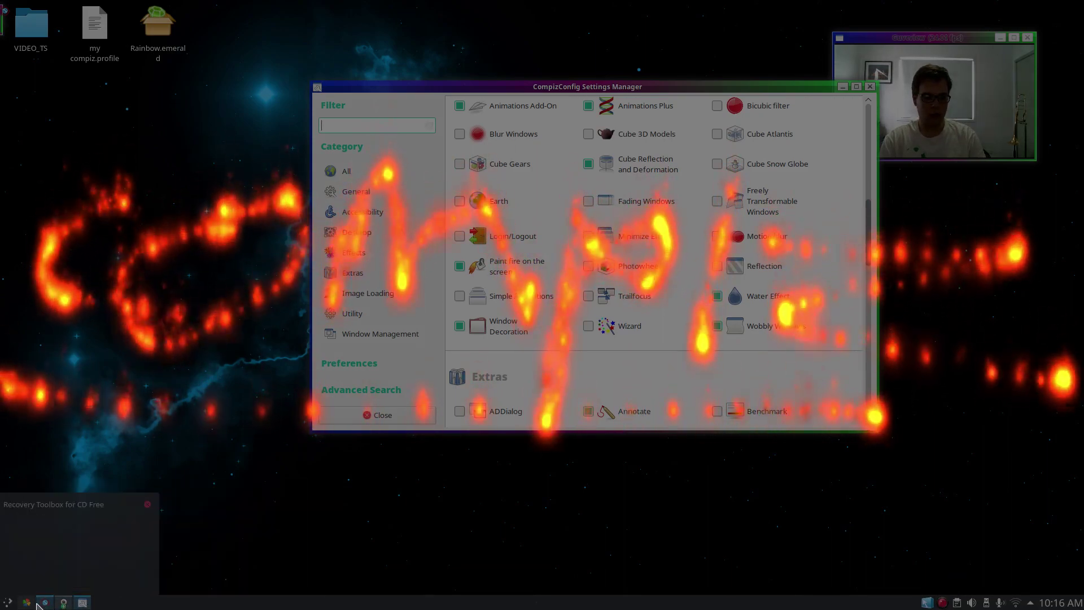
# Step: Bring up the SimpleScreenRecorder window and move it higher on the desktop
pyautogui.click(942, 604)
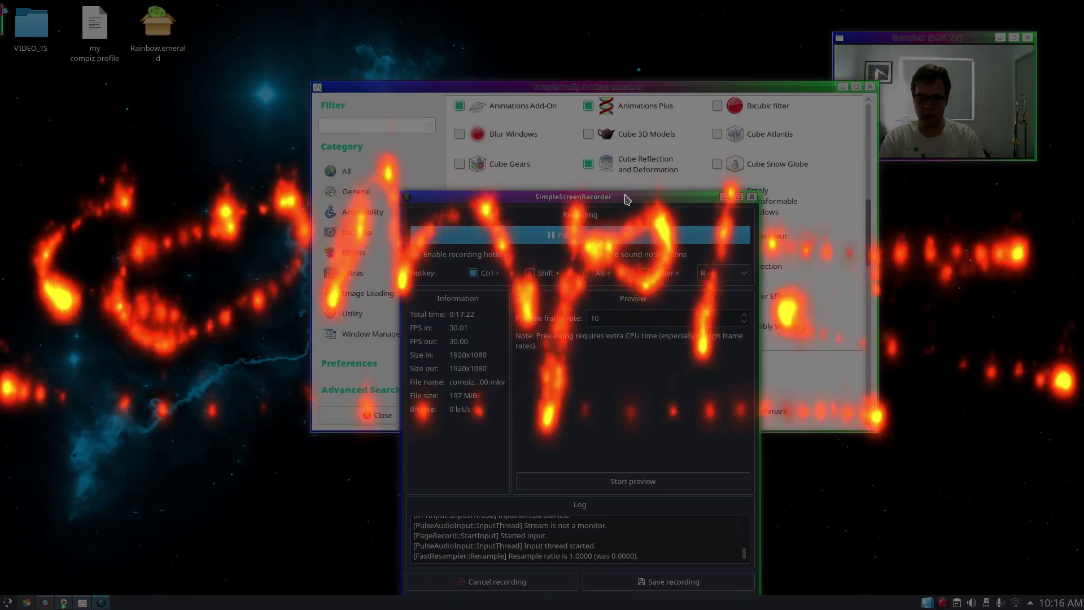
pyautogui.moveTo(626, 199); pyautogui.dragTo(461, 37)
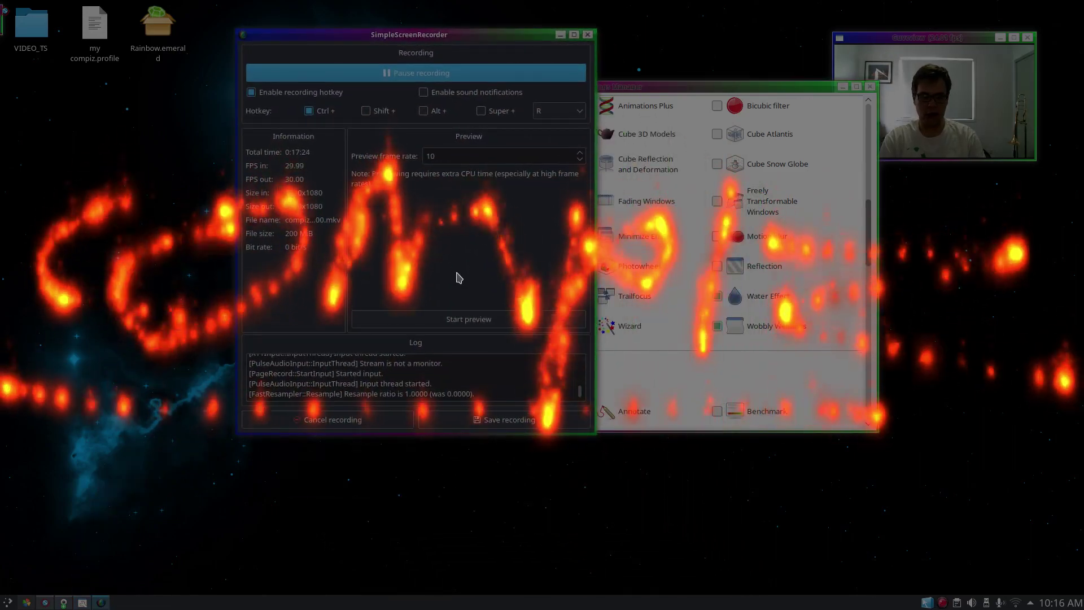